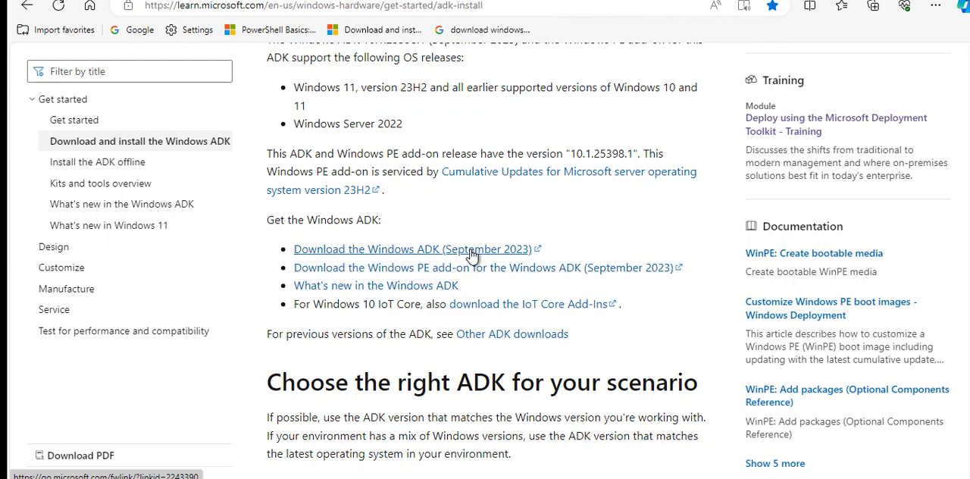
Review the Windows ADK article's supported OS releases, download links and guidance on choosing the right ADK version
scroll(584, 218, "down", 2)
scroll(584, 218, "up", 5)
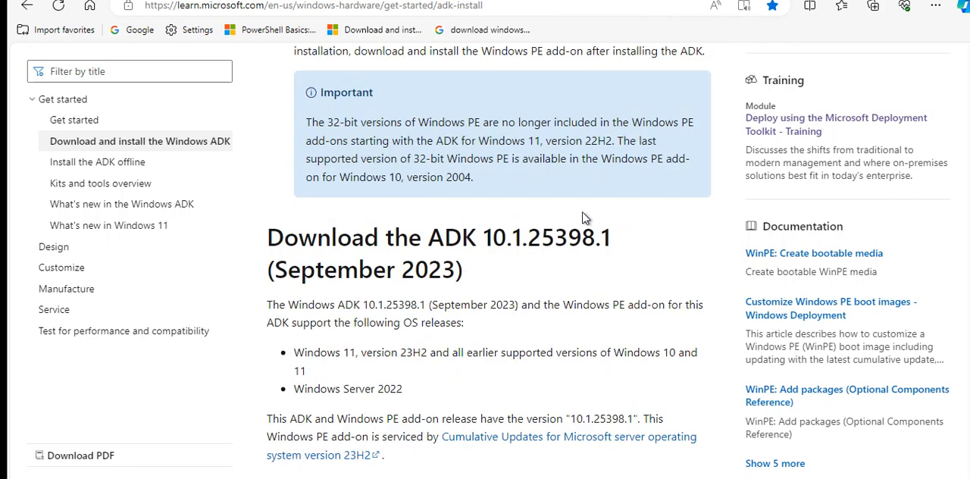
scroll(584, 219, "down", 1)
scroll(584, 218, "down", 2)
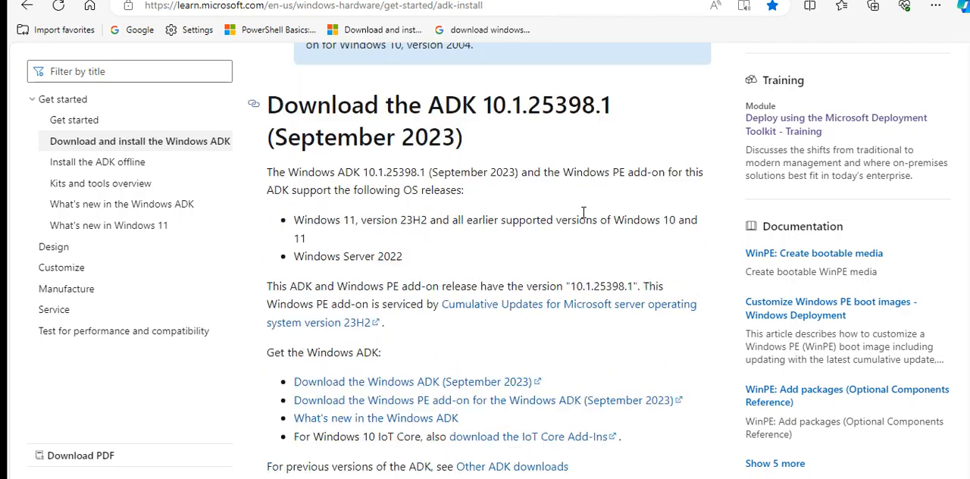
scroll(584, 218, "down", 12)
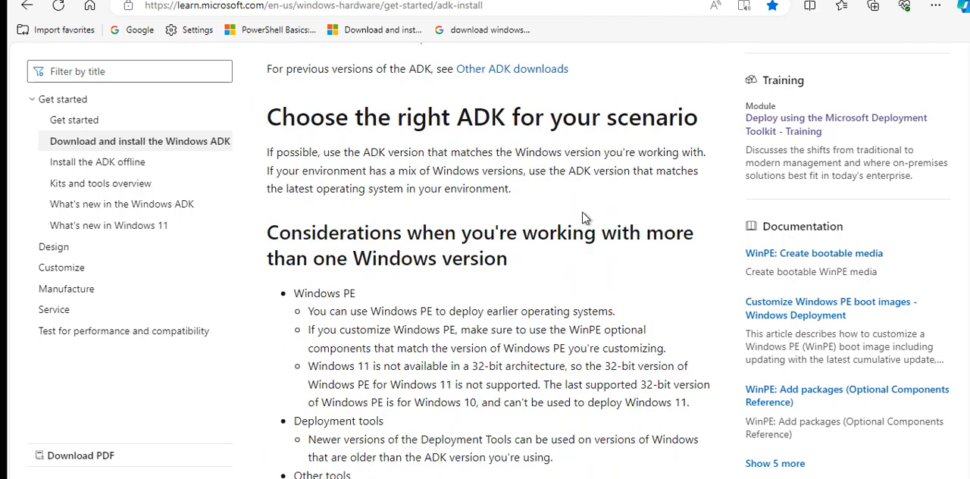
scroll(584, 218, "up", 8)
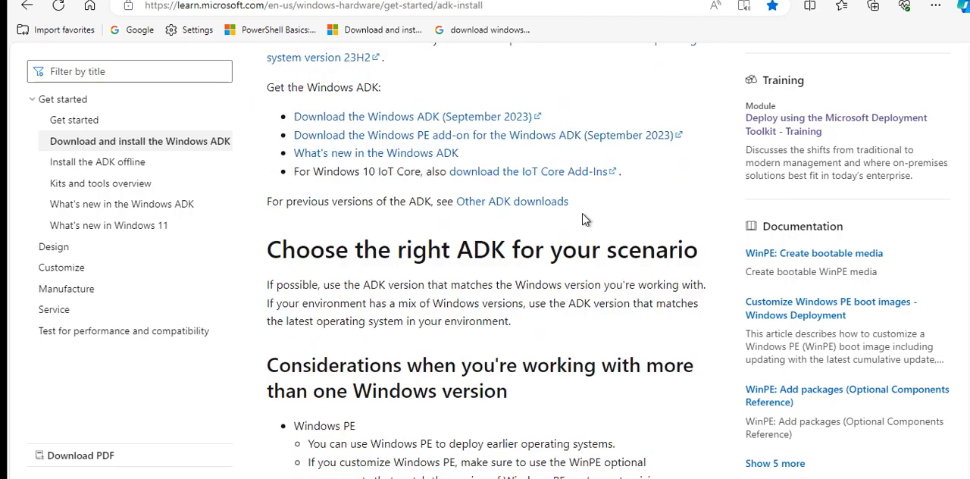
scroll(647, 220, "up", 6)
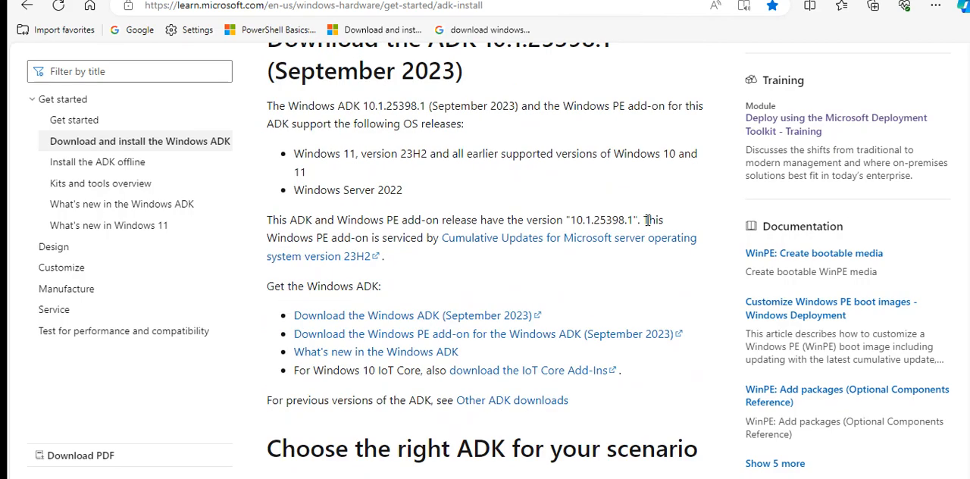
scroll(648, 220, "up", 8)
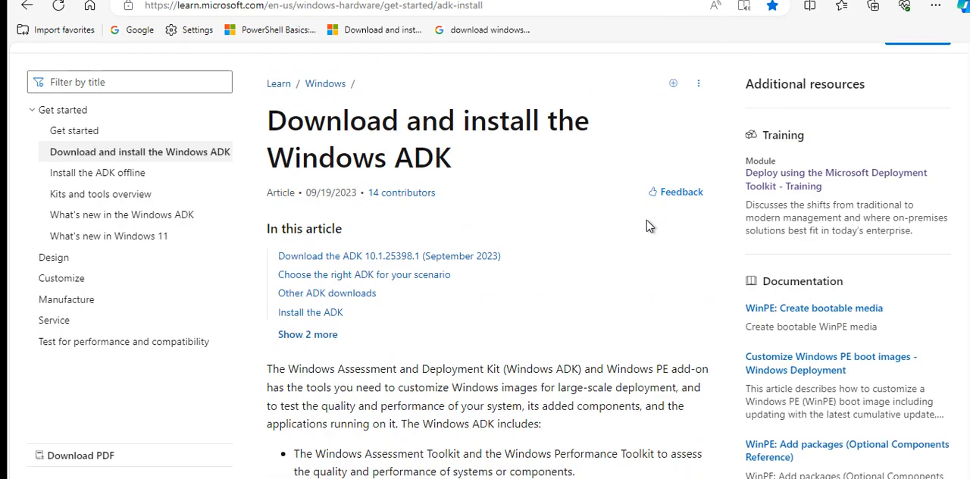
scroll(647, 220, "down", 7)
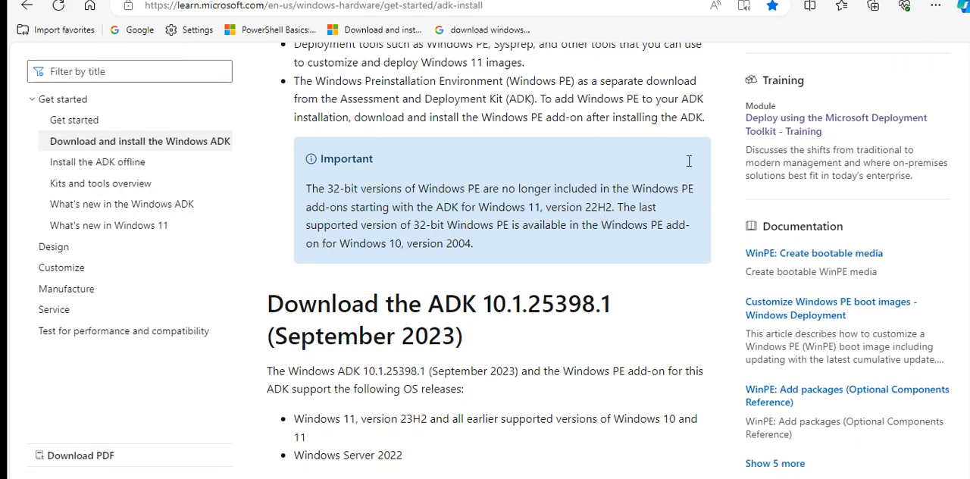
scroll(687, 168, "down", 5)
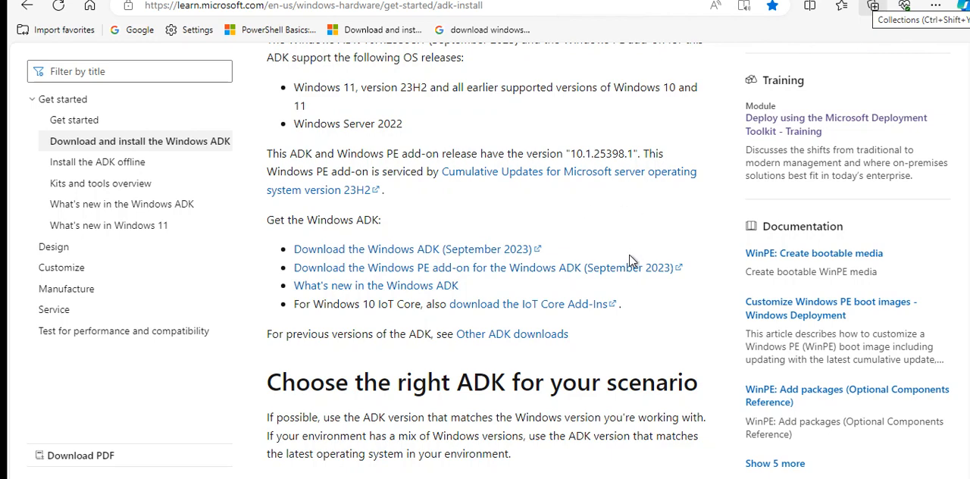
Download the Windows PE add-on for the Windows ADK (September 2023) and launch adkwinpesetup.exe from the Downloads folder
left_click(570, 269)
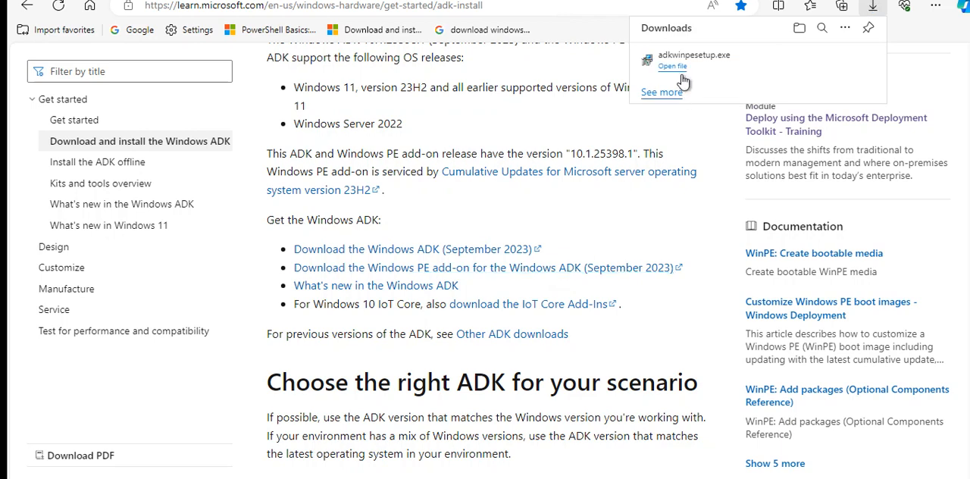
mouse_move(673, 72)
left_click(823, 61)
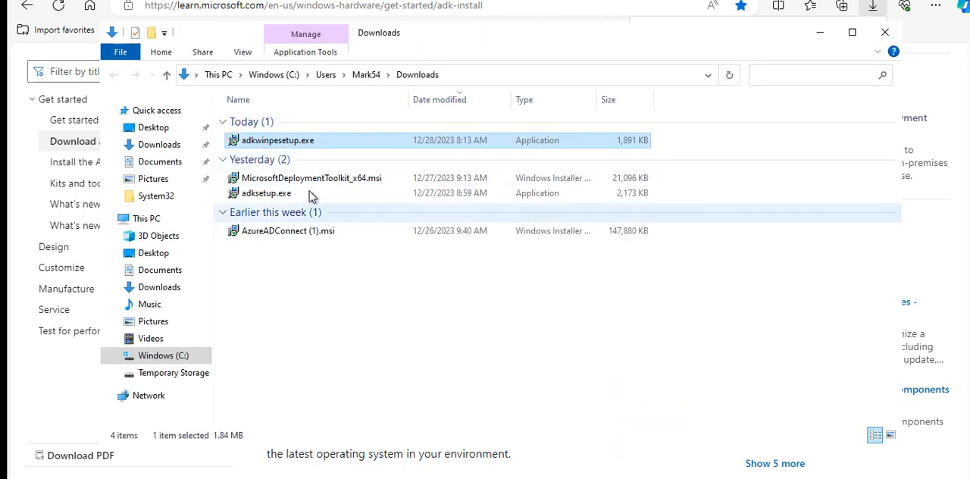
right_click(322, 141)
left_click(351, 167)
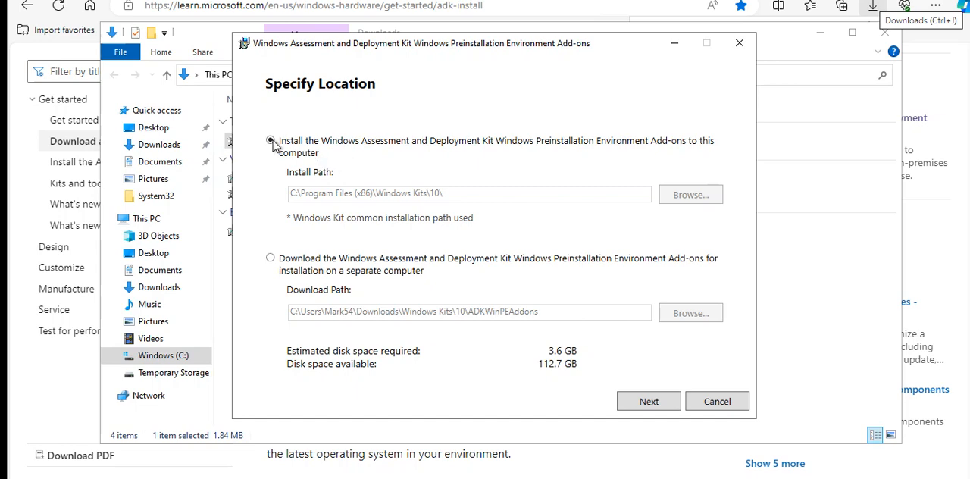
Install Windows Preinstallation Environment on this computer at the default path with insights set to No, accepting the license, and close the installer and Downloads folder
left_click(650, 402)
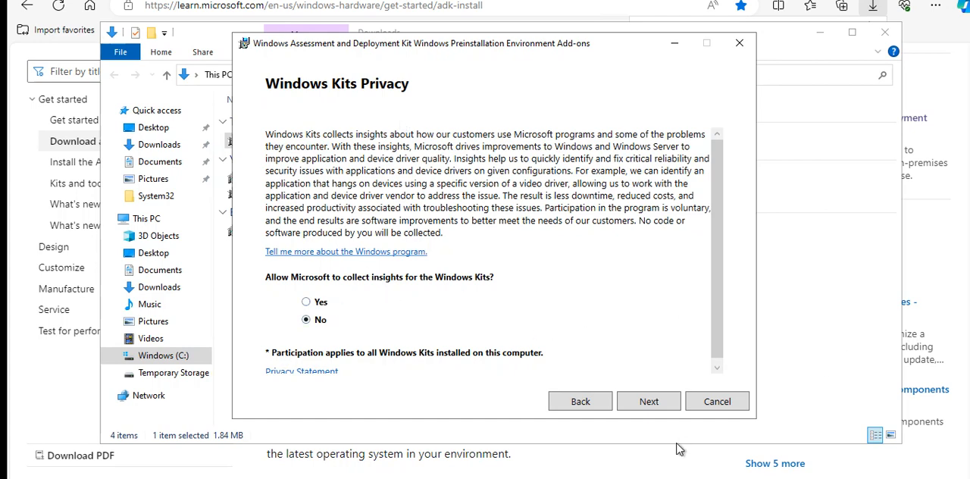
left_click(650, 402)
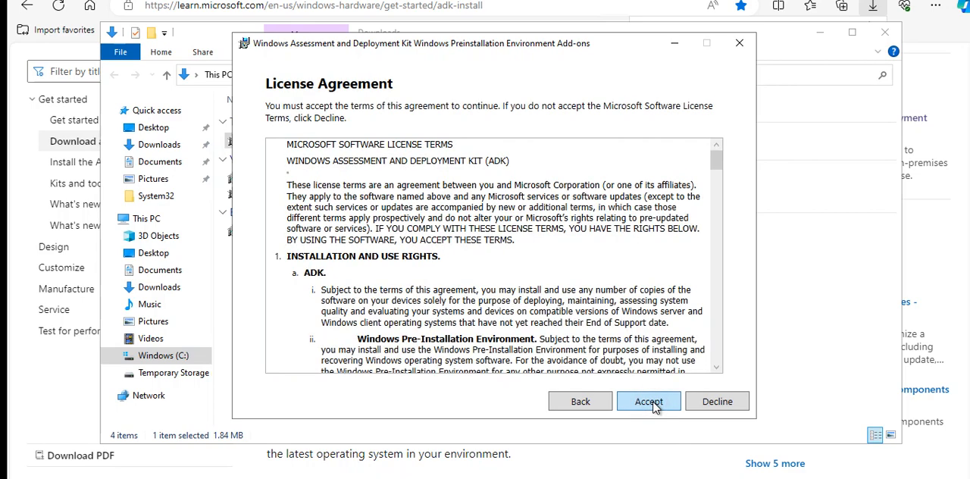
left_click(654, 403)
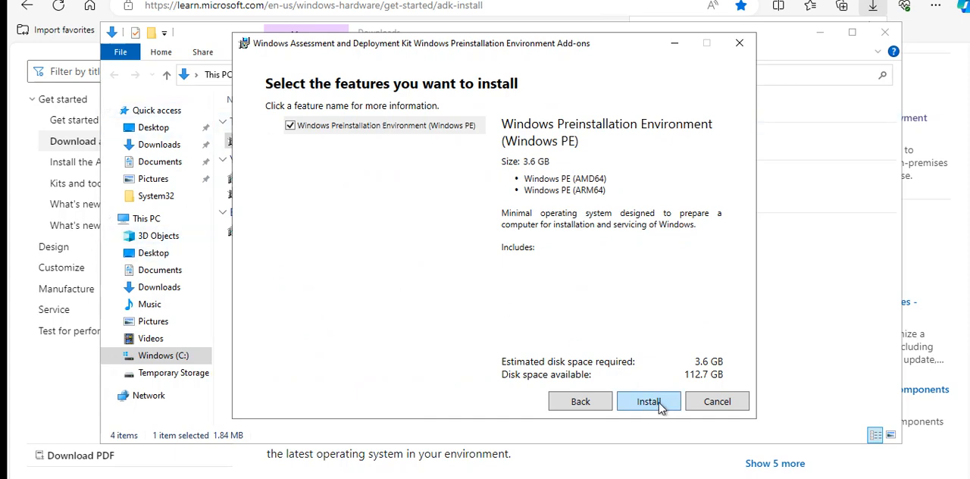
left_click(641, 401)
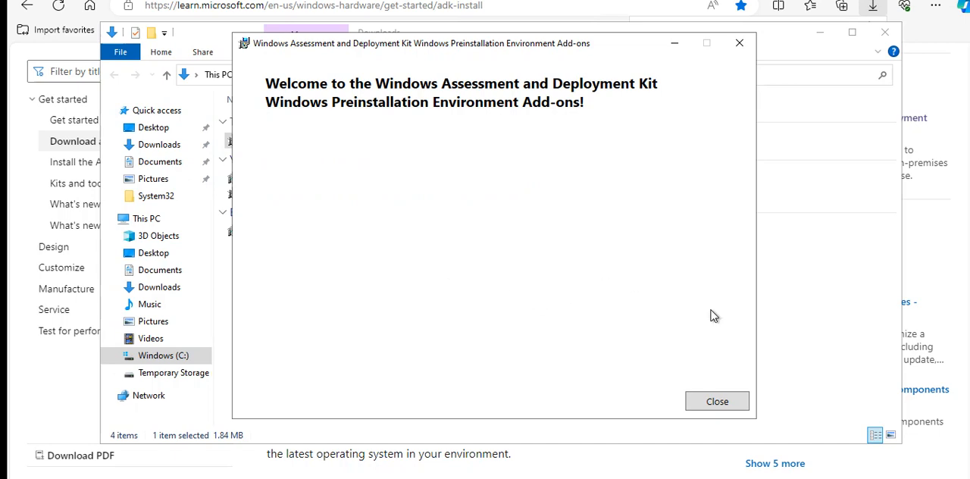
left_click(724, 409)
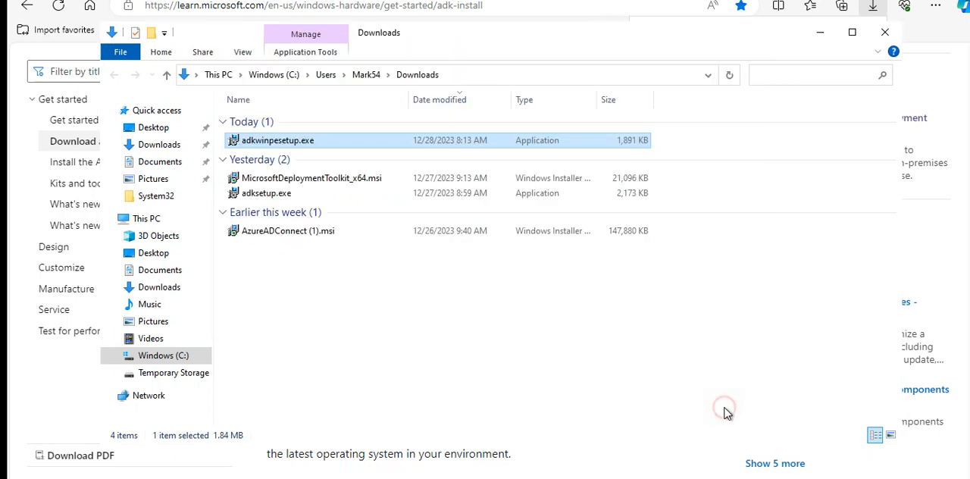
left_click(886, 33)
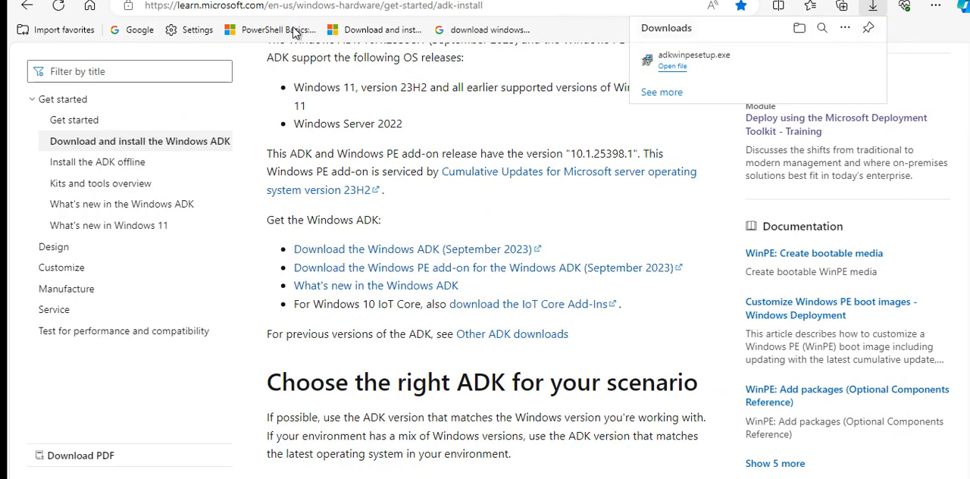
Switch to Server Manager and move its window higher on the desktop to make room for its long tools list
mouse_move(410, 478)
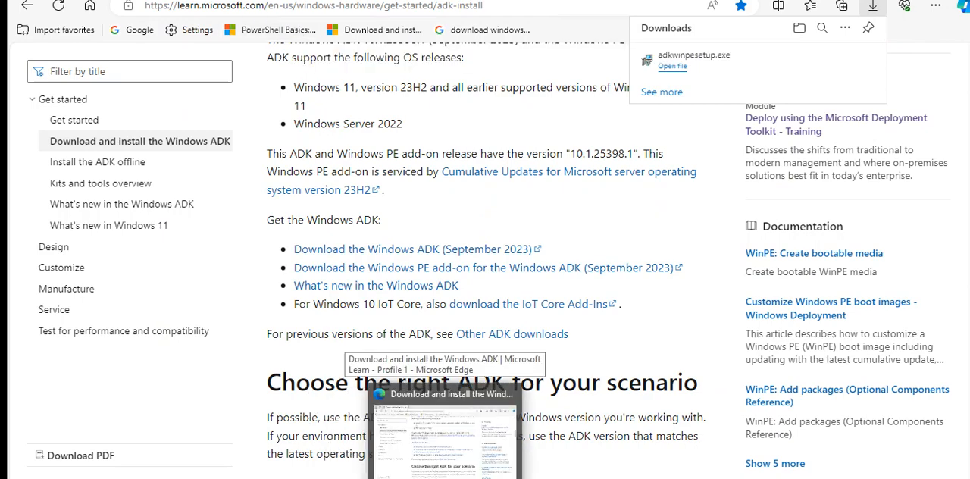
left_click(445, 478)
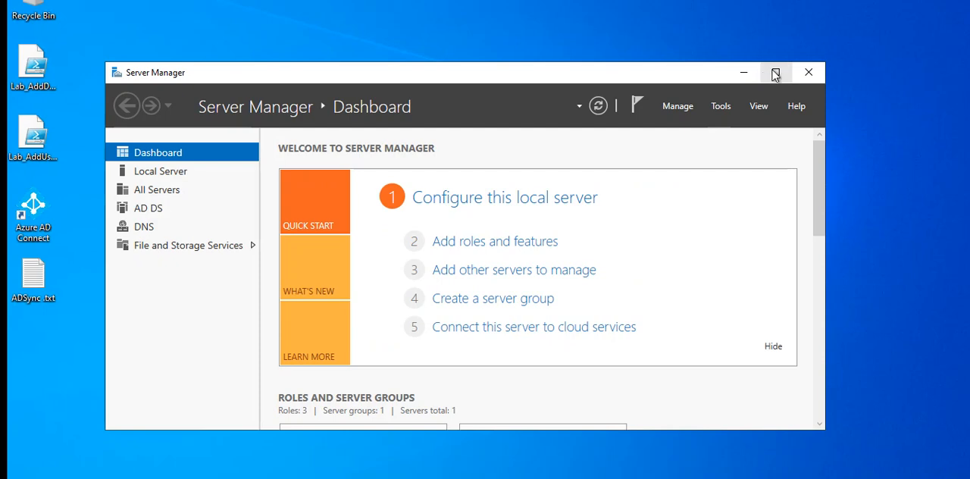
left_click(717, 108)
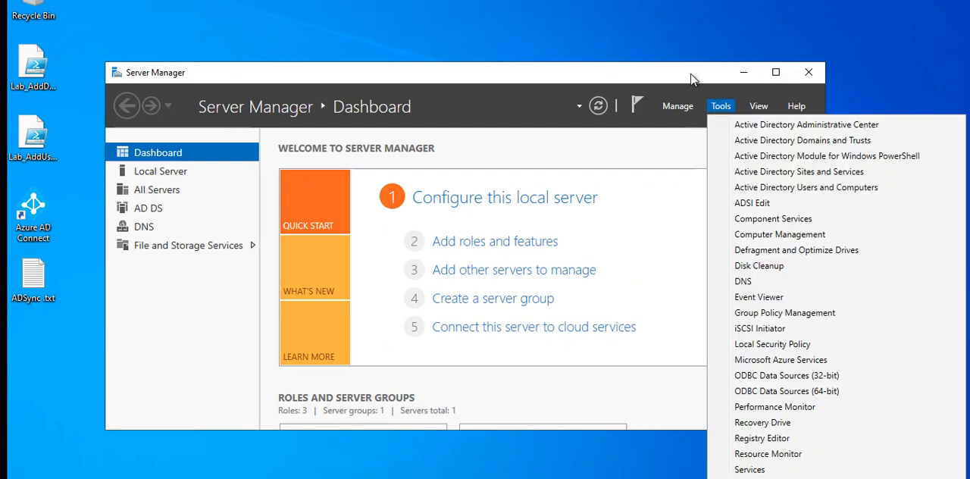
left_click(697, 73)
left_click_drag(697, 72, 716, 17)
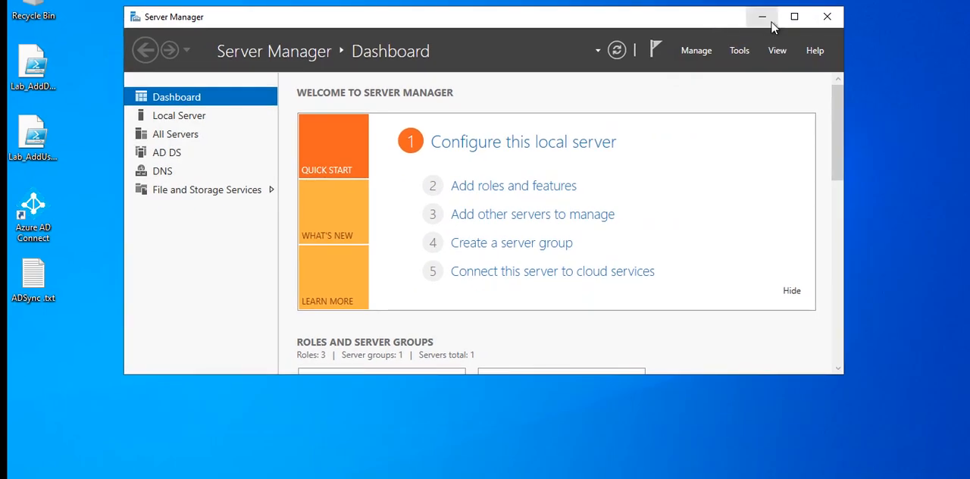
left_click(741, 51)
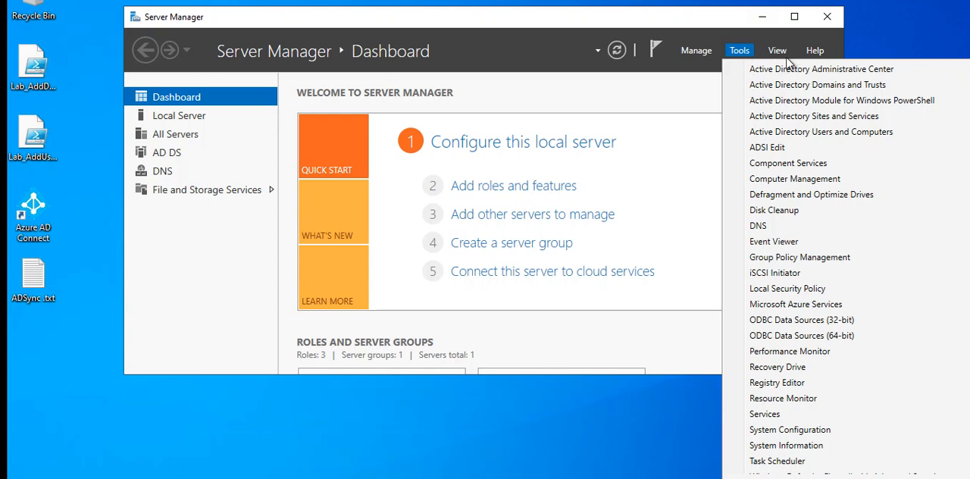
left_click(729, 51)
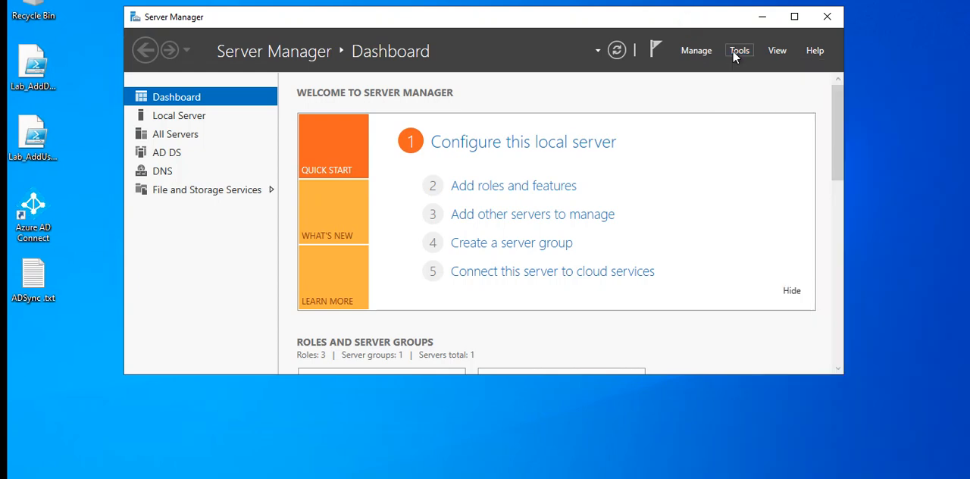
left_click(734, 53)
left_click(734, 53)
Start adding roles and features with a role-based or feature-based installation, targeting WinDC.alphaskytek.com from the server pool
left_click(697, 52)
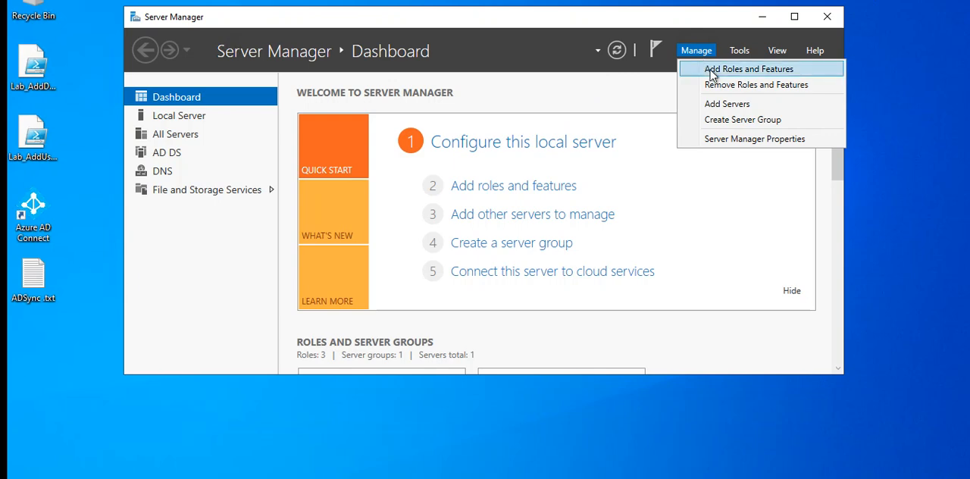
left_click(711, 70)
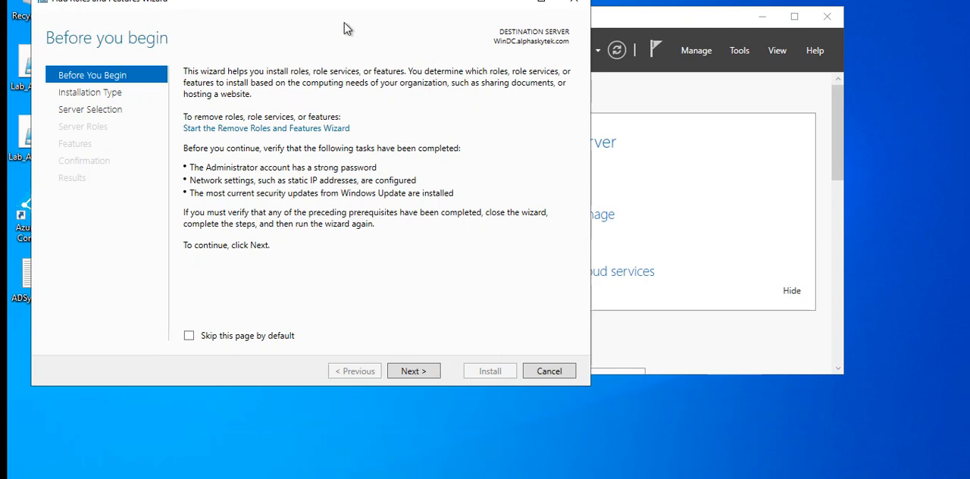
left_click(402, 375)
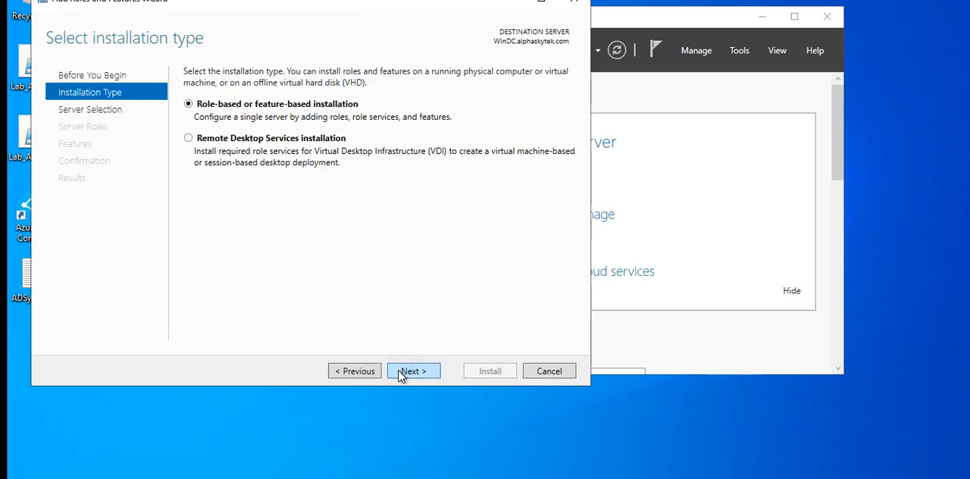
left_click(402, 374)
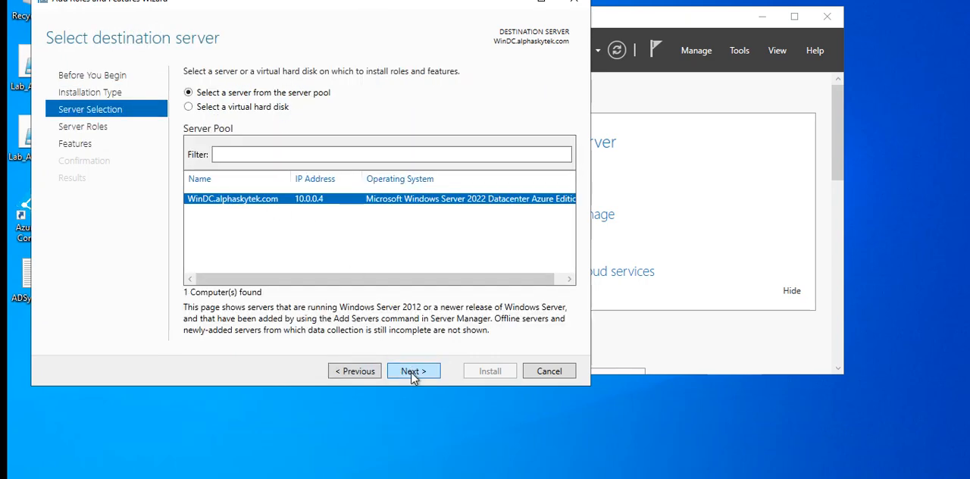
left_click(428, 373)
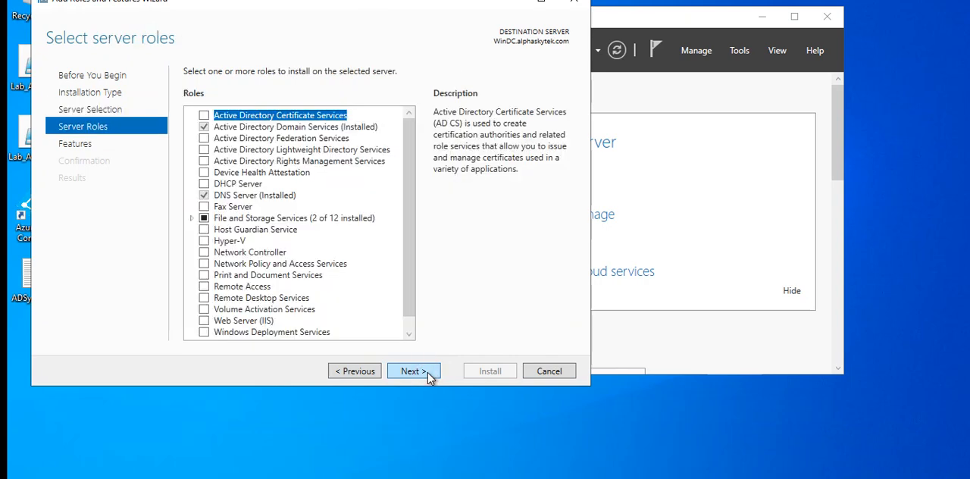
Select the Windows Deployment Services role and add its required features, including the management tools
scroll(414, 254, "down", 2)
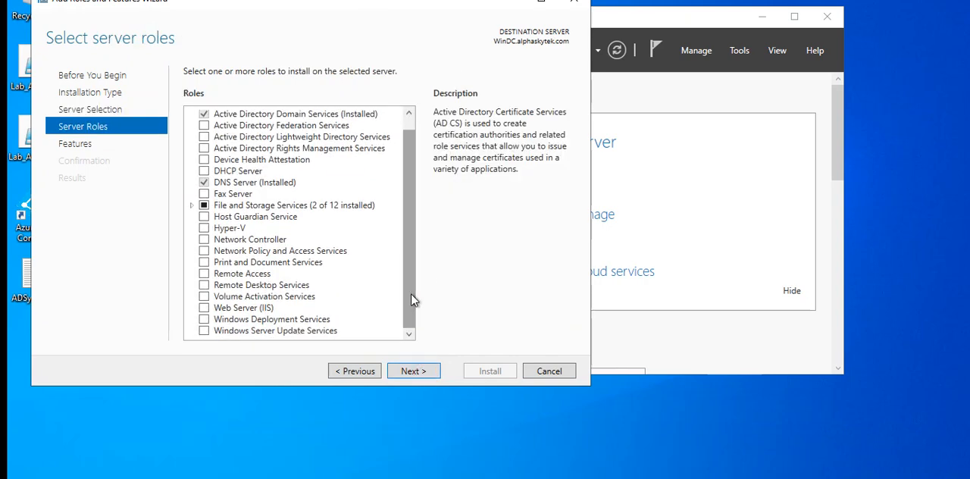
left_click(204, 320)
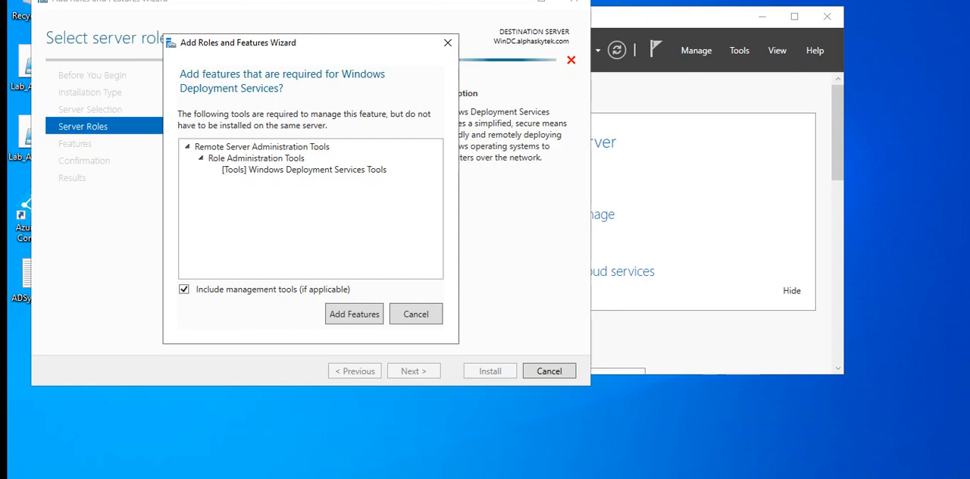
left_click(362, 315)
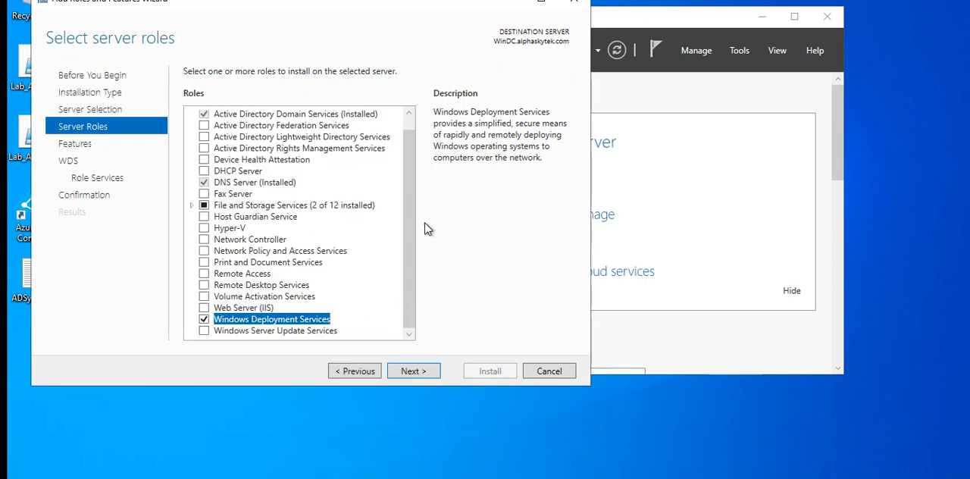
Install Windows Deployment Services with the default features and both the Deployment Server and Transport Server role services, without automatic restart
left_click(431, 373)
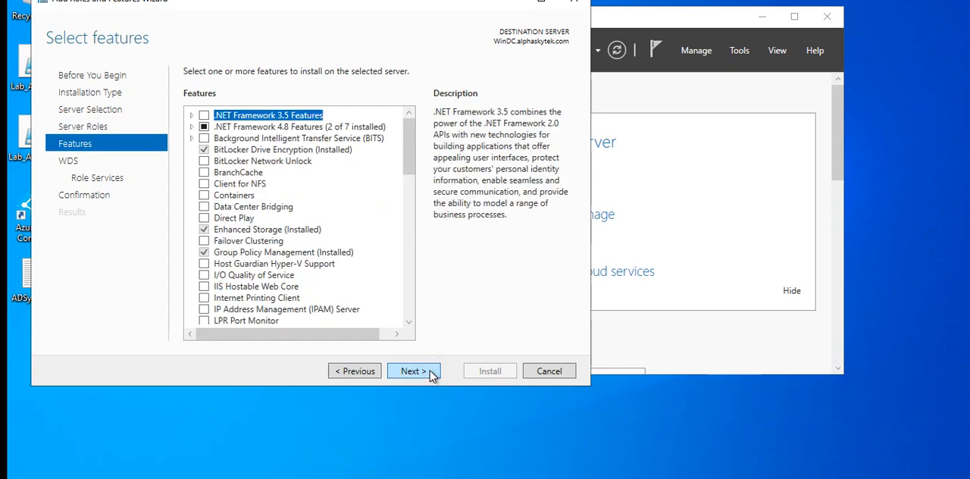
left_click(431, 373)
left_click(430, 373)
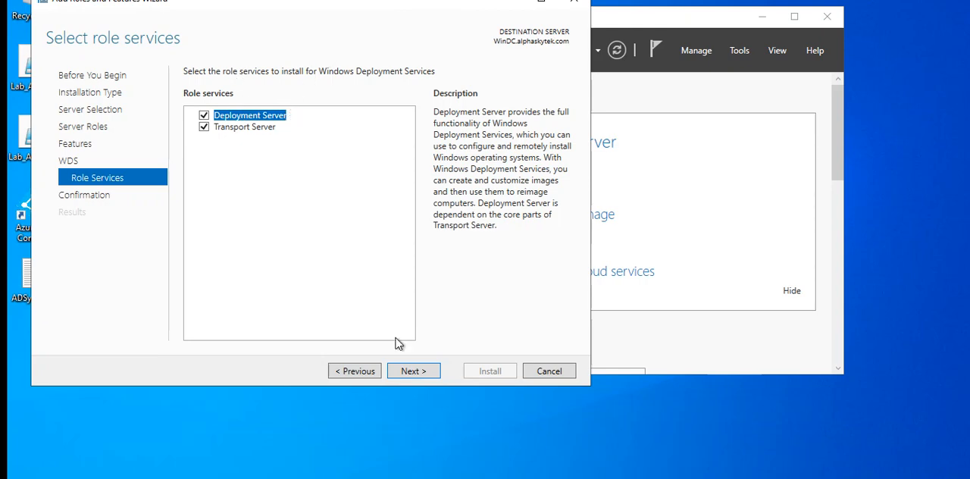
left_click(423, 370)
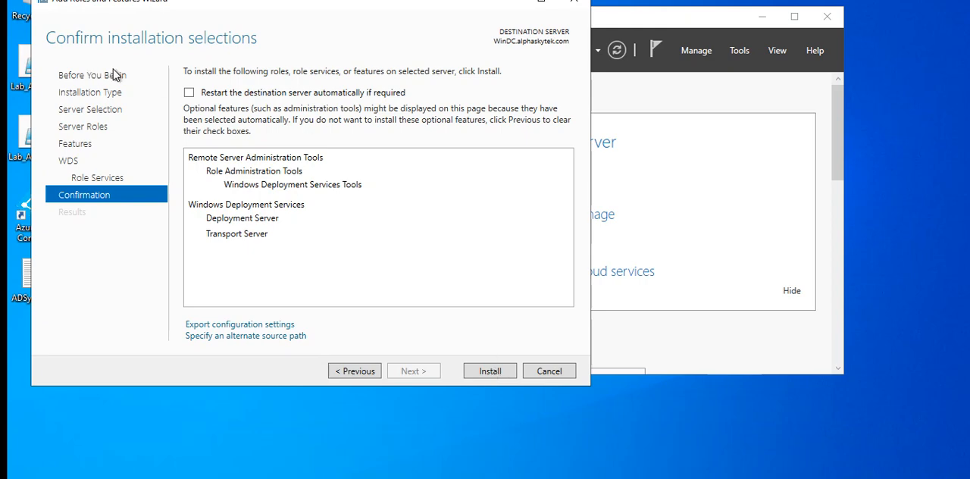
left_click(491, 370)
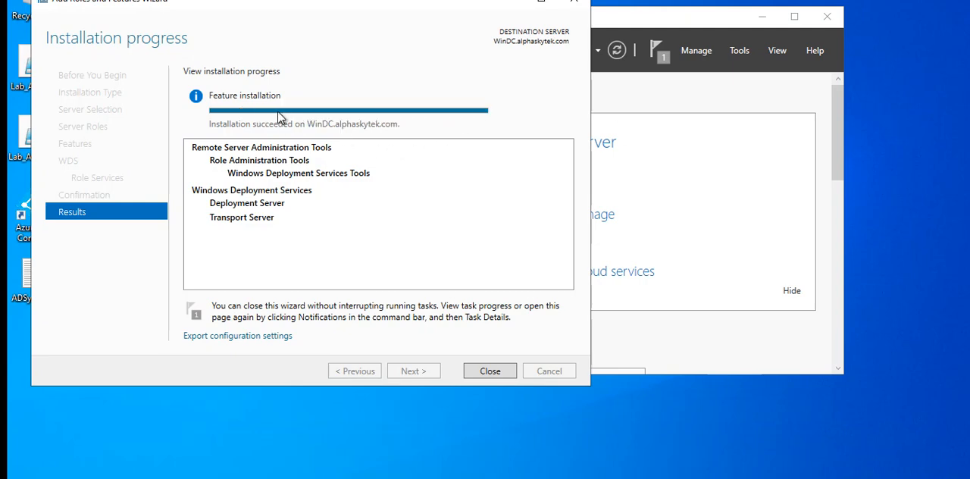
Close the completed role installation wizard and open the Windows Deployment Services console from Server Manager
left_click(490, 372)
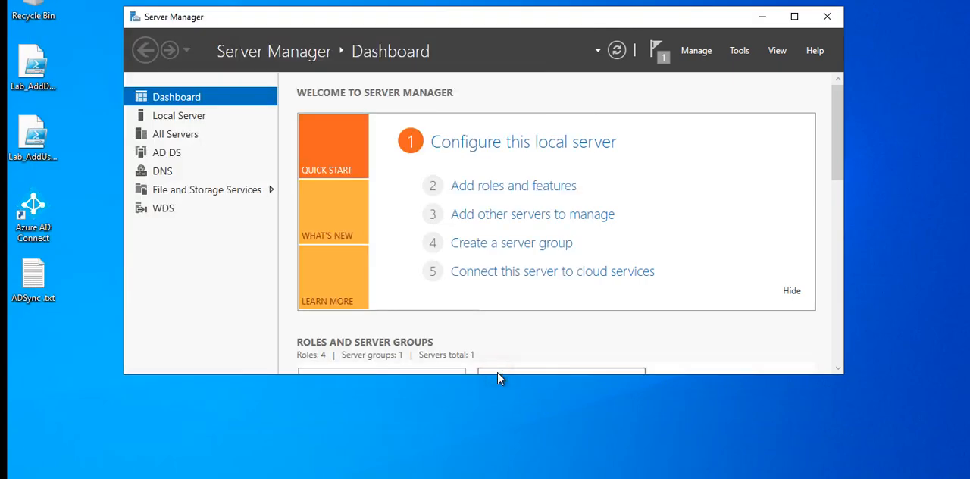
left_click(740, 51)
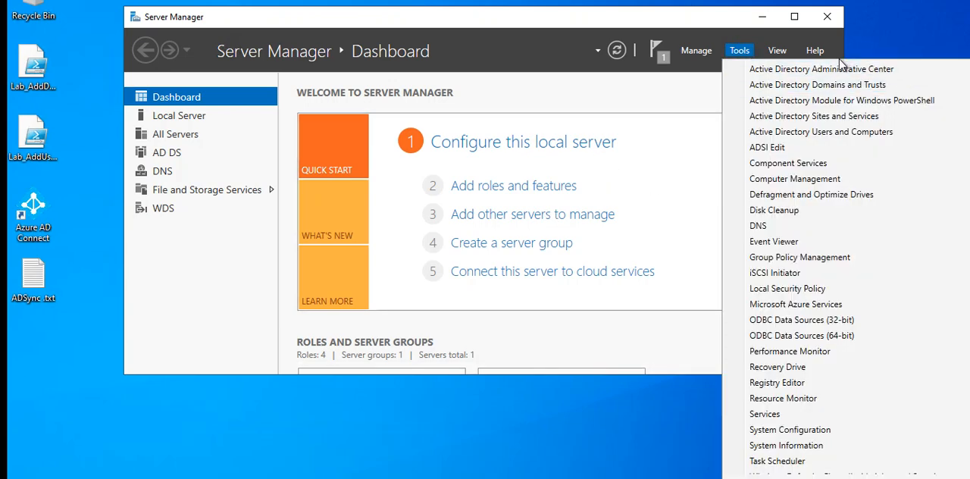
scroll(758, 260, "down", 5)
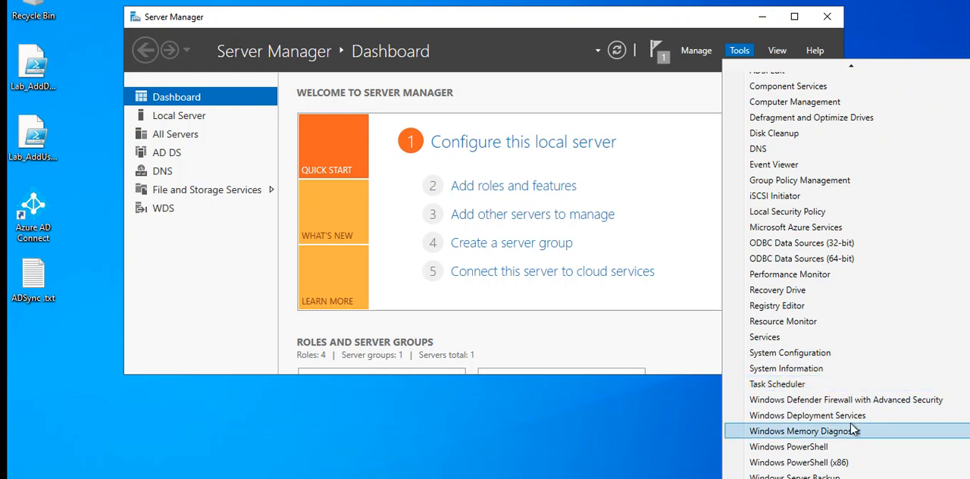
left_click(852, 418)
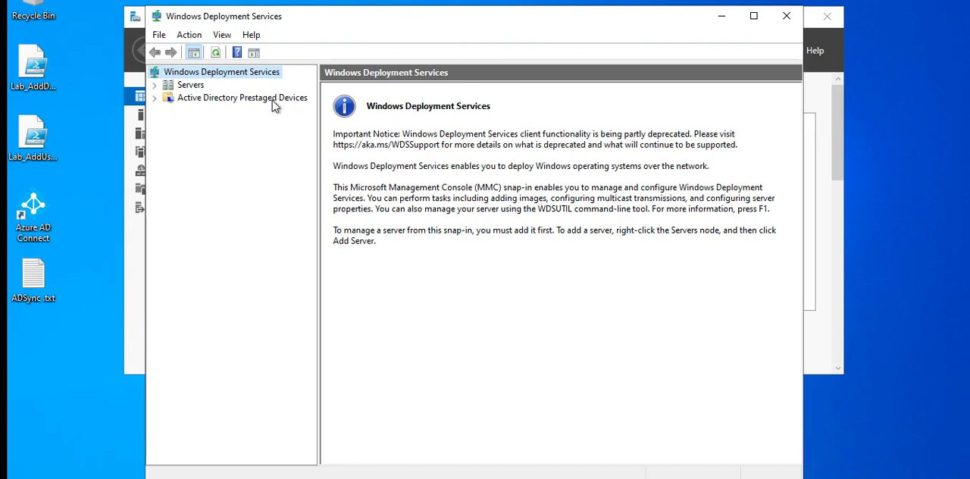
Start configuring WinDC.alphaskytek.com for WDS, integrated with Active Directory, accepting C:\RemoteInstall on the system volume as the remote installation folder
left_click(155, 86)
left_click(203, 102)
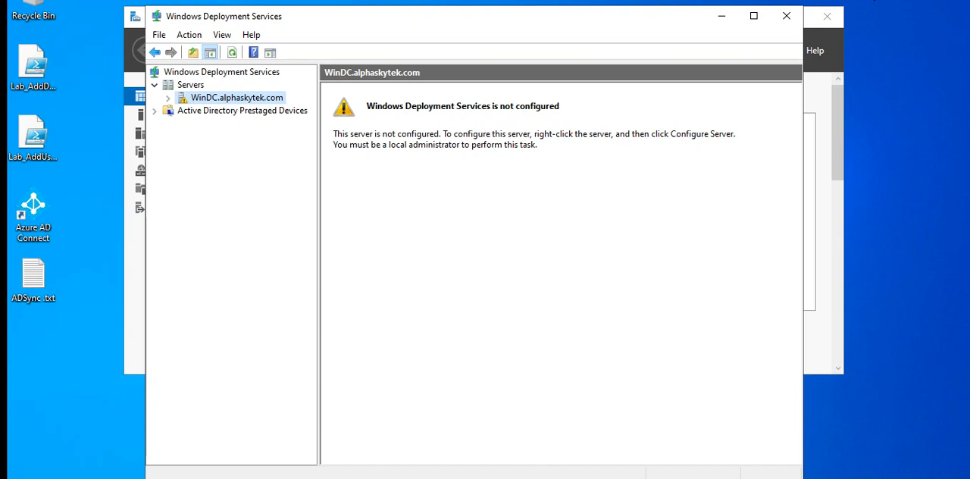
right_click(222, 97)
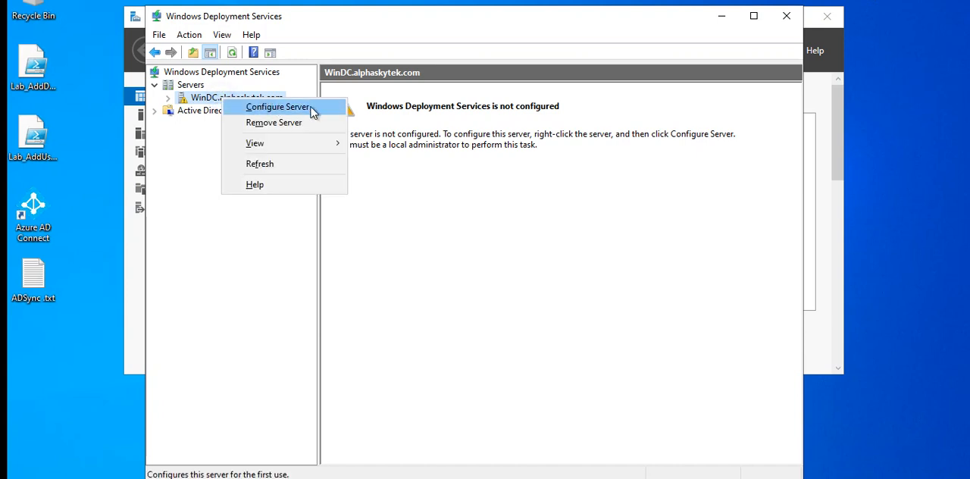
left_click(311, 107)
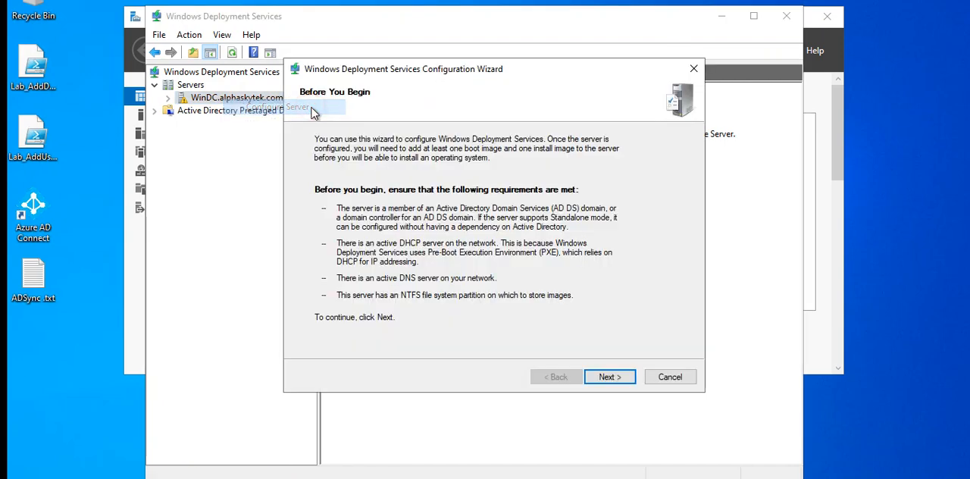
left_click(605, 377)
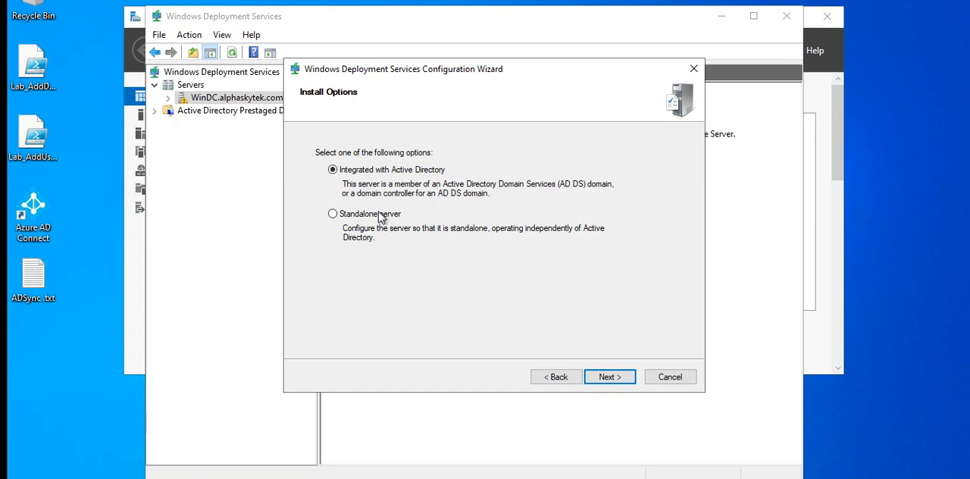
left_click(617, 379)
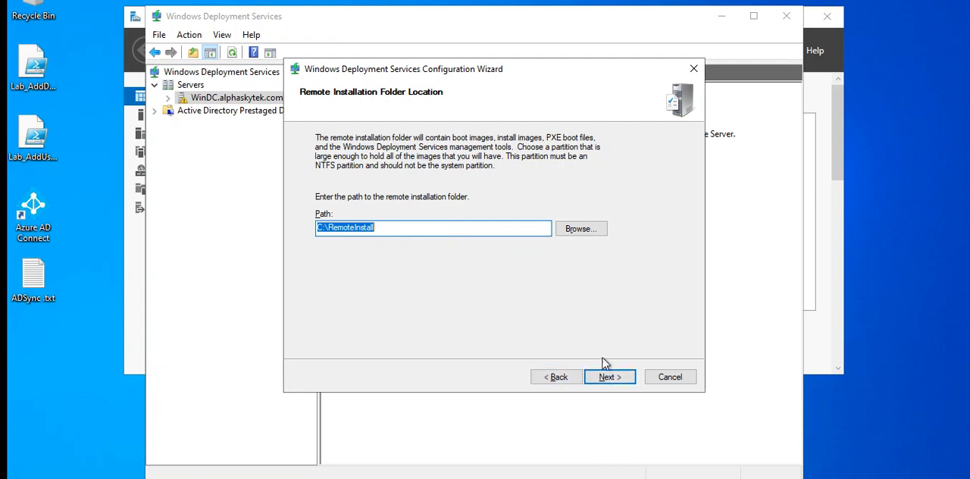
left_click(608, 378)
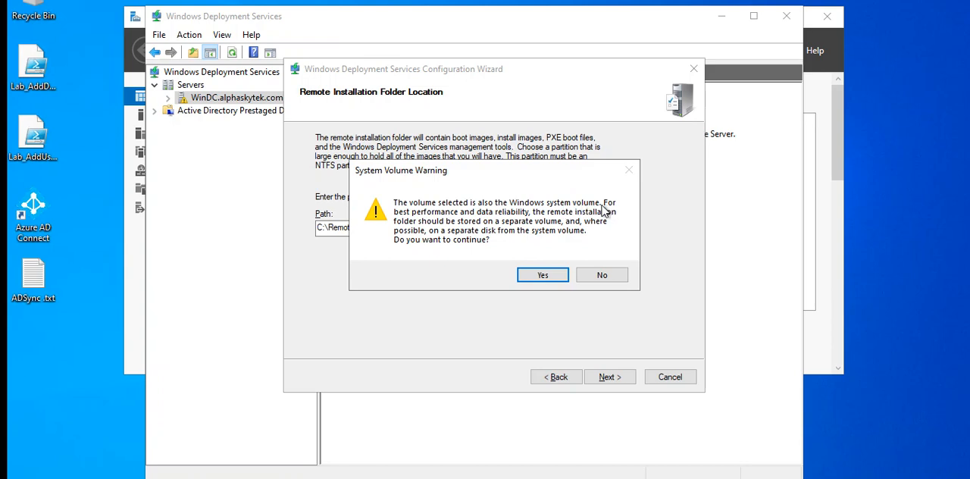
left_click(543, 276)
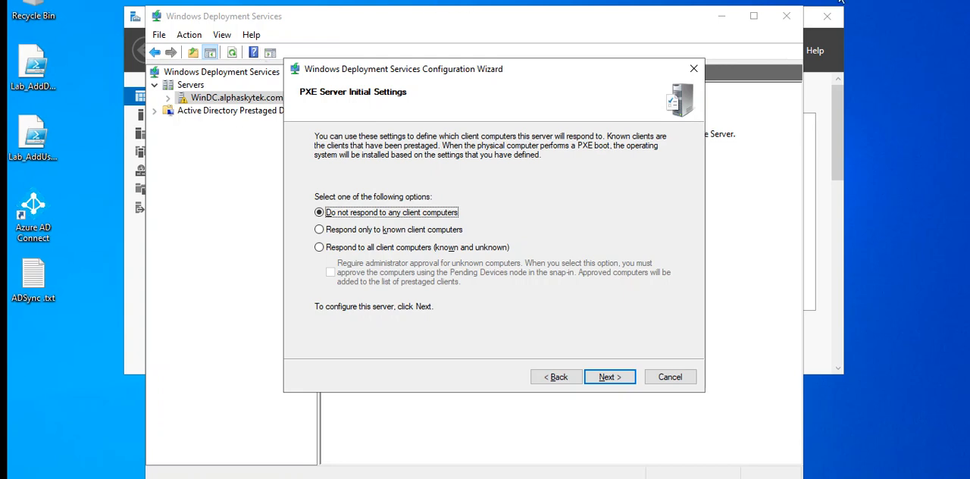
Set the PXE server to respond to all client computers, known and unknown, and finish the configuration without adding images now
left_click(333, 250)
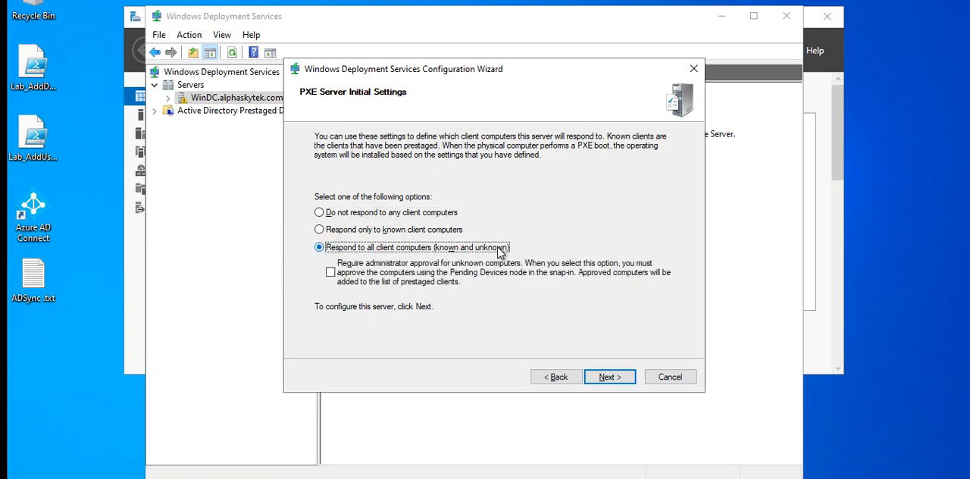
left_click(611, 378)
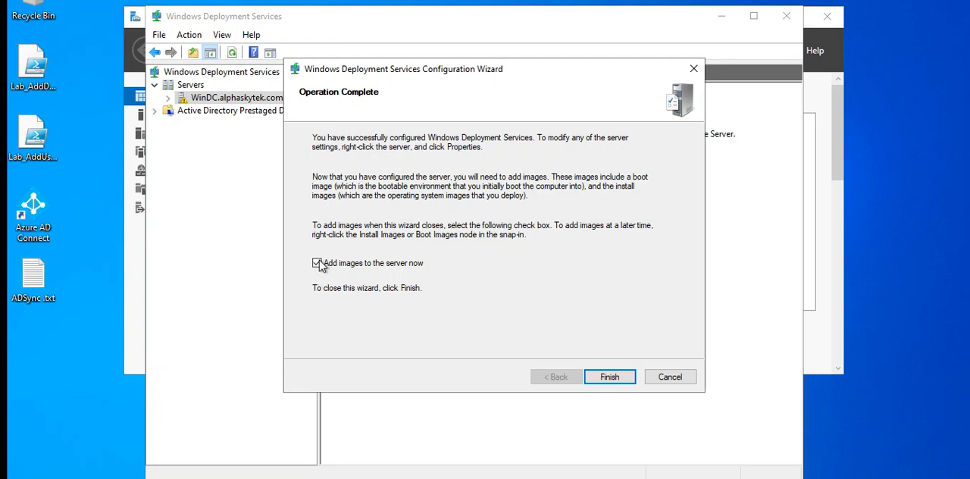
left_click(316, 264)
left_click(604, 379)
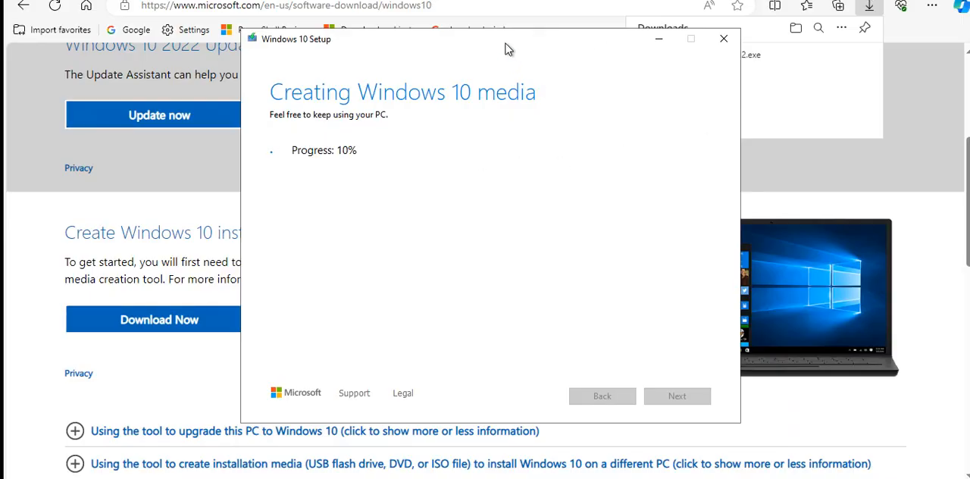
Move the Windows 10 Setup window aside and finish the setup once the Windows ISO file has been created
left_click_drag(508, 49, 680, 75)
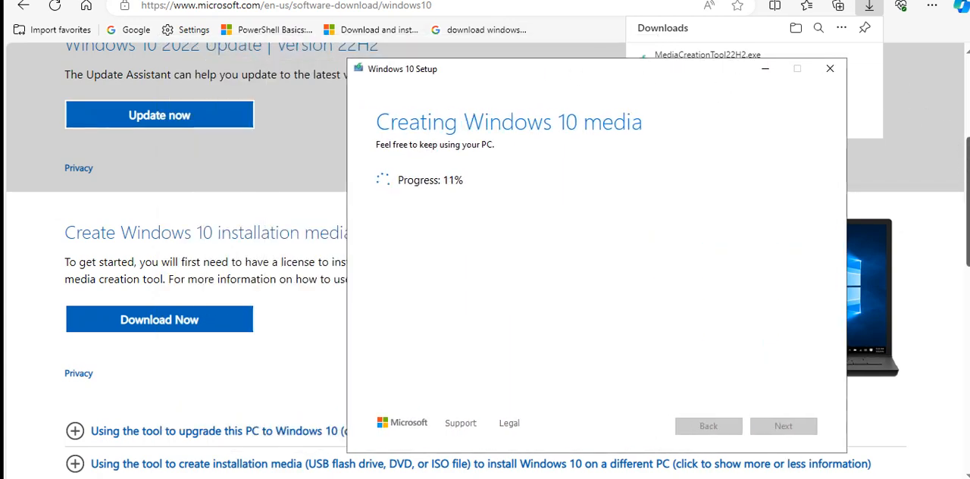
scroll(967, 168, "up", 1)
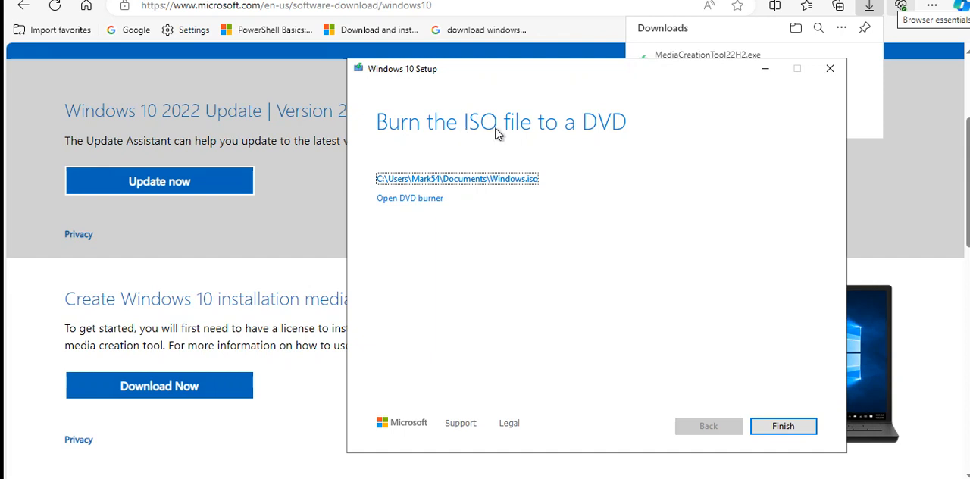
left_click(779, 430)
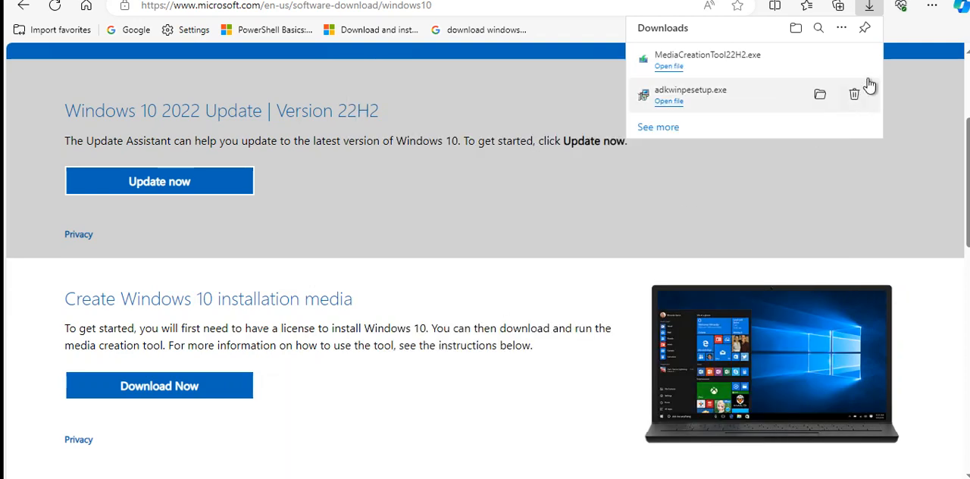
Switch to File Explorer and rename Windows.iso in the Documents folder to Windows10.iso
left_click(338, 476)
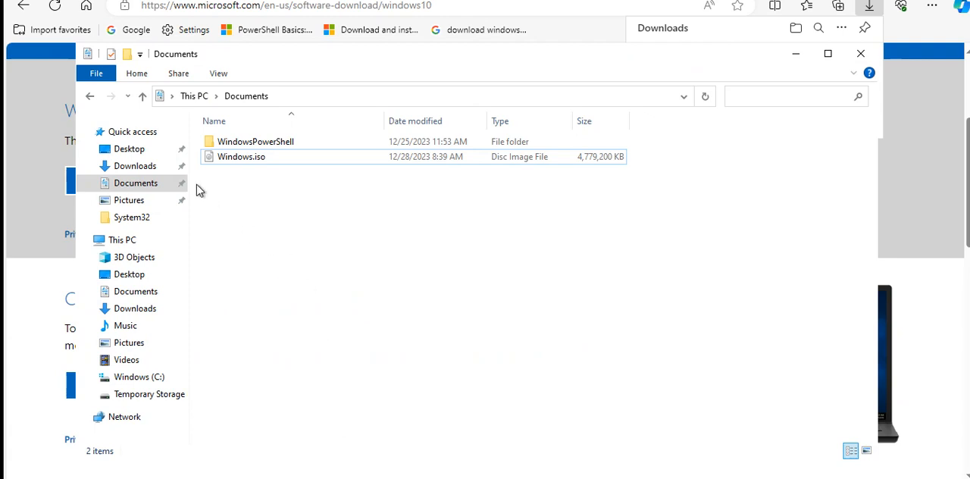
right_click(261, 158)
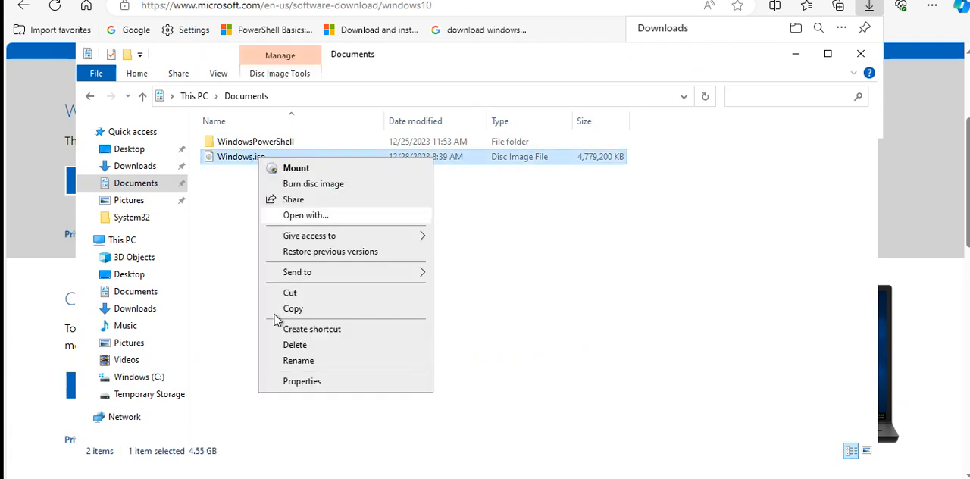
left_click(298, 360)
left_click(253, 157)
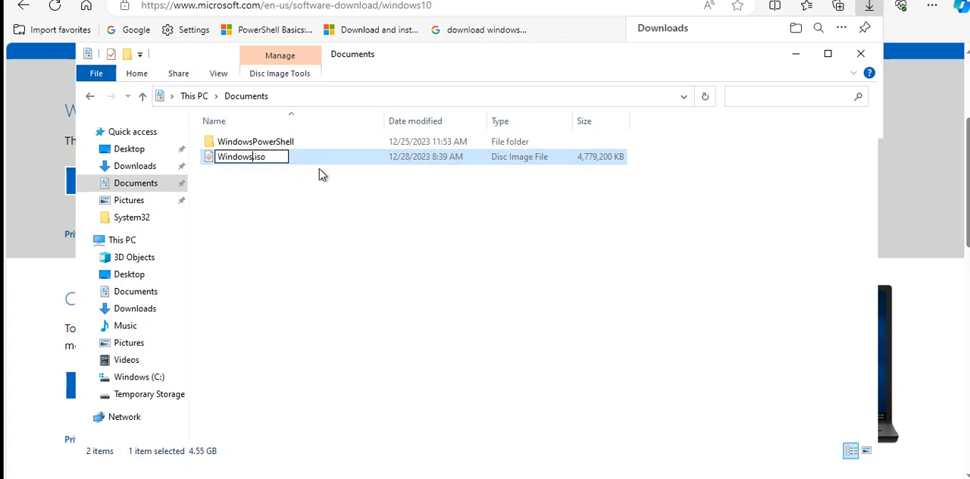
type("10")
left_click(391, 366)
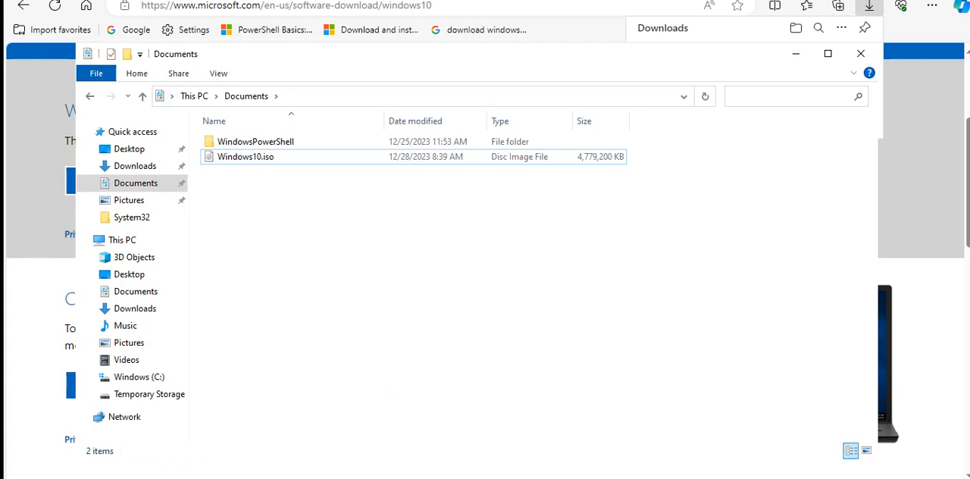
Mount Windows10.iso and widen the navigation pane to show the full name of the mounted DVD drive
left_click(240, 164)
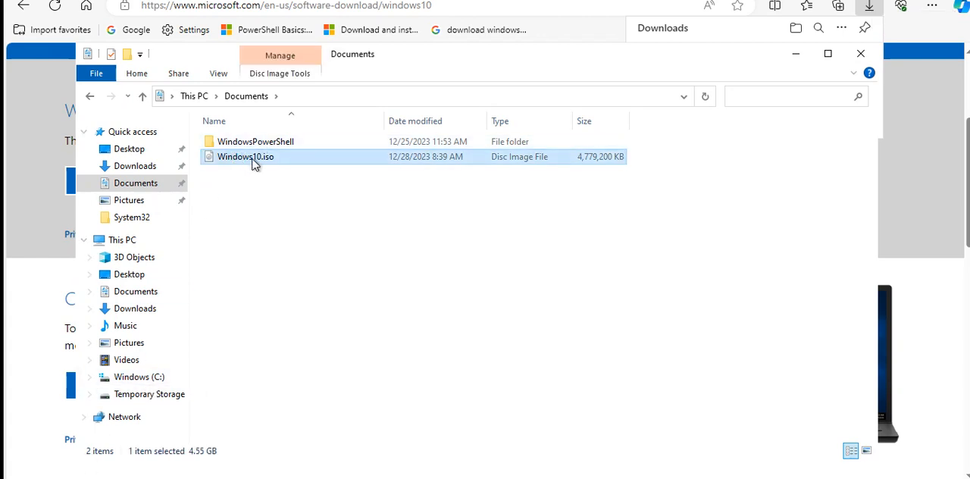
right_click(253, 162)
left_click(295, 170)
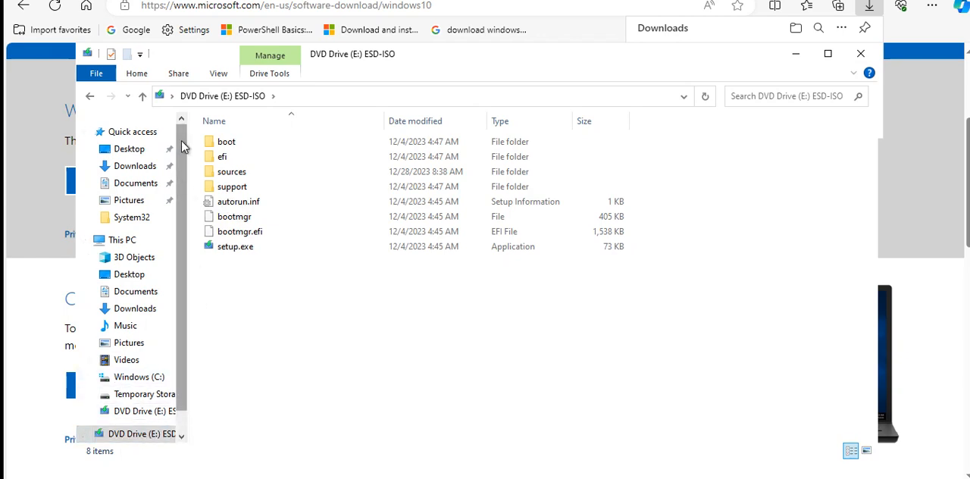
left_click_drag(190, 116, 261, 116)
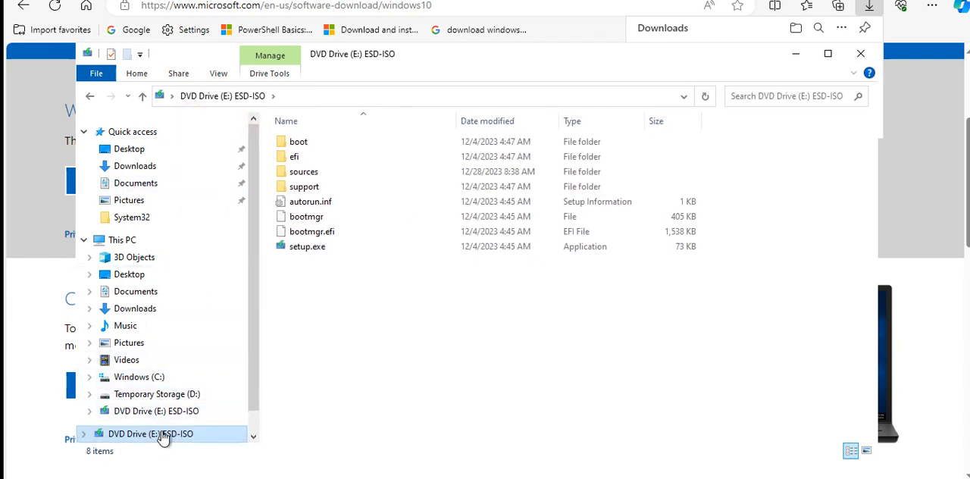
left_click(203, 438)
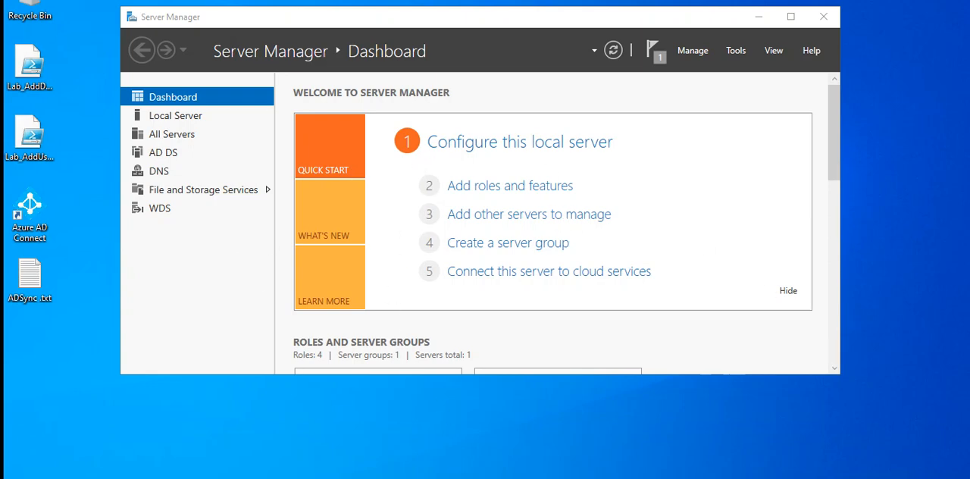
Open Deployment Workbench, dismiss the monitoring error, and move the window fully into view with the MDT Deployment Share expanded
left_click(21, 478)
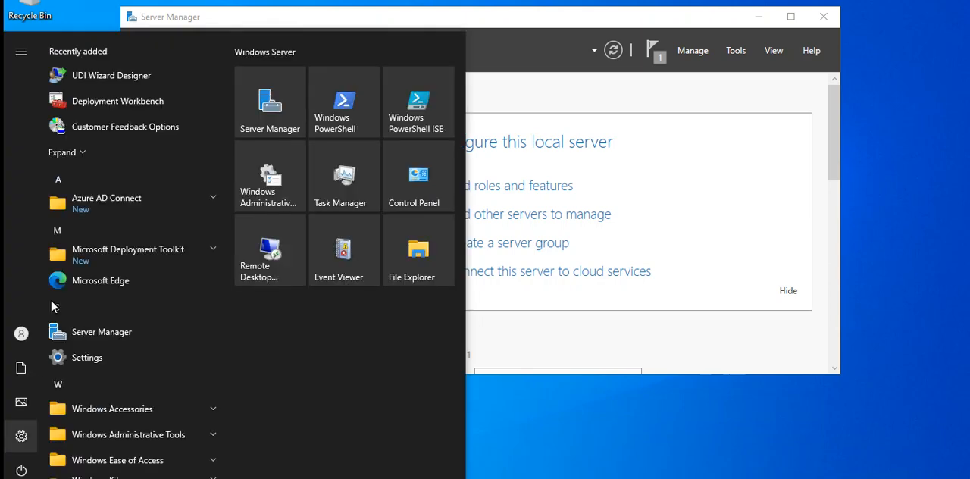
left_click(77, 103)
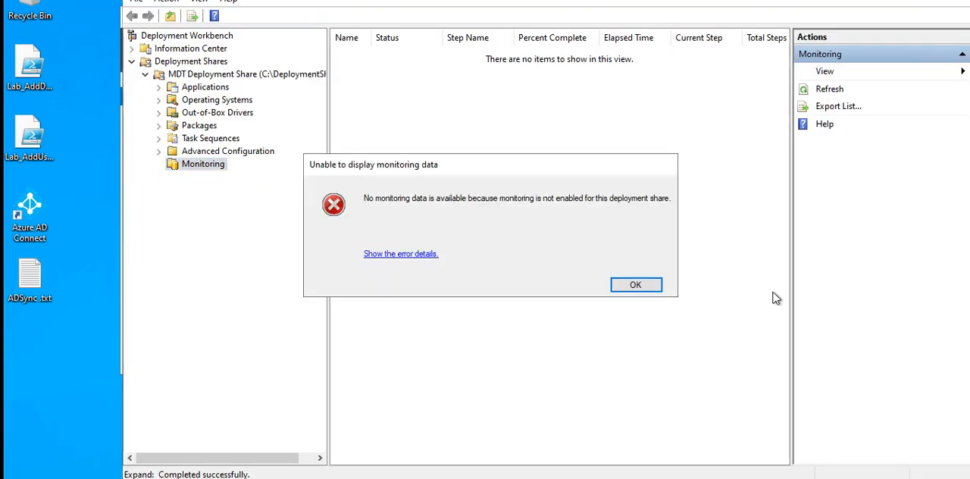
left_click(639, 287)
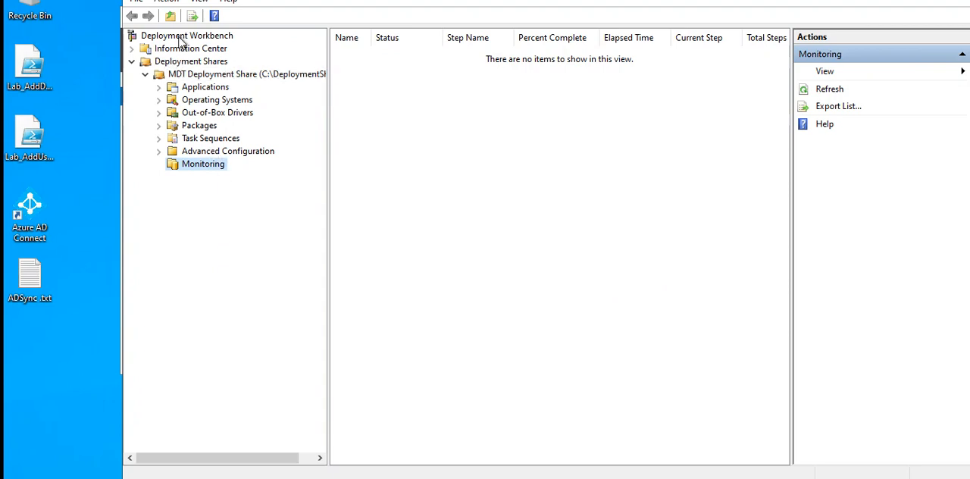
left_click(144, 76)
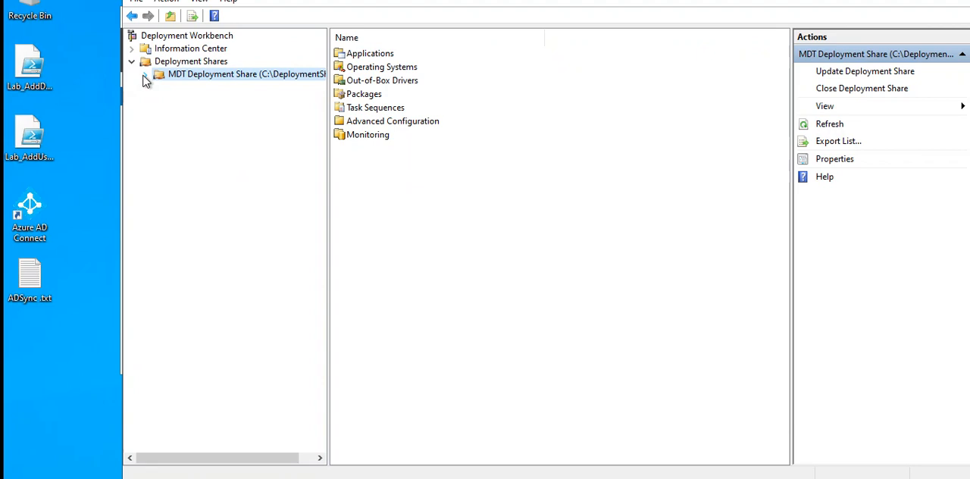
left_click(144, 75)
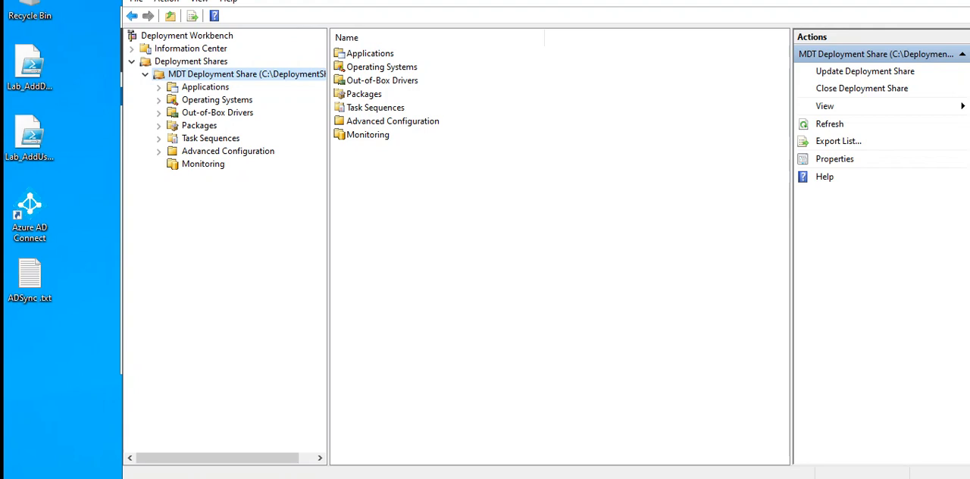
left_click_drag(875, 0, 847, 32)
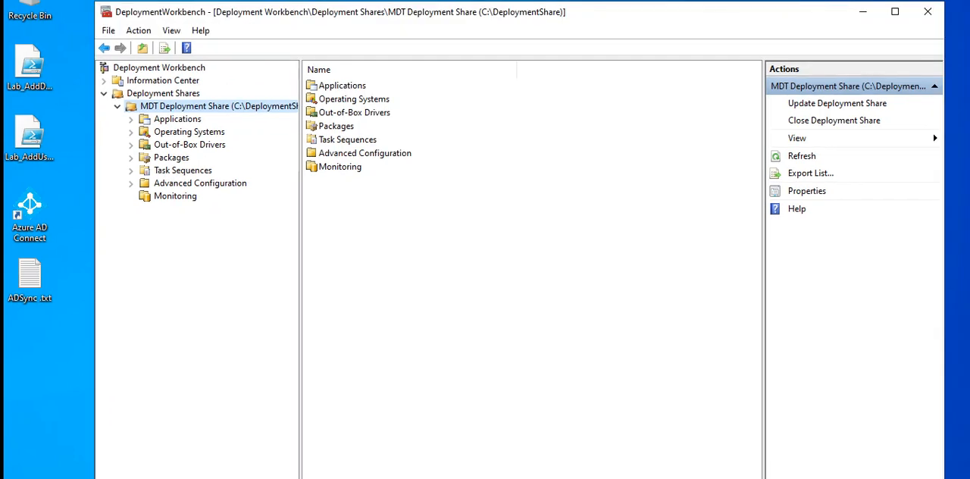
Start importing an operating system from a full set of source files and set the source directory to DVD Drive (E:) ESD-ISO
left_click(176, 134)
right_click(176, 134)
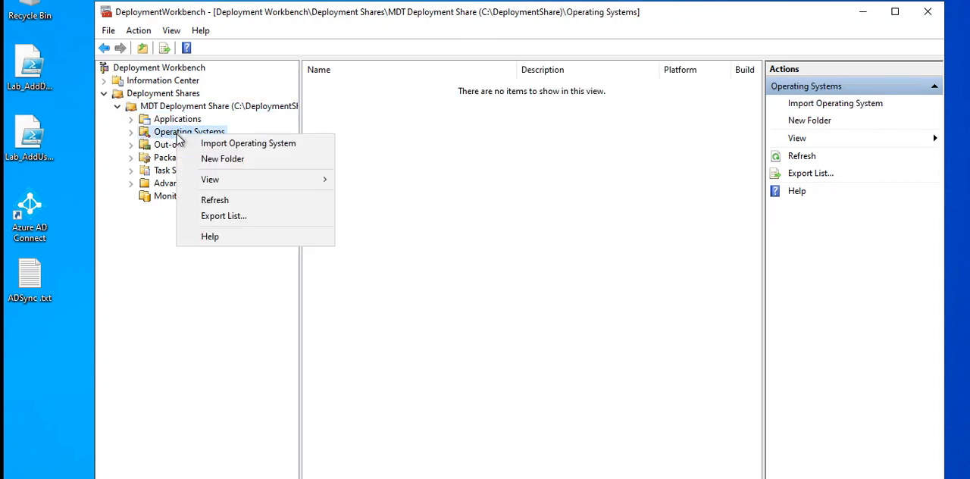
left_click(246, 148)
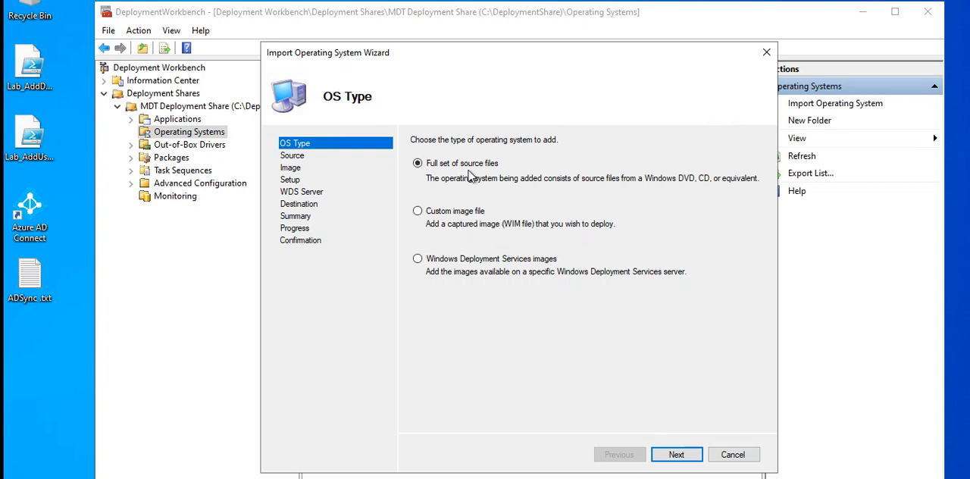
left_click(663, 457)
left_click(734, 188)
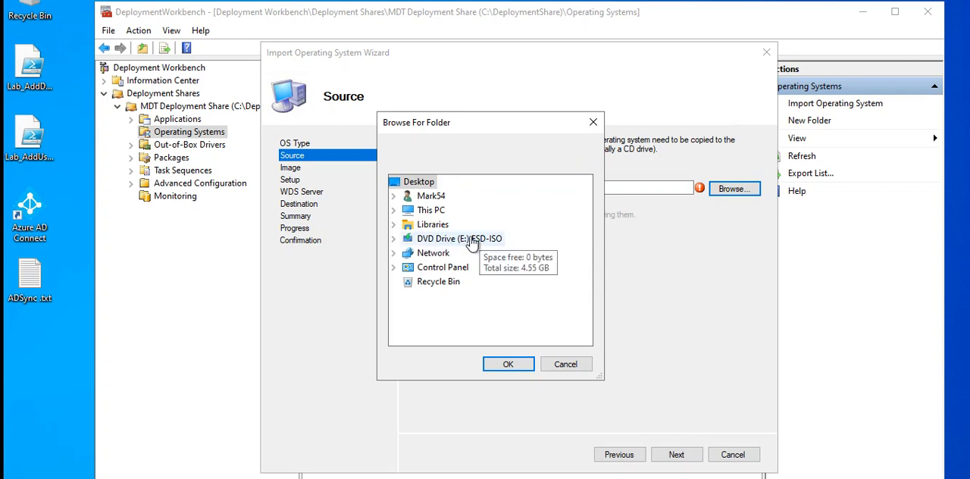
double_click(470, 239)
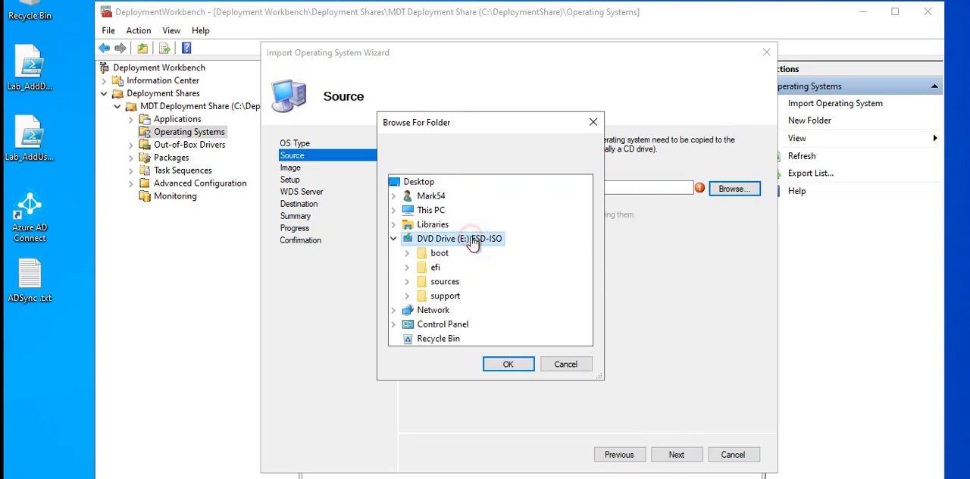
left_click(509, 364)
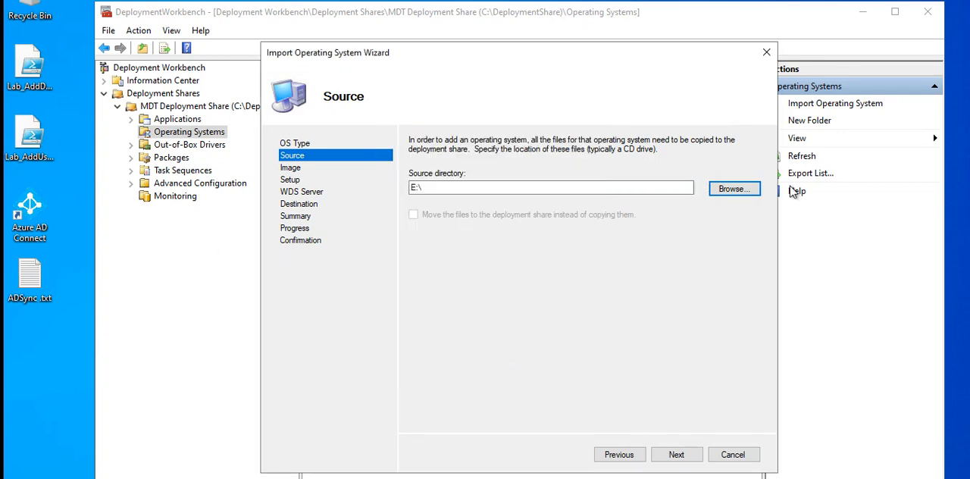
Reselect DVD Drive (E:) ESD-ISO as the source directory and try to proceed past the wizard's Source page
left_click(737, 189)
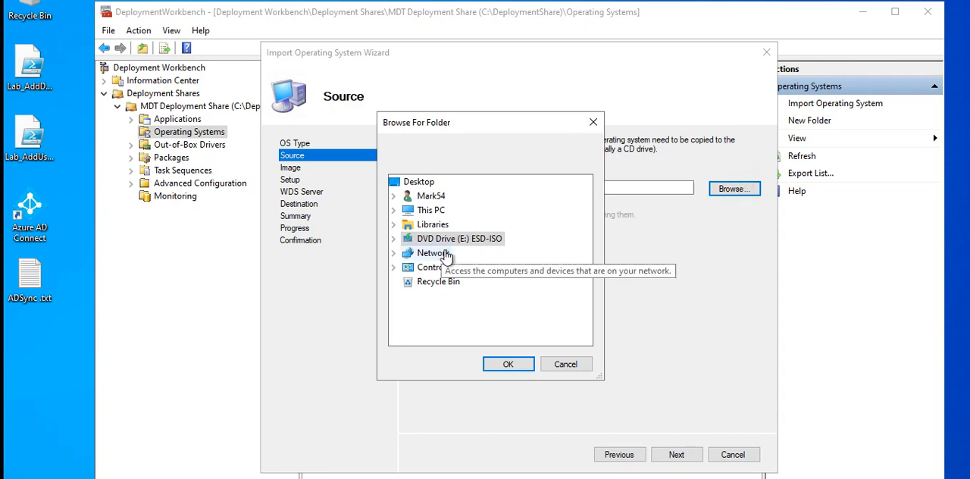
left_click(470, 239)
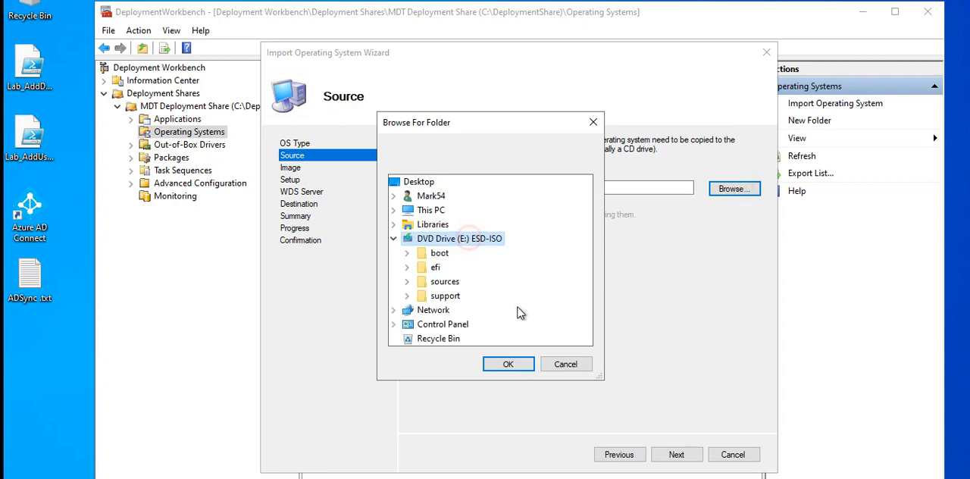
left_click(508, 364)
left_click(696, 459)
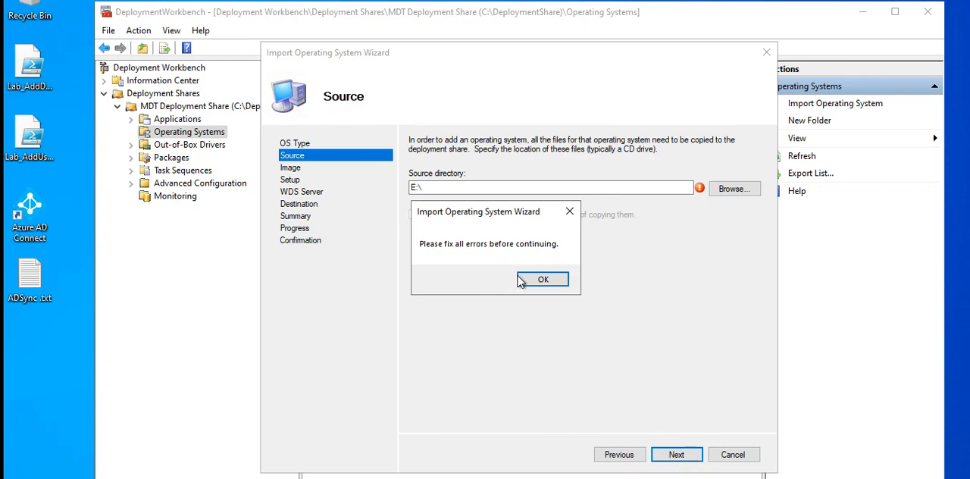
left_click(541, 280)
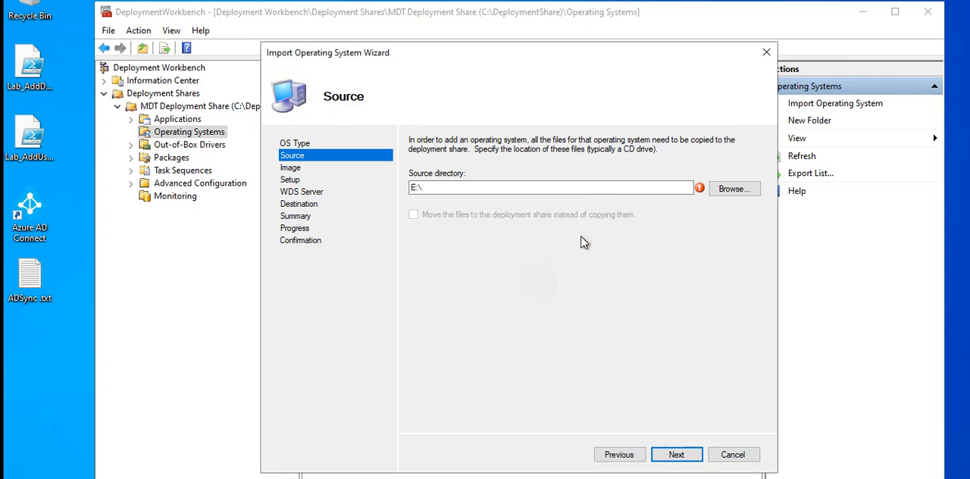
left_click(729, 190)
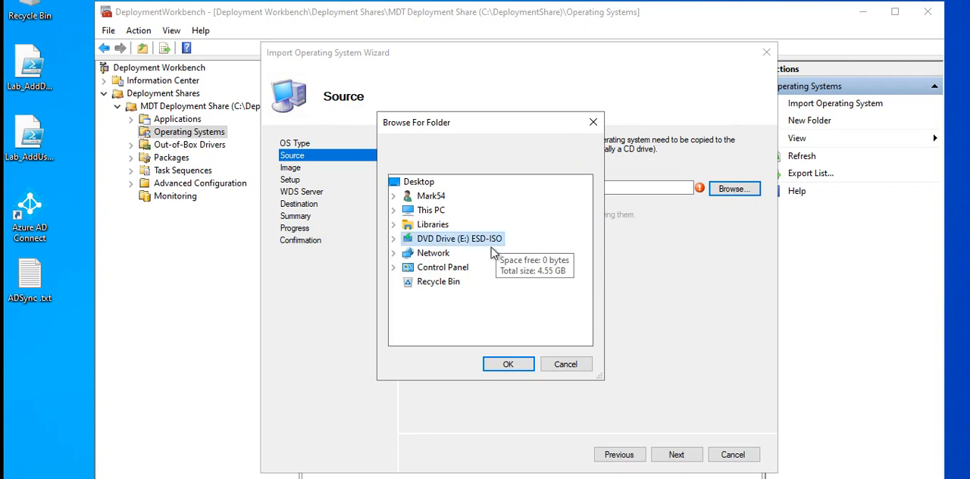
left_click(394, 239)
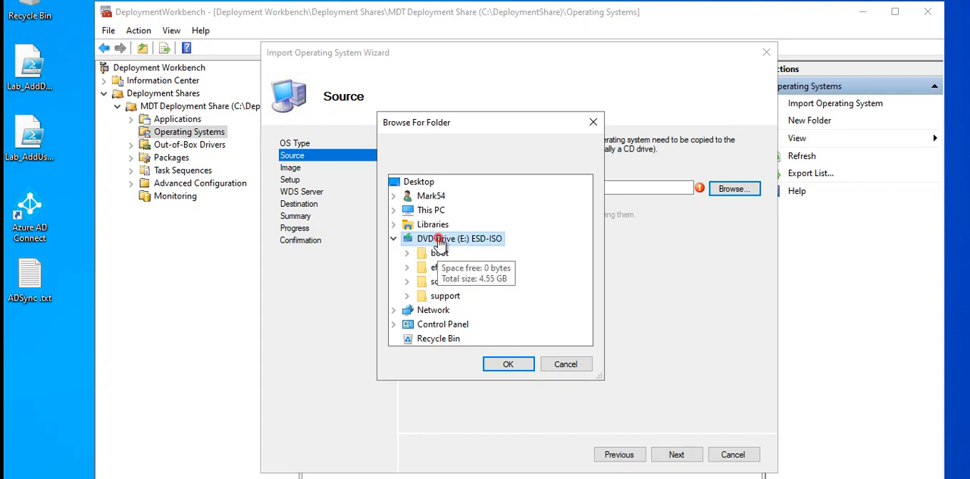
double_click(443, 255)
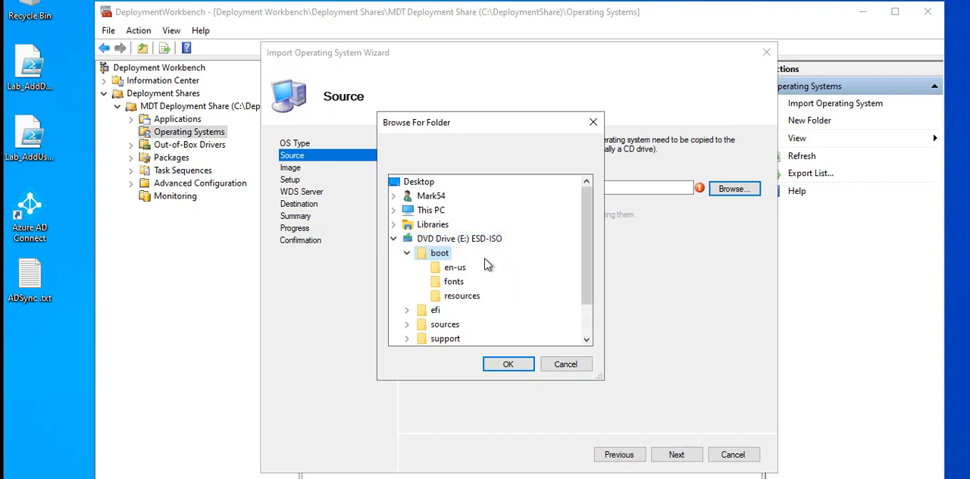
left_click(454, 270)
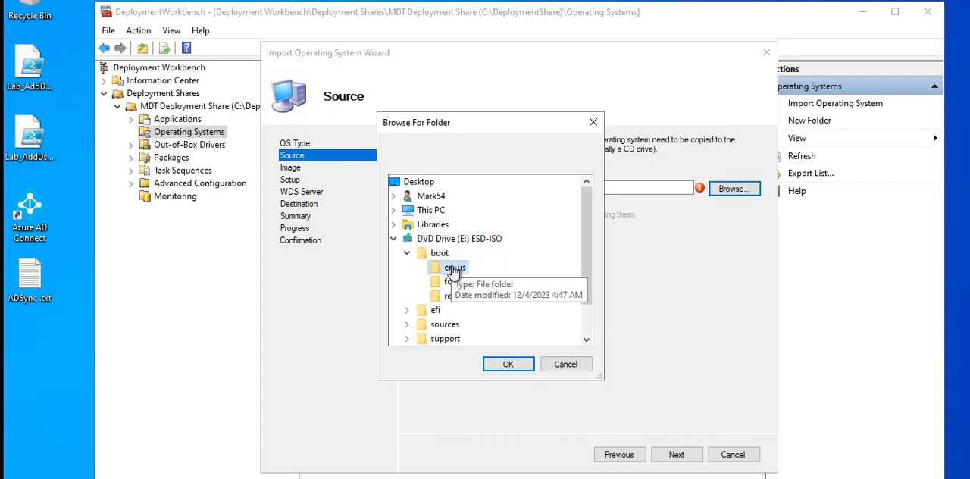
left_click(561, 365)
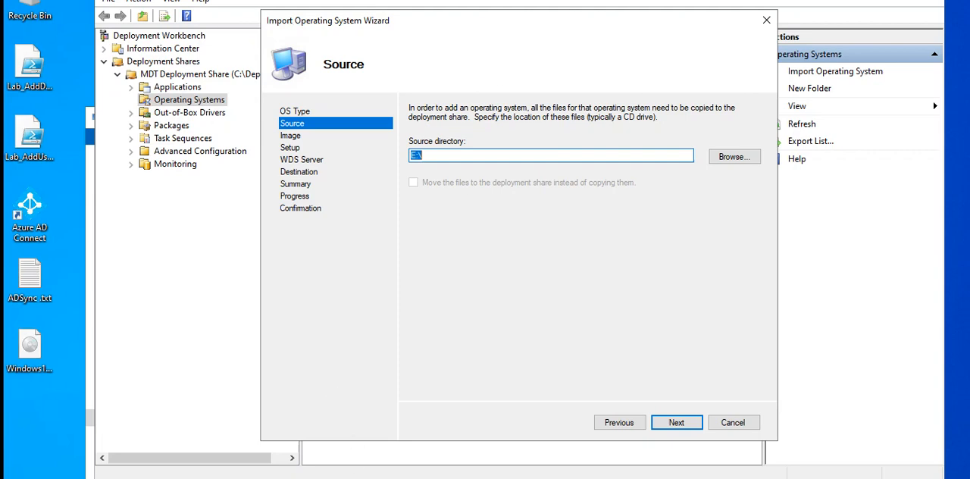
Open Microsoft Edge and search Google for "windows 10 iso download"
left_click(58, 477)
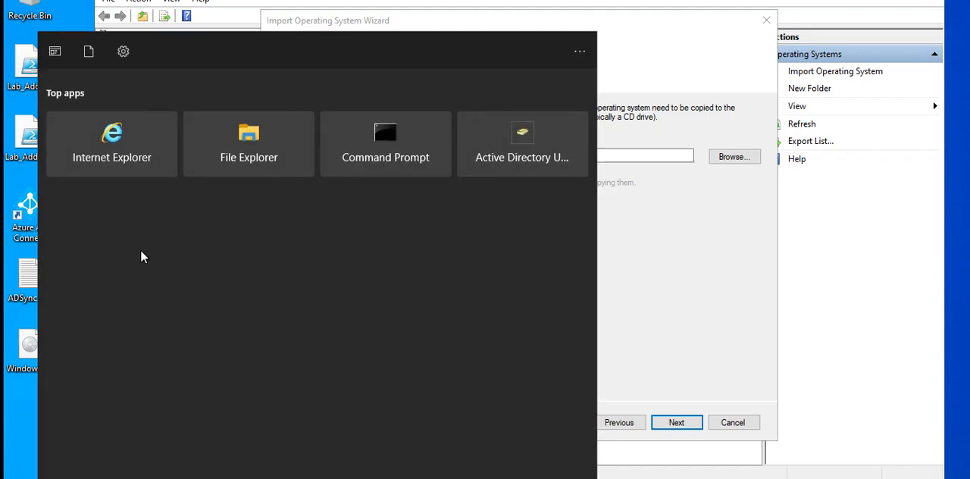
type("e")
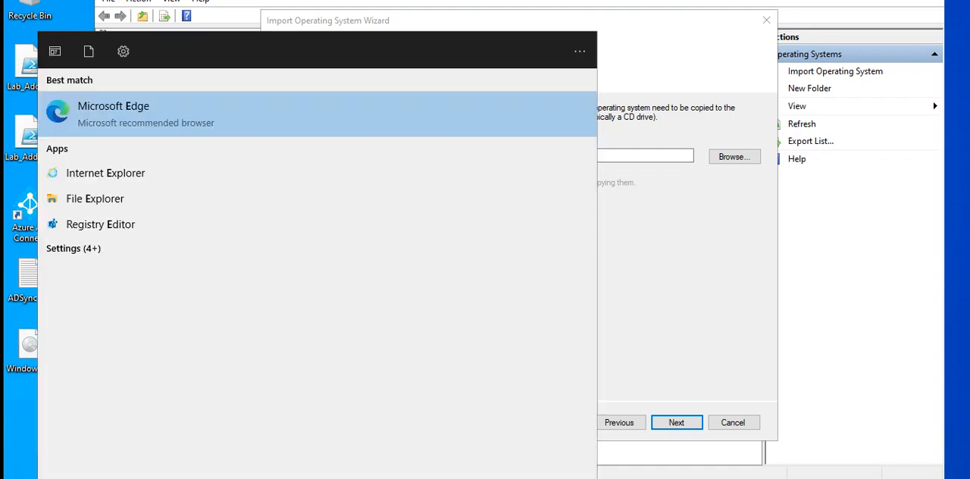
left_click(248, 122)
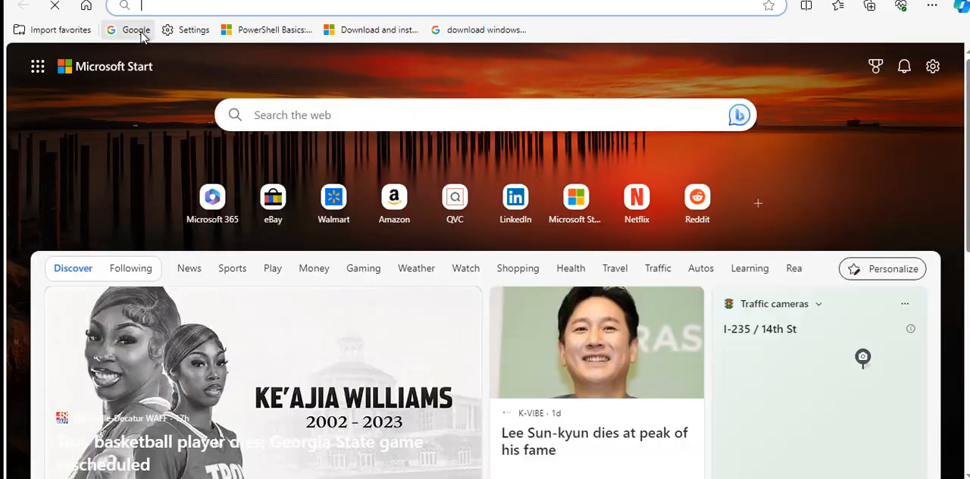
left_click(138, 31)
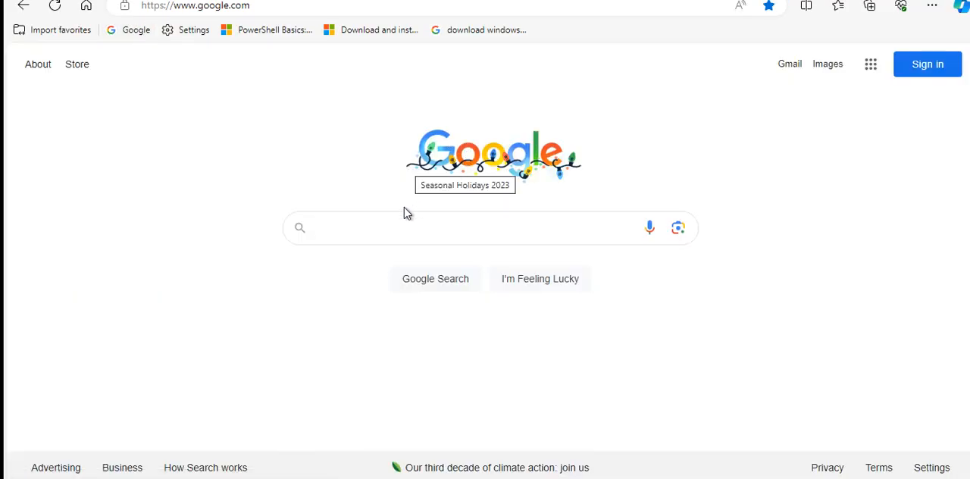
left_click(406, 225)
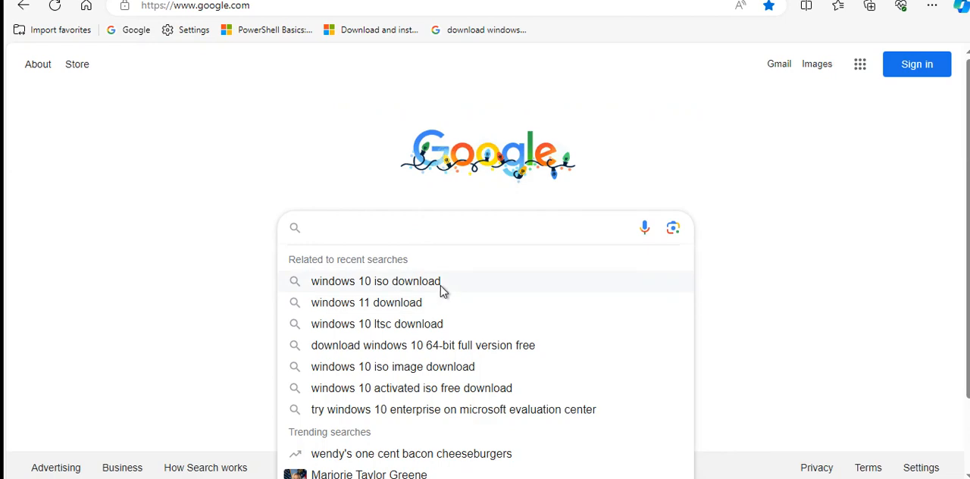
left_click(448, 289)
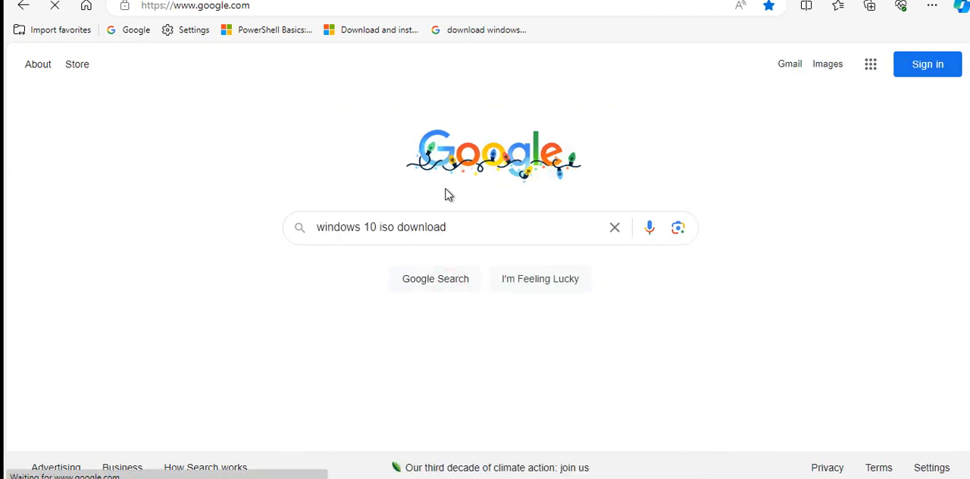
Refine the Google search to "download windows 10 iso file 64 bit evaluation" using the search suggestions
left_click(297, 73)
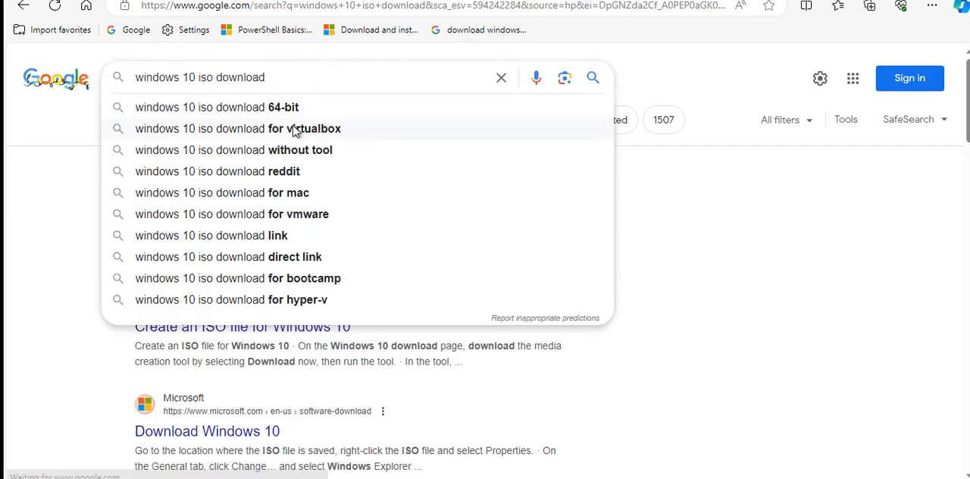
left_click(299, 108)
left_click(314, 72)
type("e")
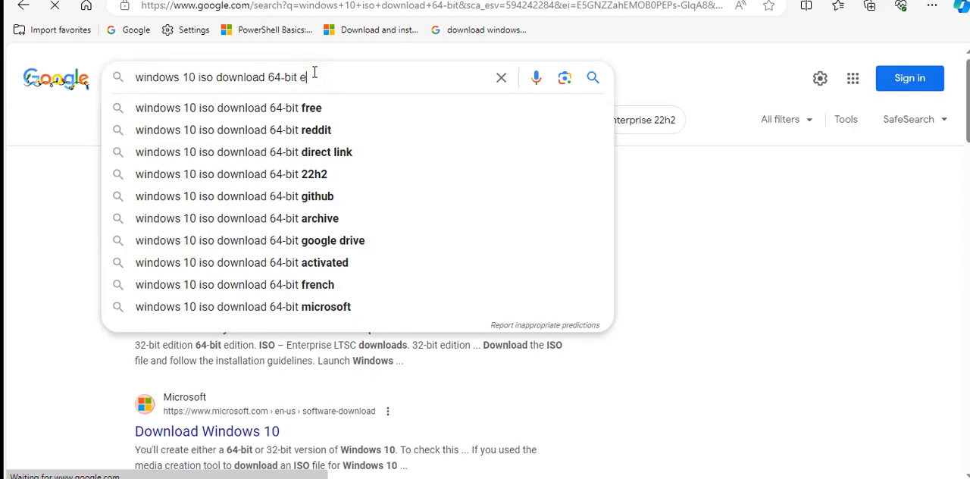
type("v")
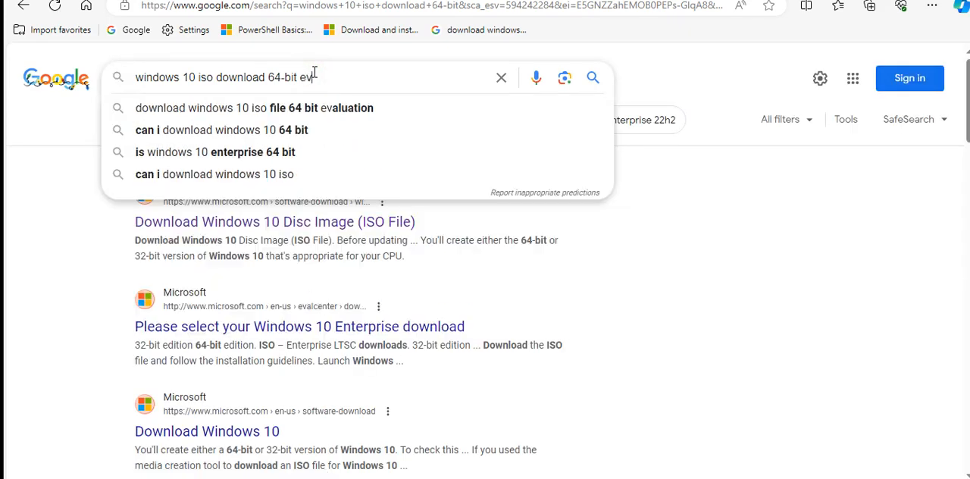
left_click(351, 110)
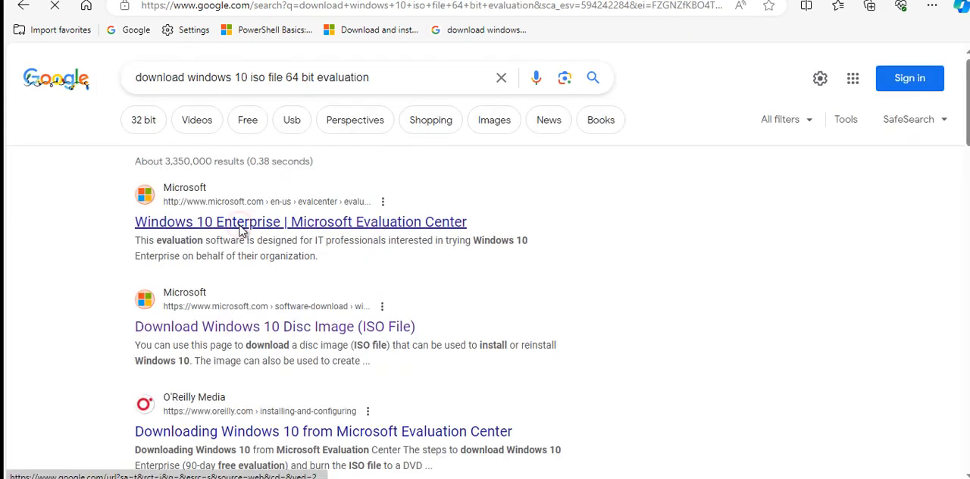
Open the Windows 10 Enterprise page of the Microsoft Evaluation Center and follow its Enterprise ISO download link
left_click(240, 226)
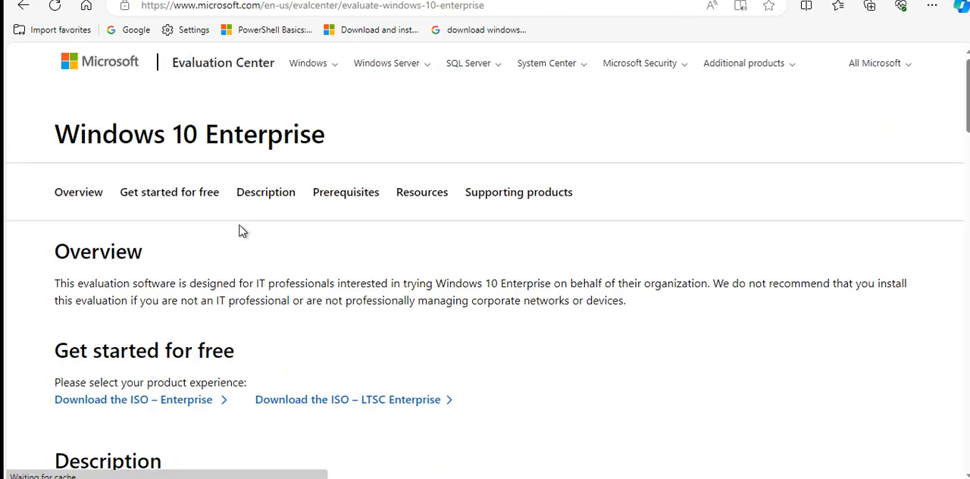
scroll(242, 227, "down", 2)
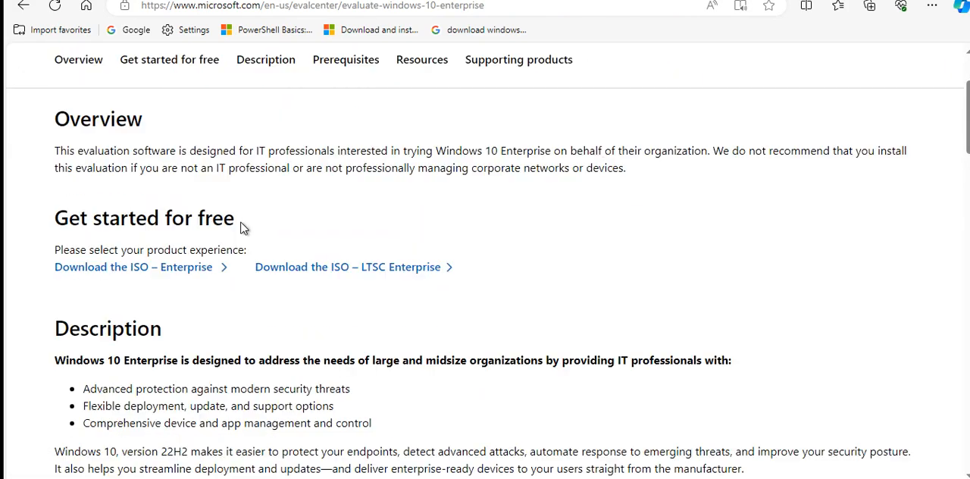
left_click(142, 271)
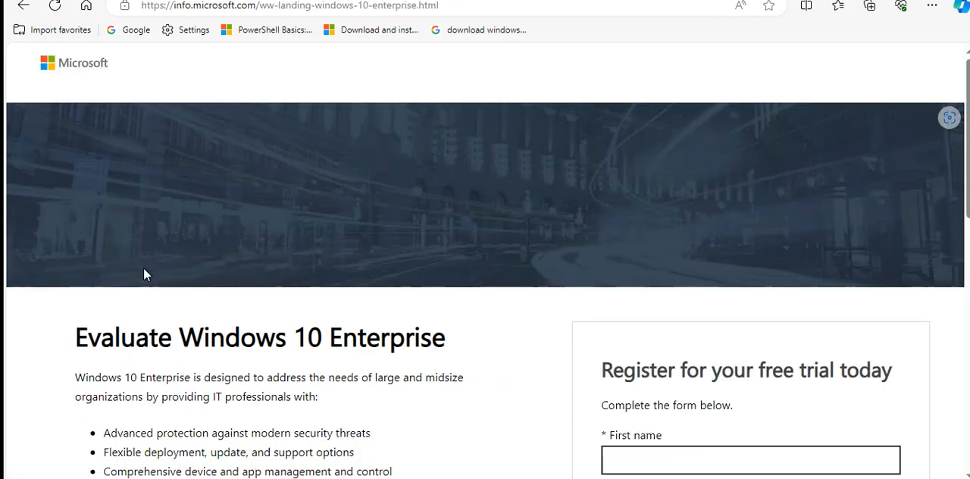
Examine the free trial registration form for the Windows 10 Enterprise evaluation, from the required fields to the download option
scroll(673, 243, "down", 10)
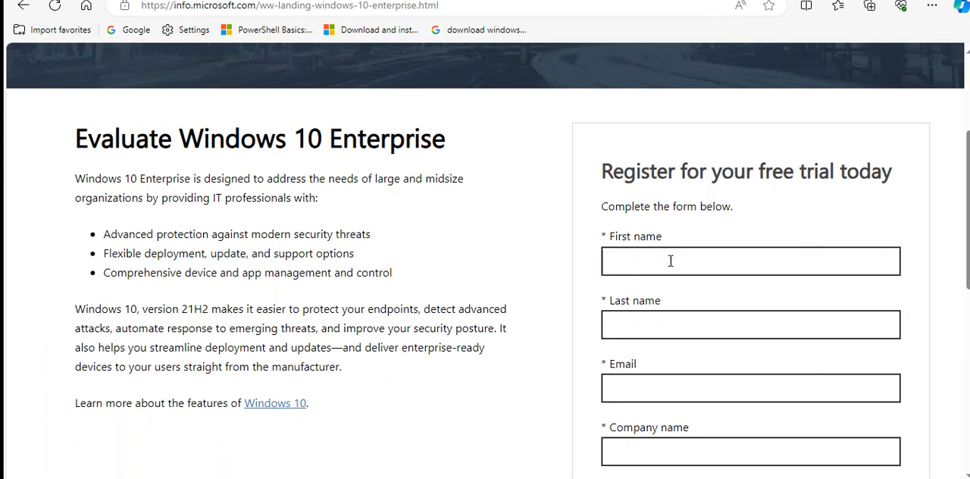
scroll(682, 318, "down", 1)
scroll(680, 225, "up", 10)
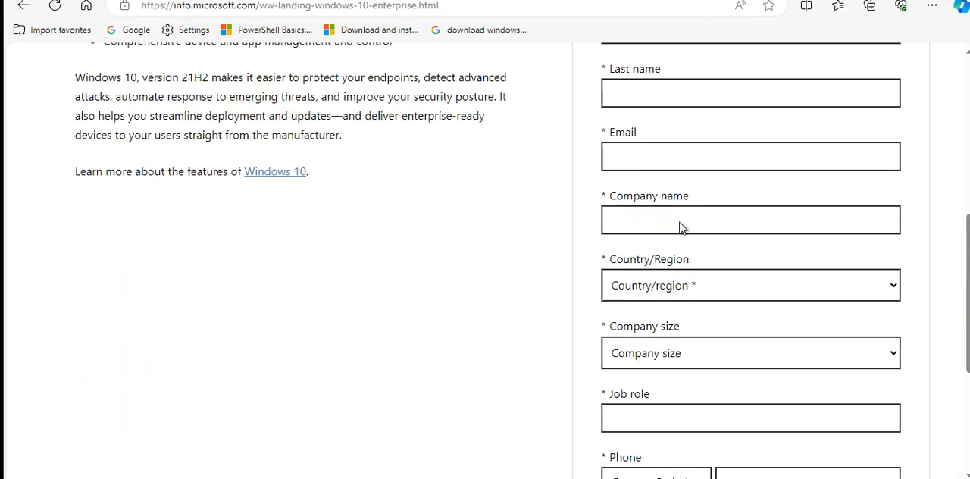
scroll(684, 212, "down", 1)
scroll(685, 212, "down", 2)
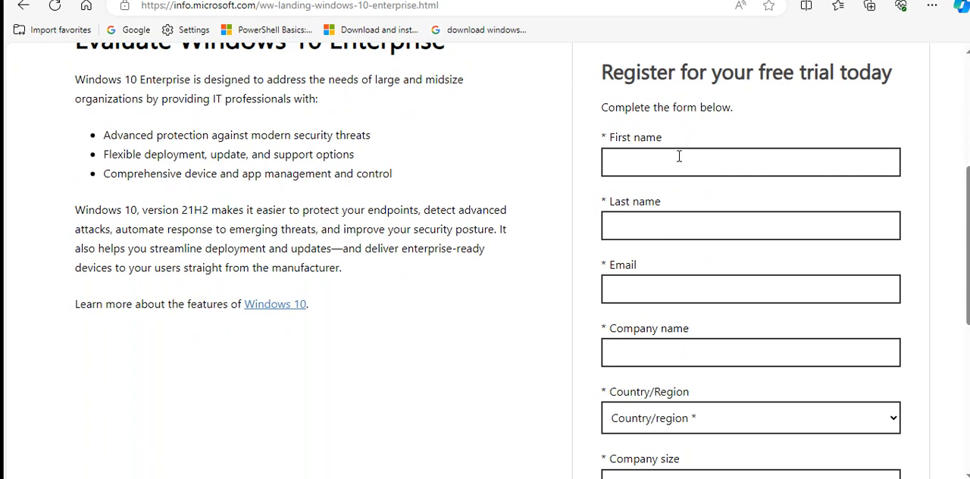
scroll(678, 156, "down", 5)
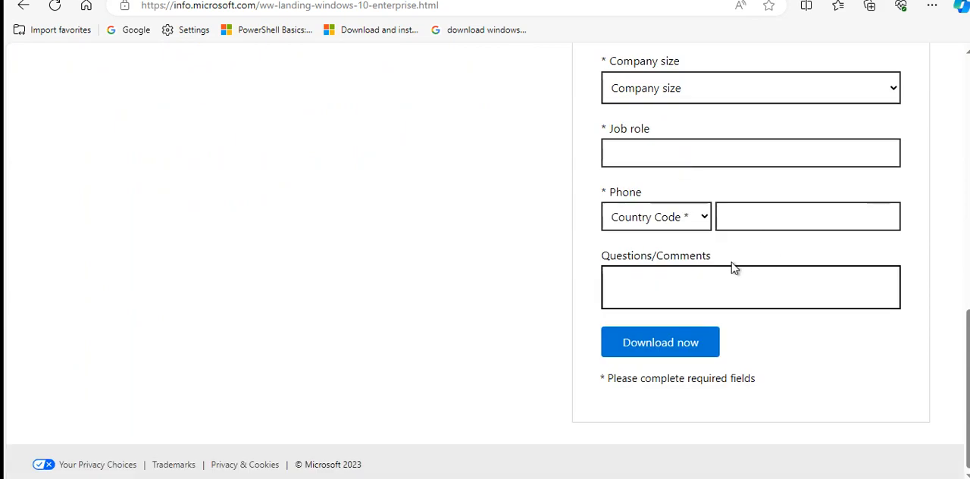
scroll(849, 255, "up", 4)
scroll(849, 255, "up", 6)
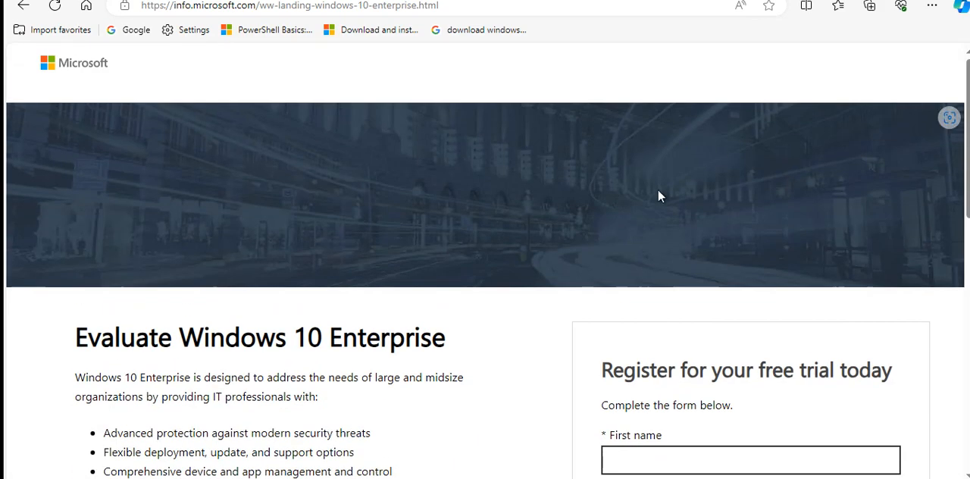
Close the Microsoft Edge window and switch to the File Explorer window showing the mounted DVD Drive (E:)
right_click(477, 477)
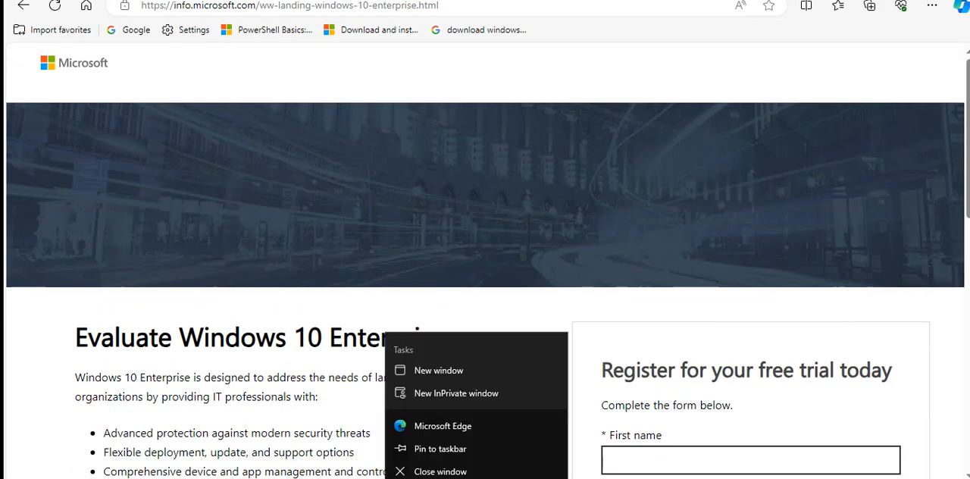
left_click(440, 472)
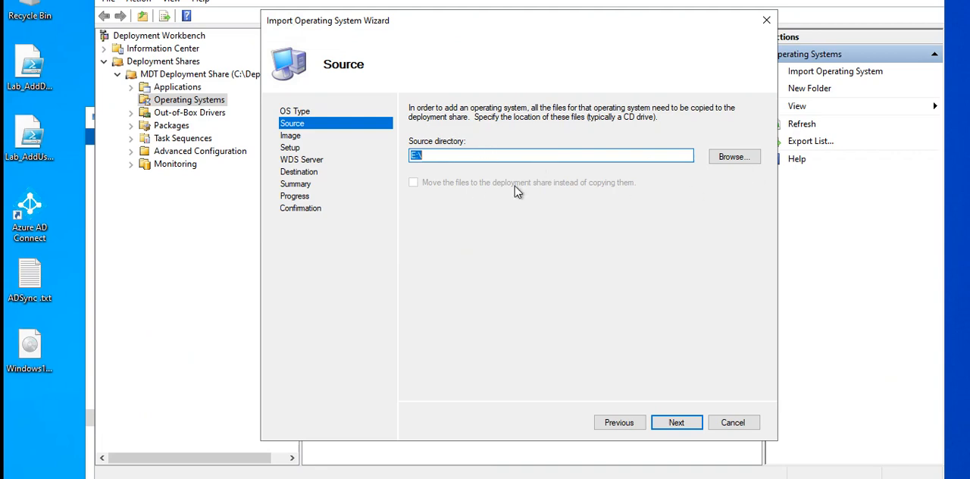
key("alt+Tab")
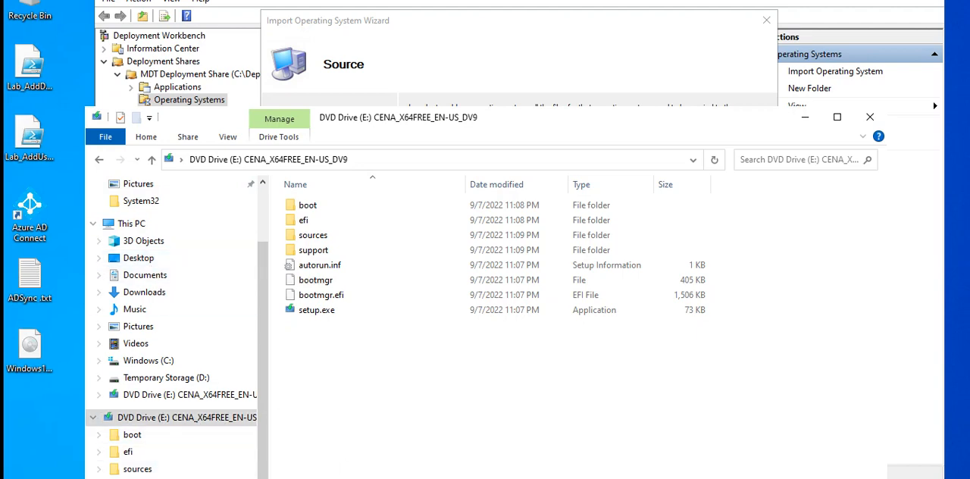
Set the DVD Drive (E:) as the source directory in the Import Operating System Wizard and continue to the destination settings
left_click(506, 460)
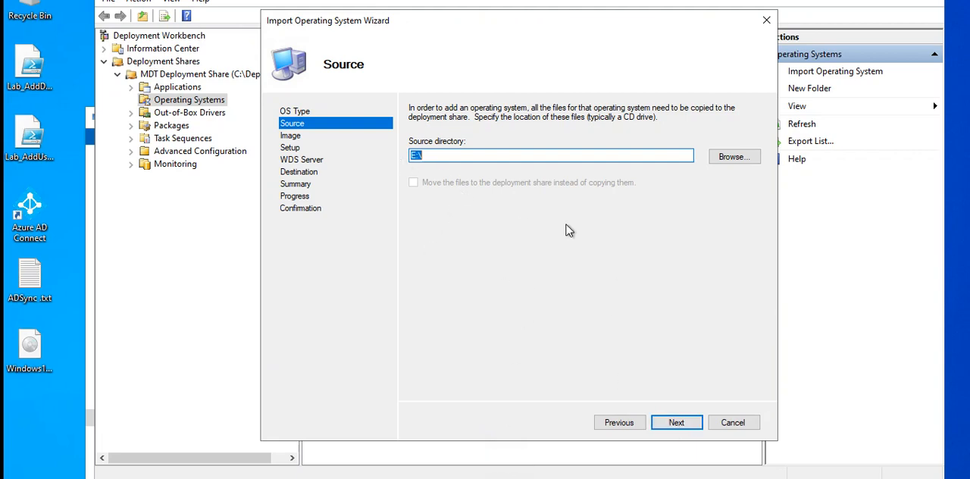
left_click(733, 157)
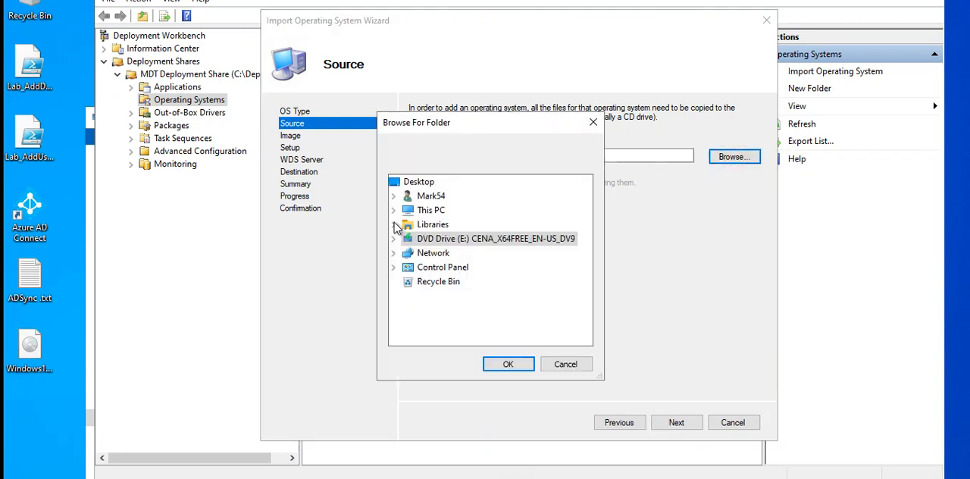
left_click(517, 369)
left_click(680, 425)
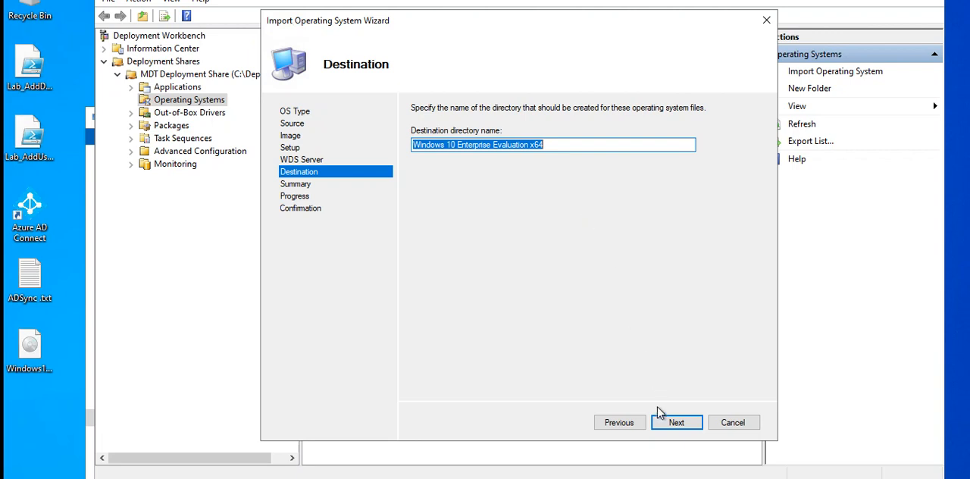
Accept the destination directory name Windows 10 Enterprise Evaluation x64, run the operating system import and finish the wizard
left_click(674, 425)
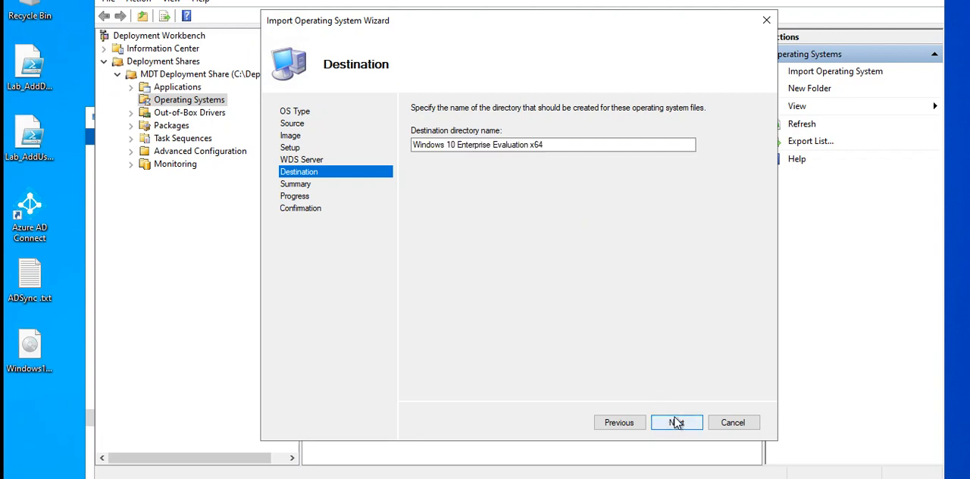
left_click(677, 422)
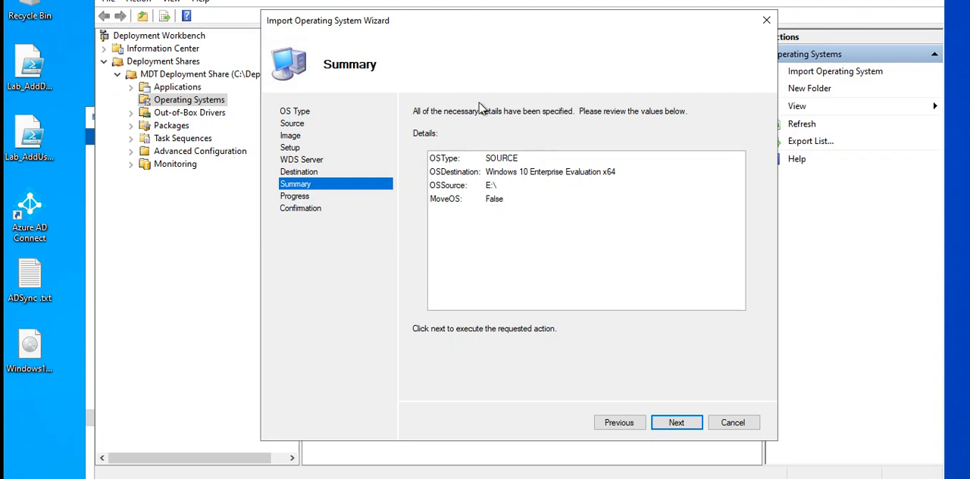
left_click(687, 425)
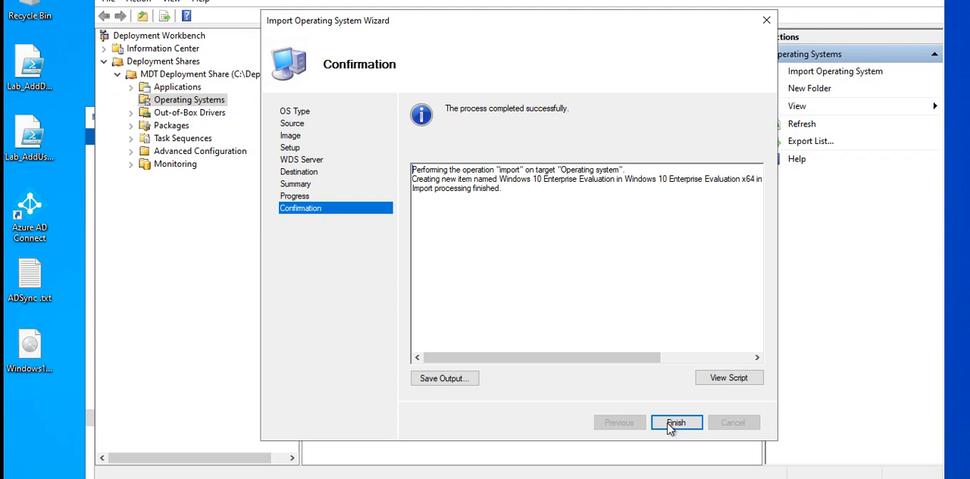
left_click(670, 427)
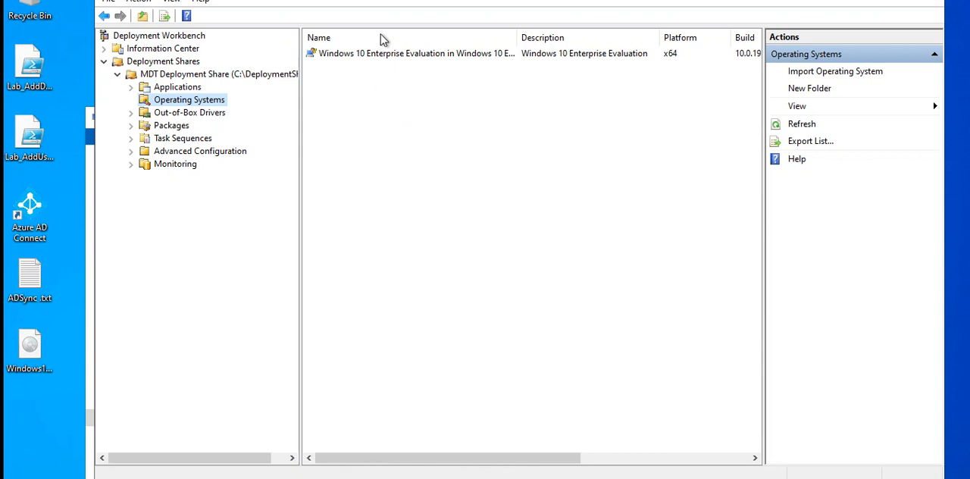
Select the deployment share's Applications folder, then switch to Microsoft Edge and open the Google home page
left_click(177, 88)
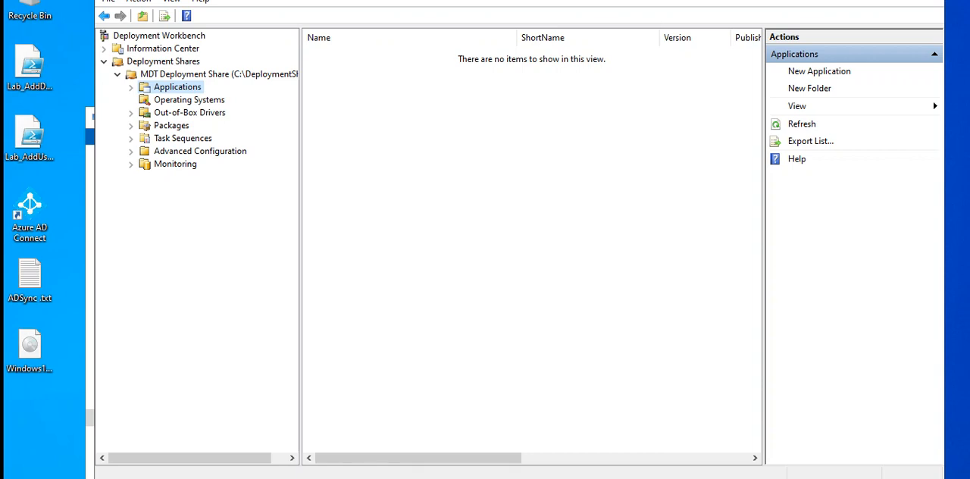
key("super+s")
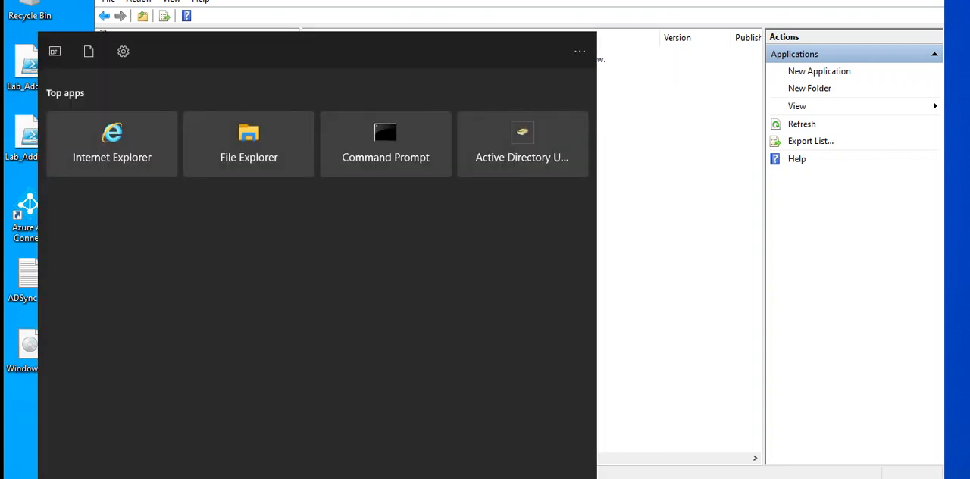
type("ed")
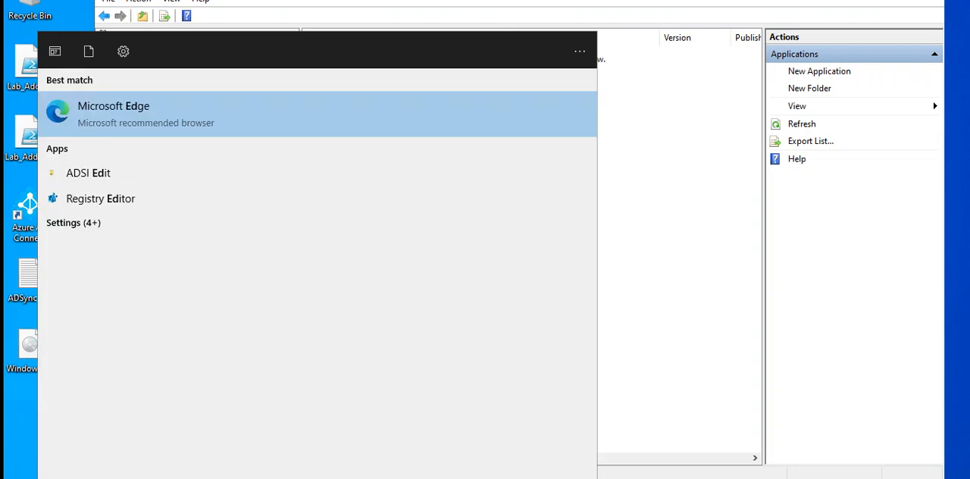
type("ge")
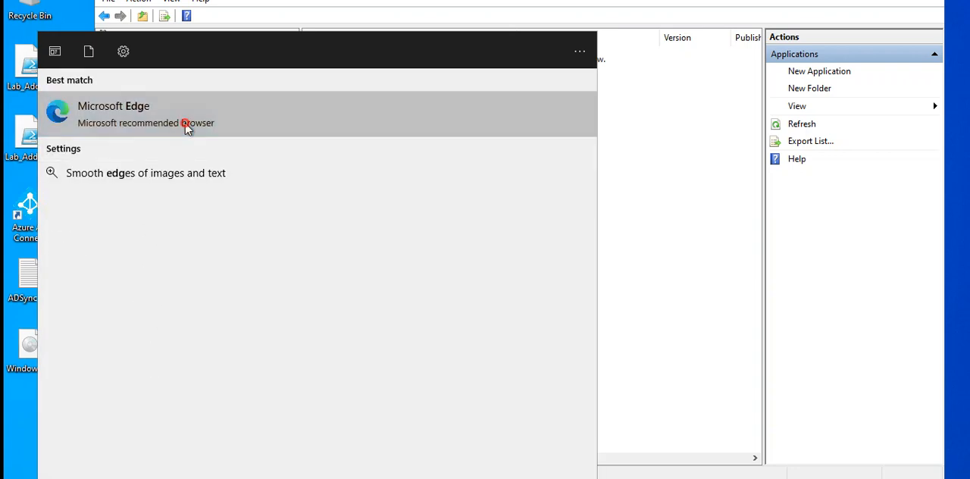
left_click(187, 123)
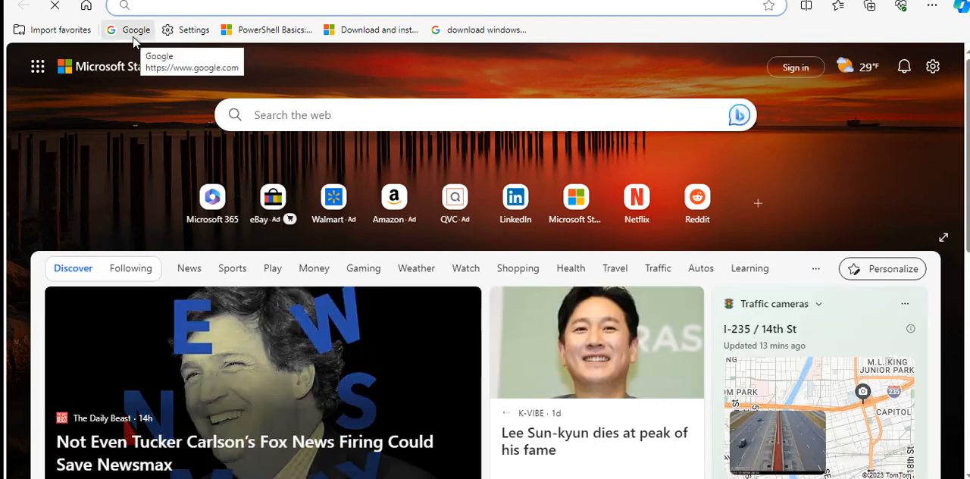
left_click(133, 41)
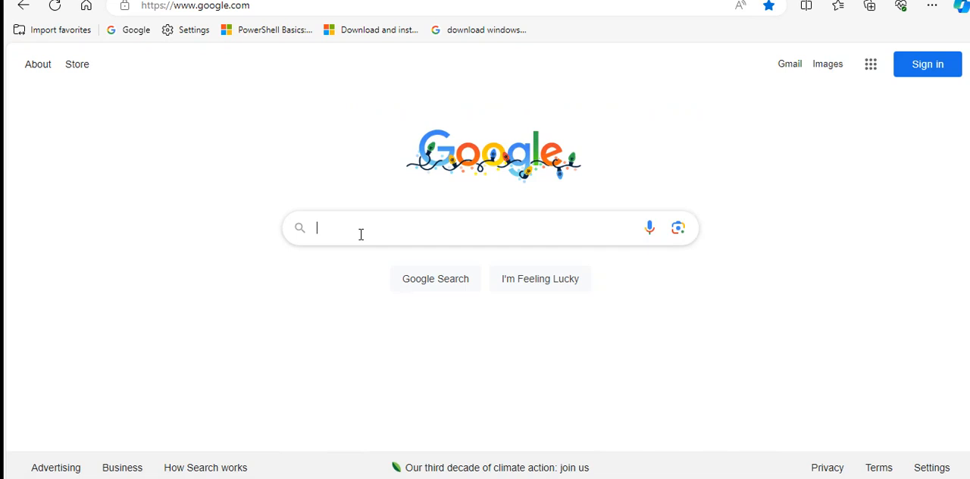
Search Google for "download 7 zip" and open the download page of the 7-Zip website
left_click(368, 228)
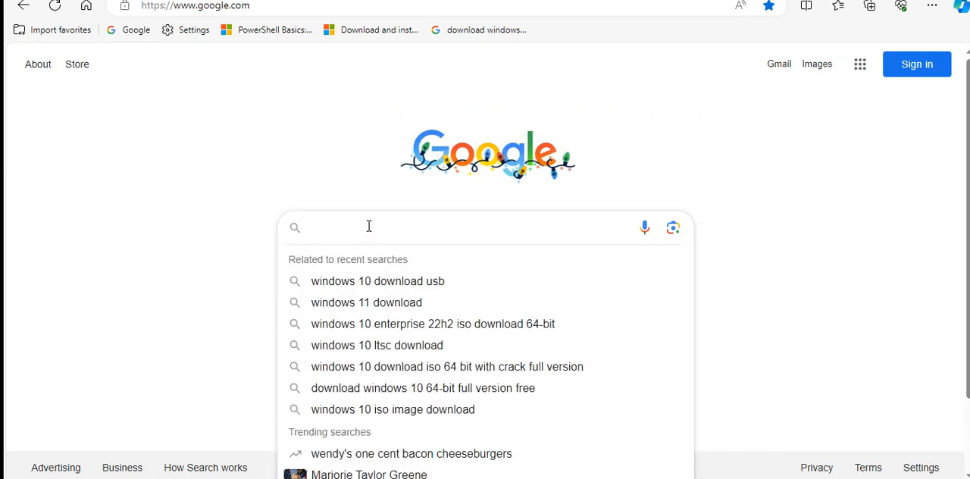
type("downloa")
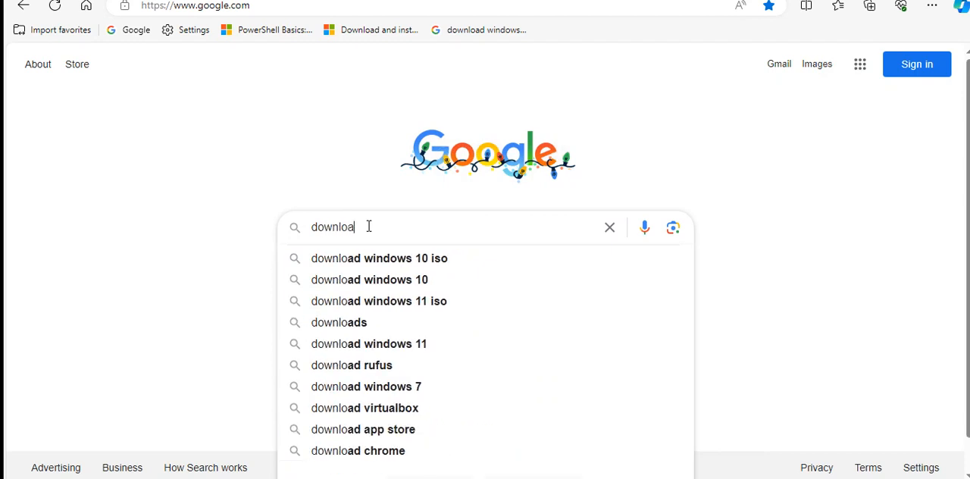
type("d ")
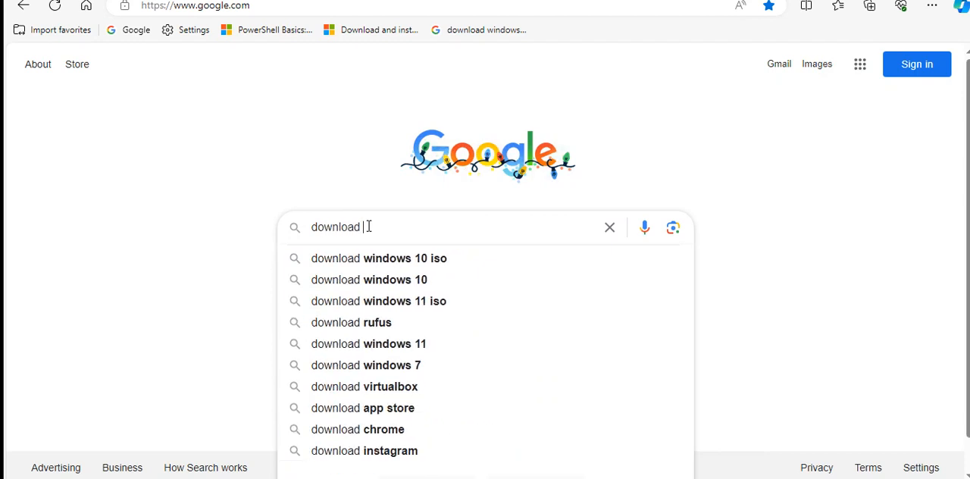
type("7")
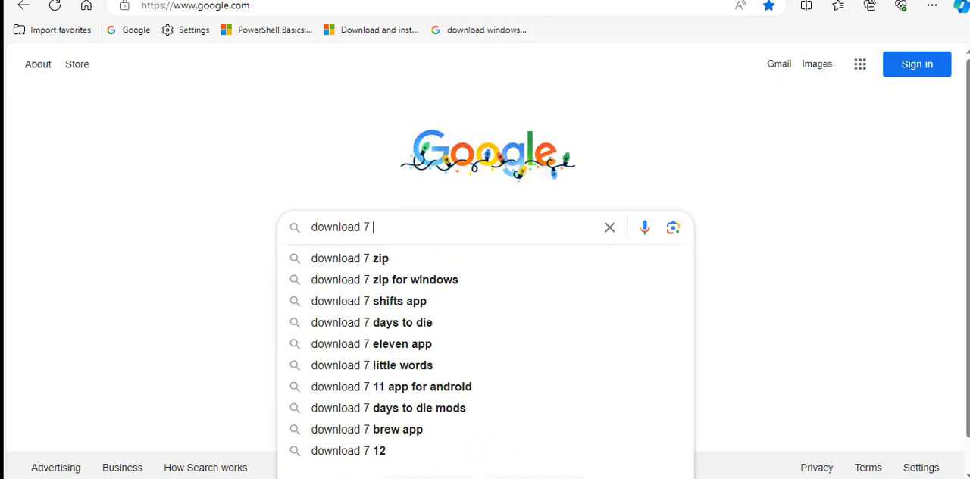
left_click(378, 261)
left_click(154, 222)
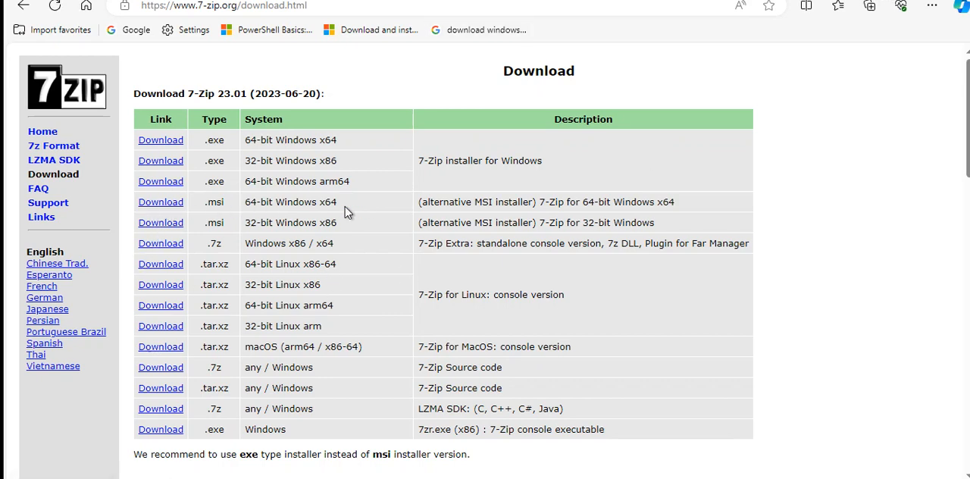
Download the .msi installer of 7-Zip for 64-bit Windows x64 and show the file in the Downloads folder
left_click(161, 203)
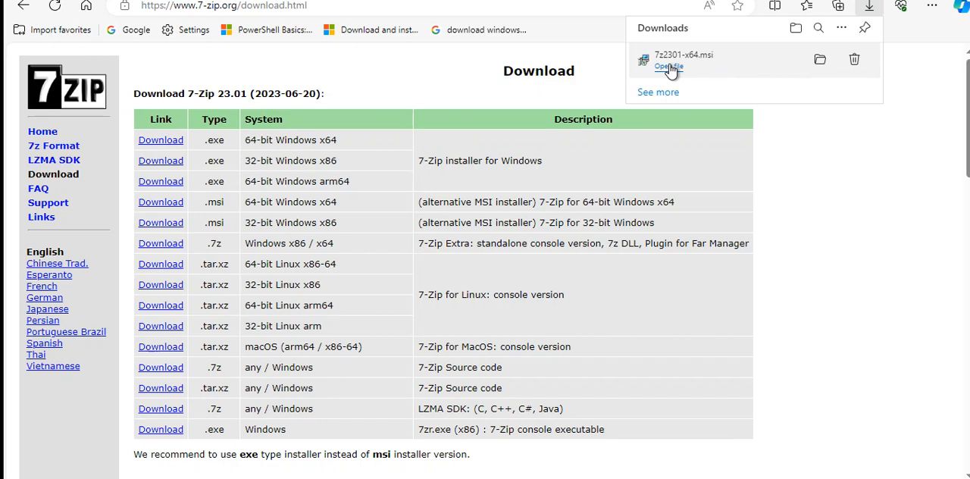
left_click(820, 64)
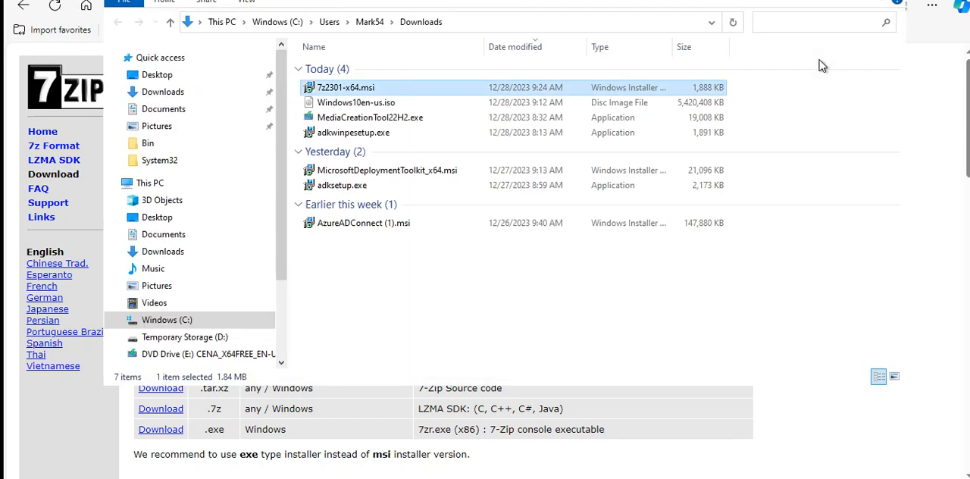
right_click(337, 89)
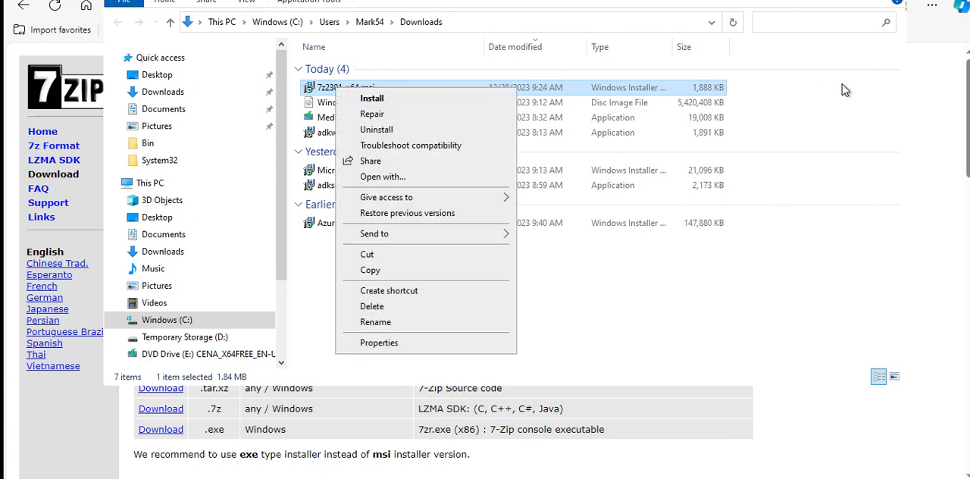
left_click(836, 62)
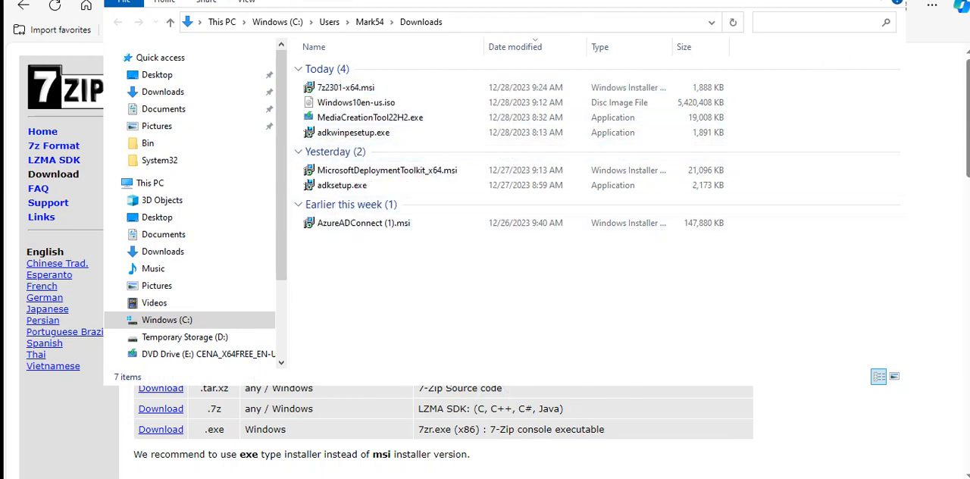
Close the Microsoft Edge window and open the Windows (C:) drive in a new File Explorer window
right_click(477, 478)
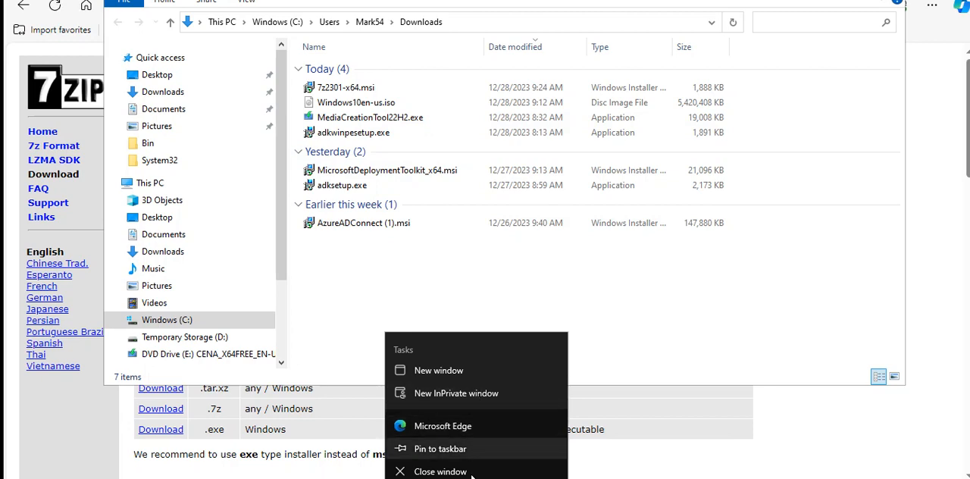
left_click(473, 471)
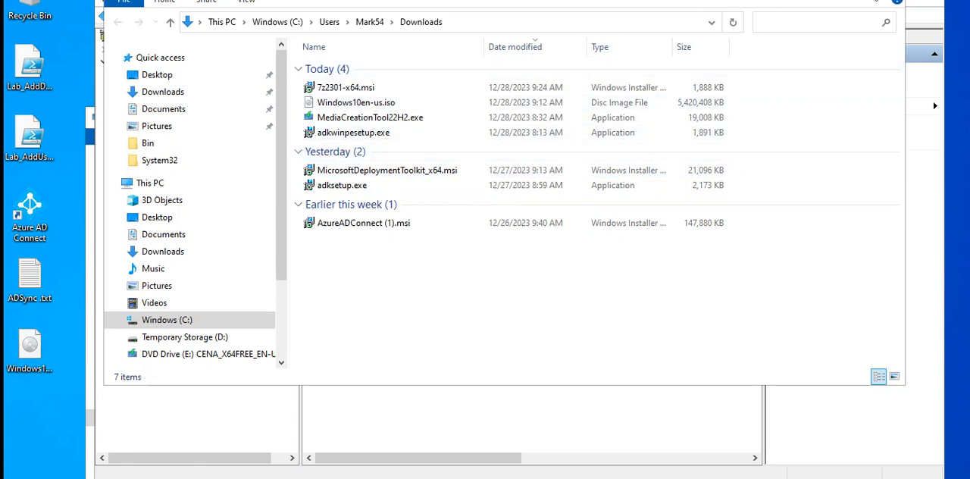
key("super+e")
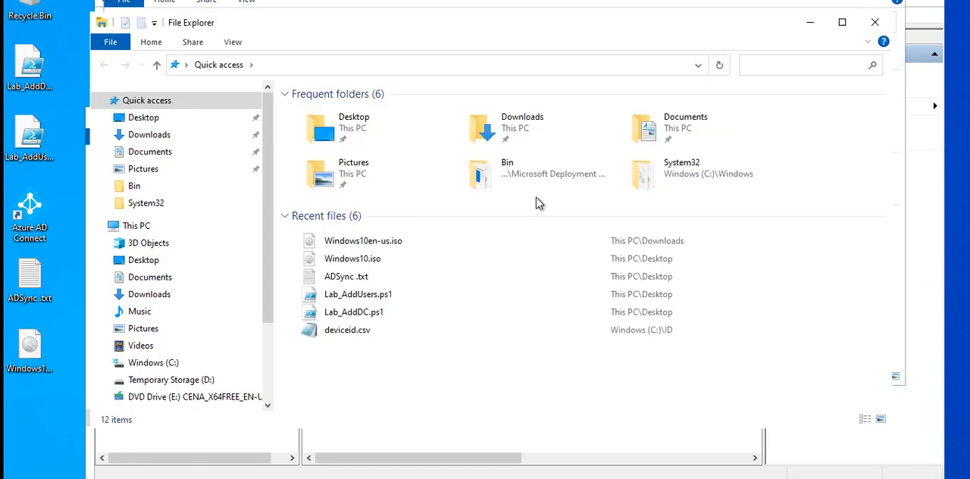
left_click(153, 364)
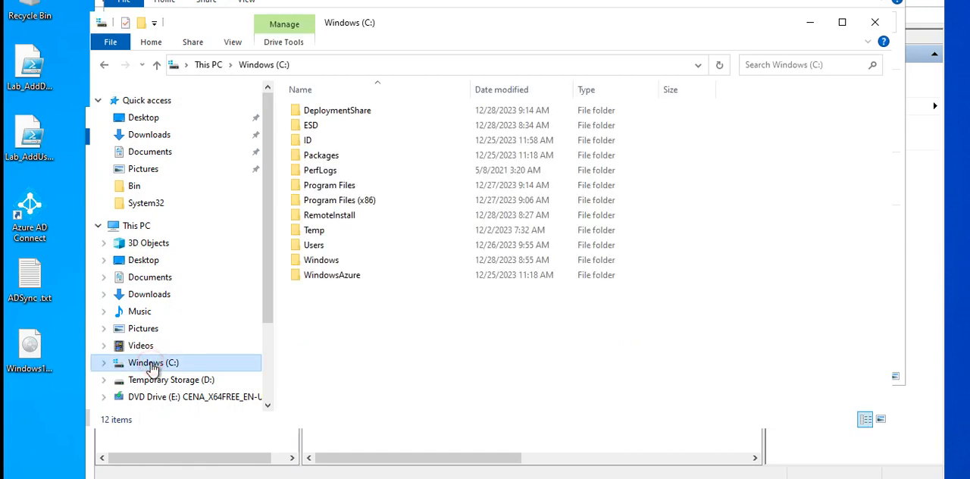
Create a folder named 7zip on the Windows (C:) drive and open it
right_click(385, 335)
mouse_move(407, 308)
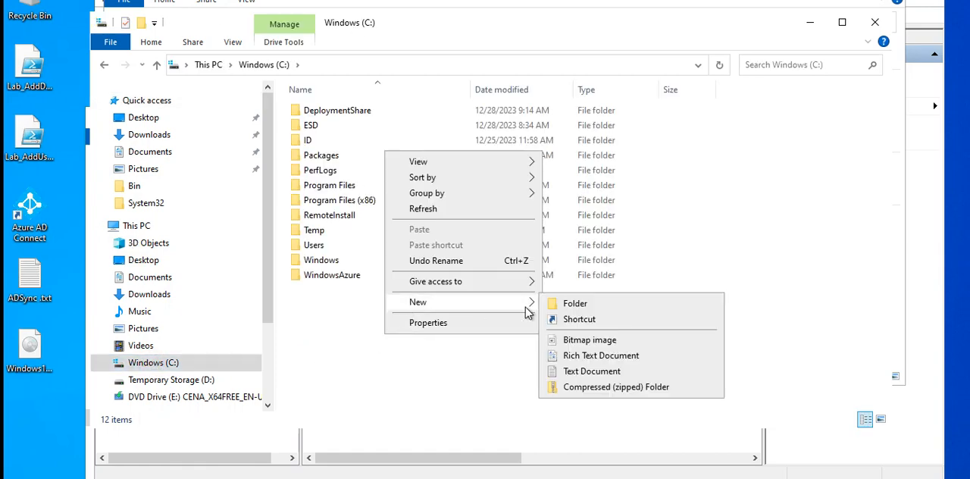
left_click(570, 300)
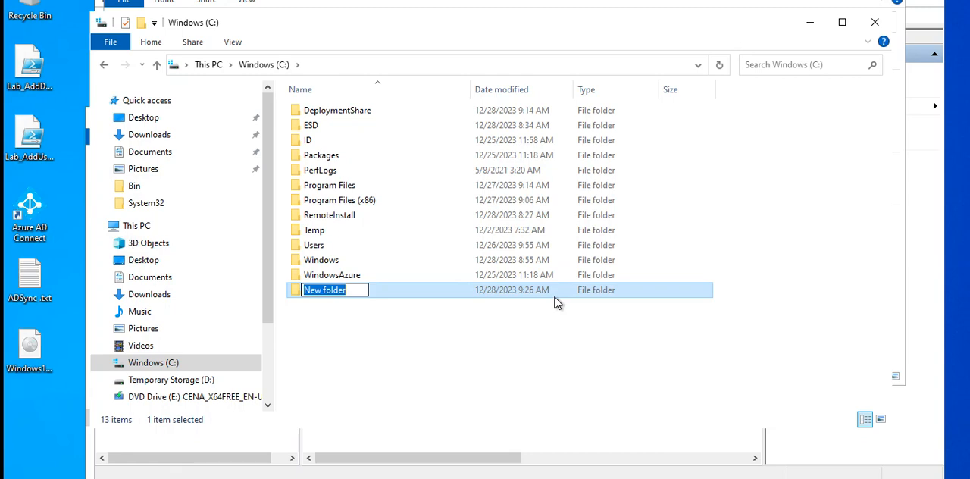
type("Z")
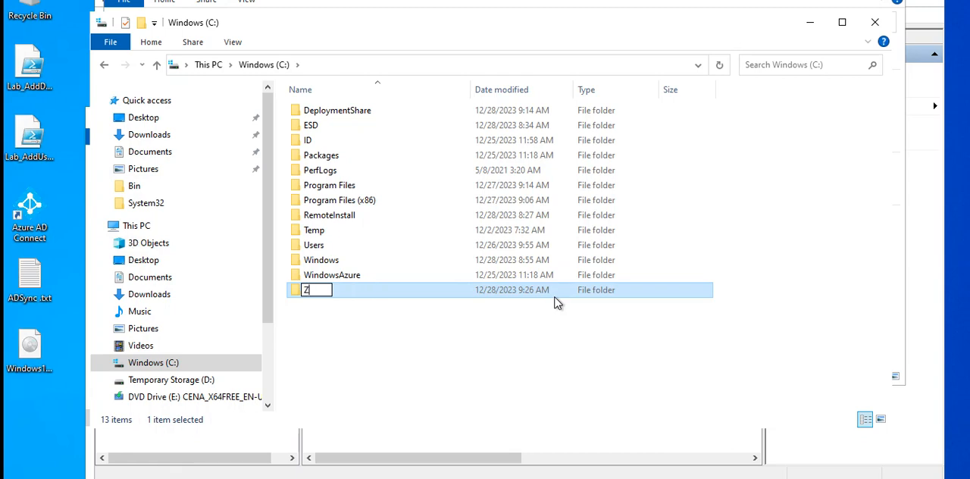
key("BackSpace")
type("7zip")
left_click(356, 289)
double_click(356, 289)
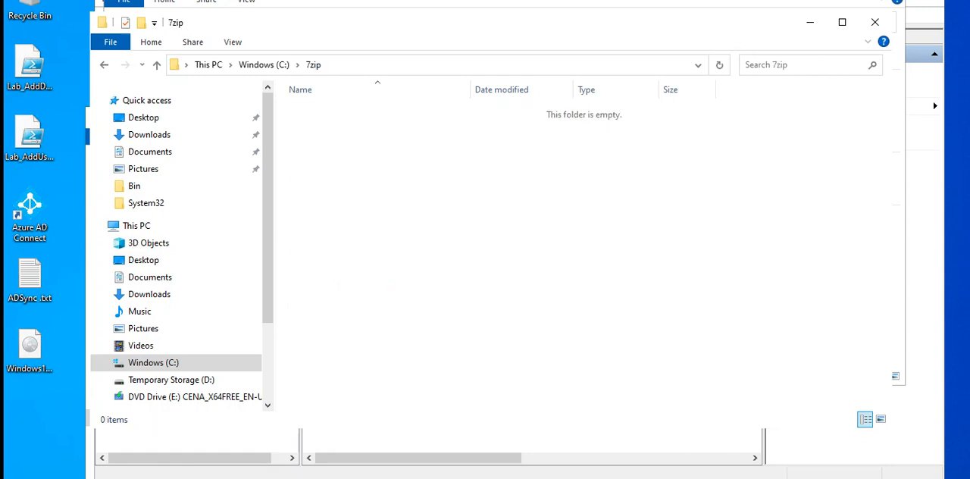
Copy 7z2301-x64.msi from the Downloads folder into the C:\7zip folder
left_click(316, 447)
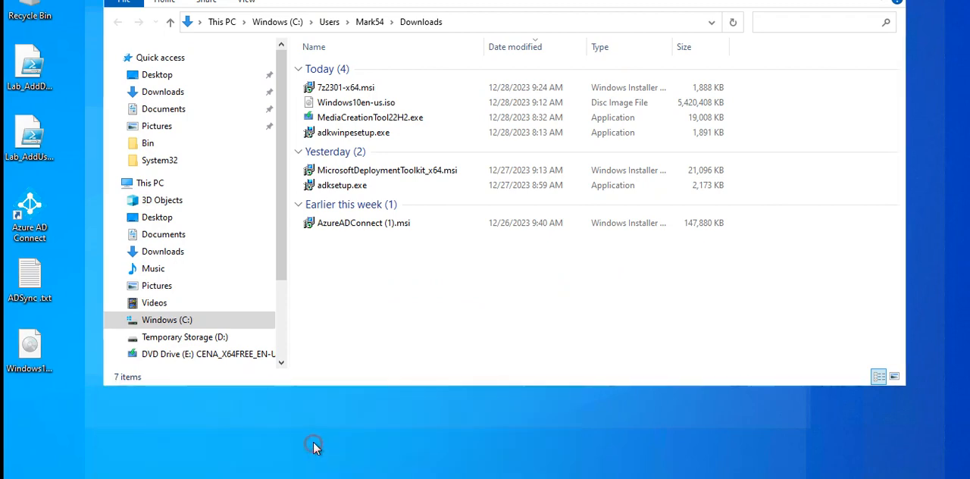
left_click(345, 90)
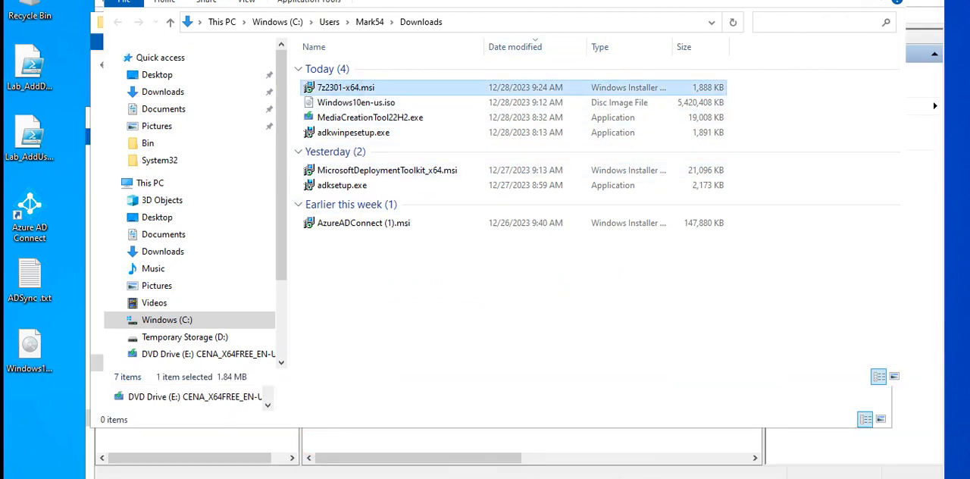
left_click(333, 478)
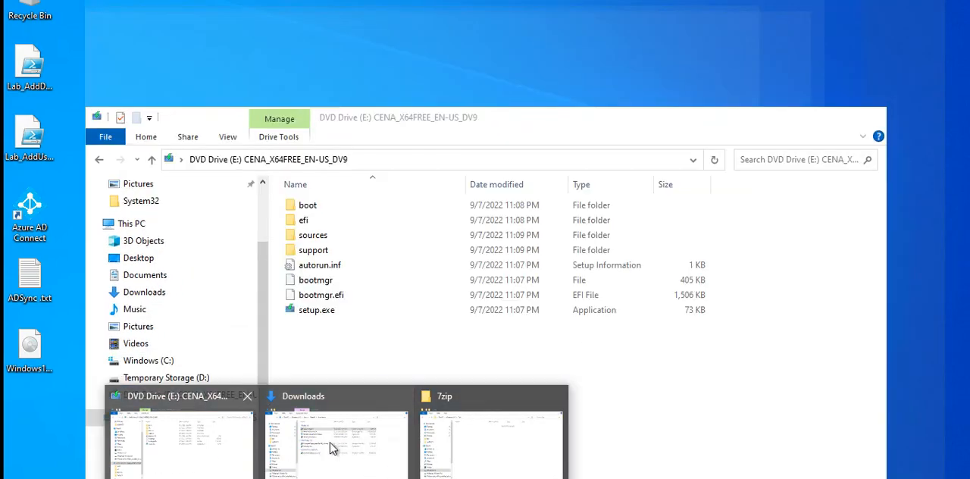
left_click(486, 452)
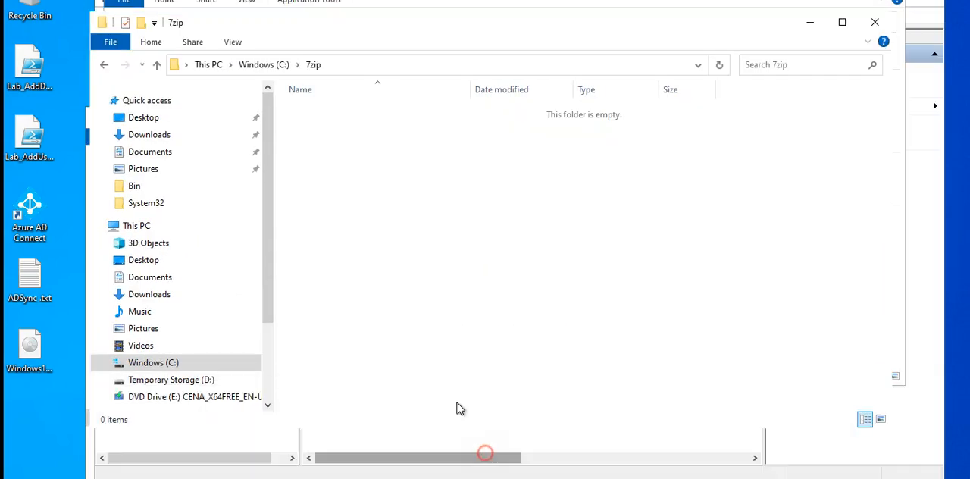
left_click(360, 213)
key("ctrl+v")
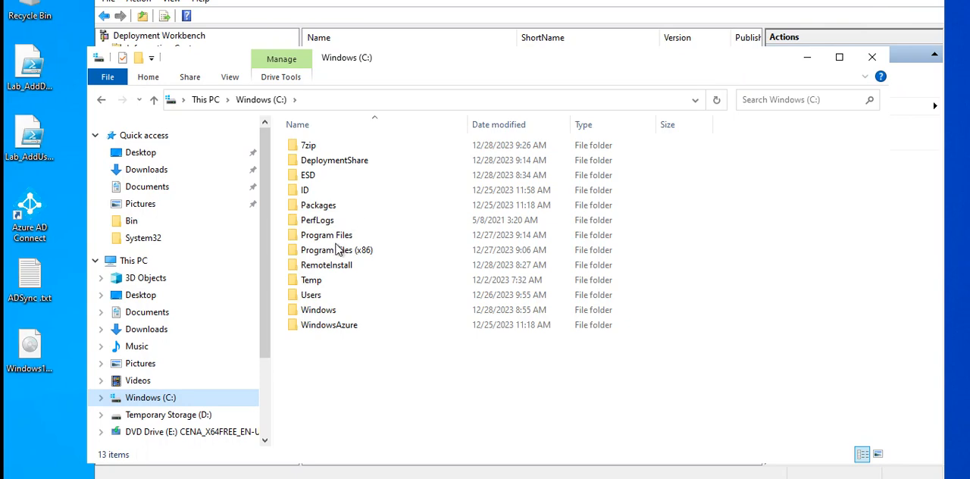
Check the contents of the C:\7zip folder, close the File Explorer window and bring the Deployment Workbench window fully into view
double_click(317, 150)
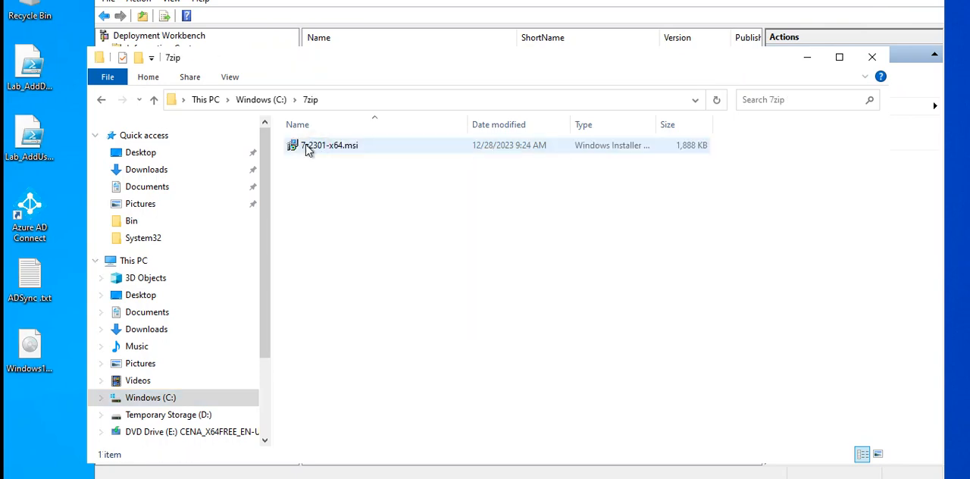
left_click(100, 103)
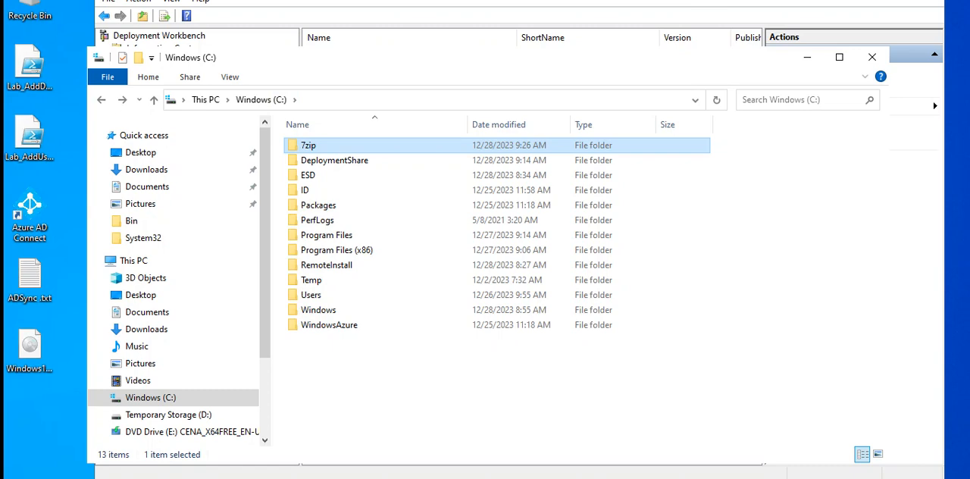
left_click_drag(415, 54, 382, 123)
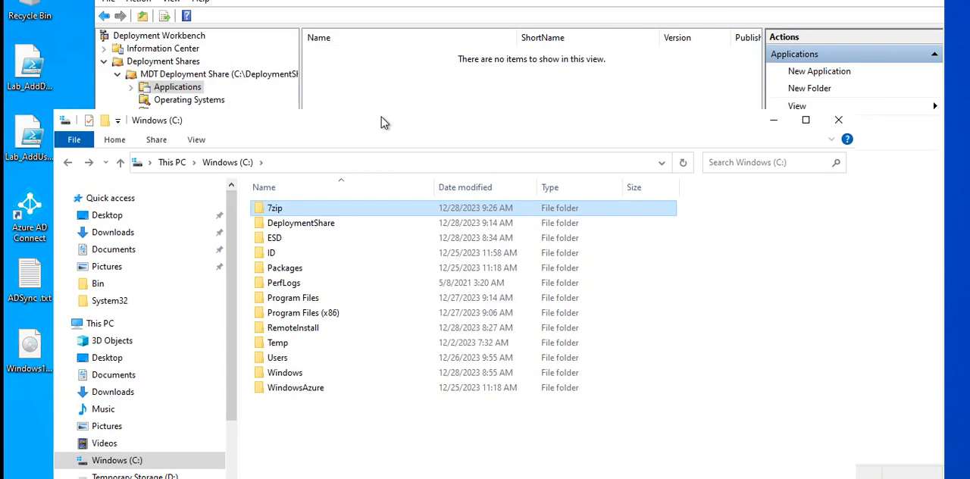
mouse_move(441, 478)
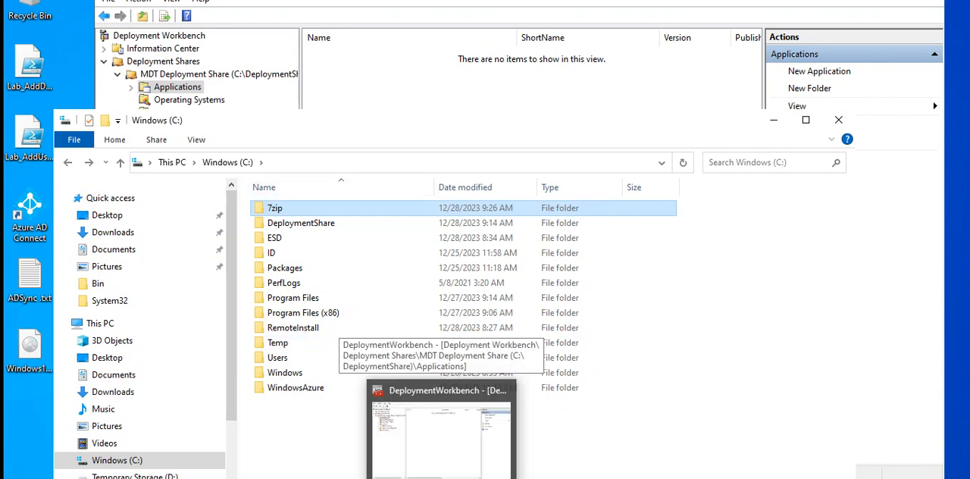
left_click(838, 120)
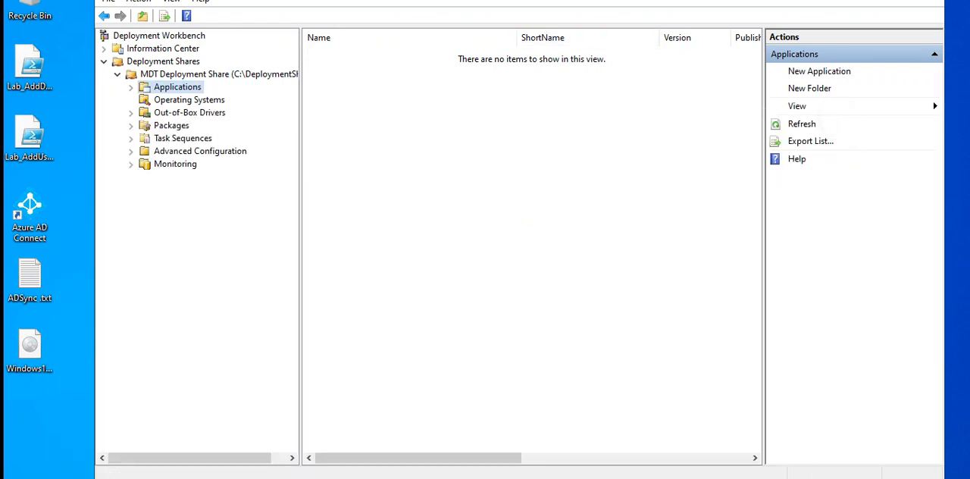
left_click_drag(664, 0, 658, 17)
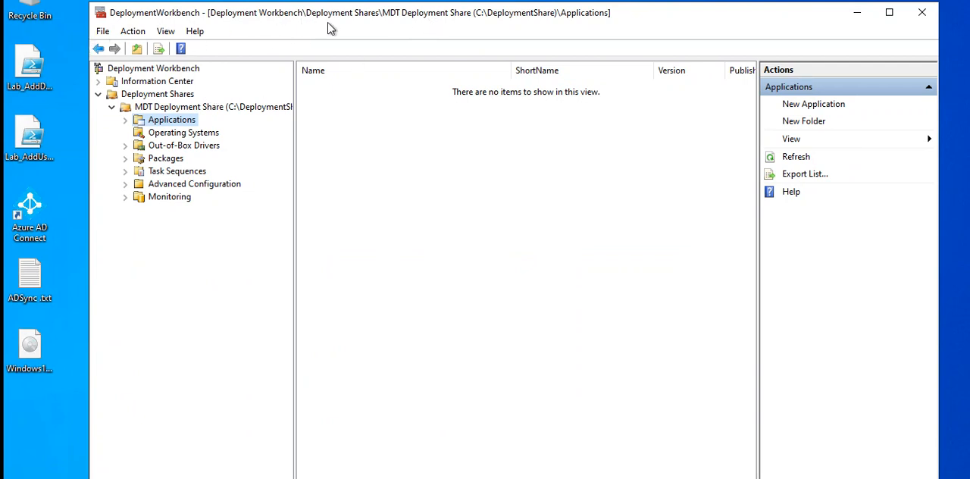
Review the Operating Systems and Applications folders of the MDT Deployment Share, ending on Applications
left_click(161, 133)
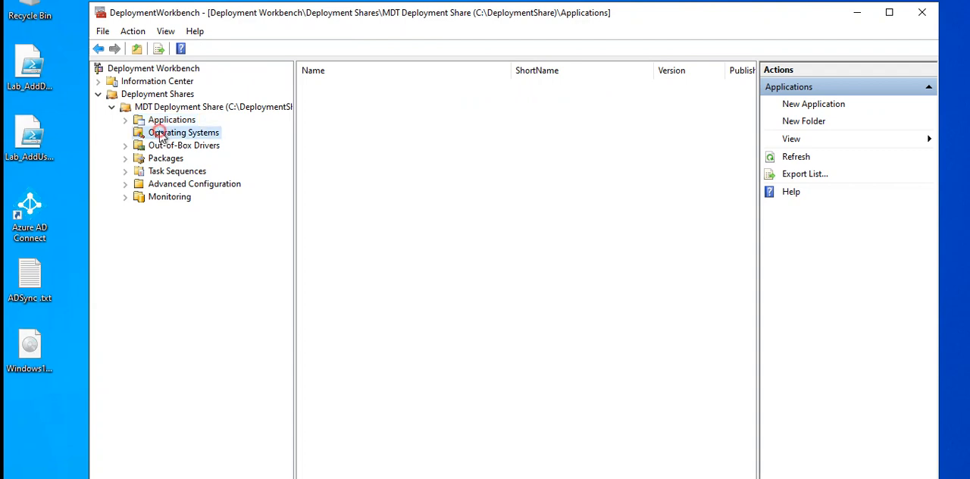
left_click(176, 121)
left_click(179, 134)
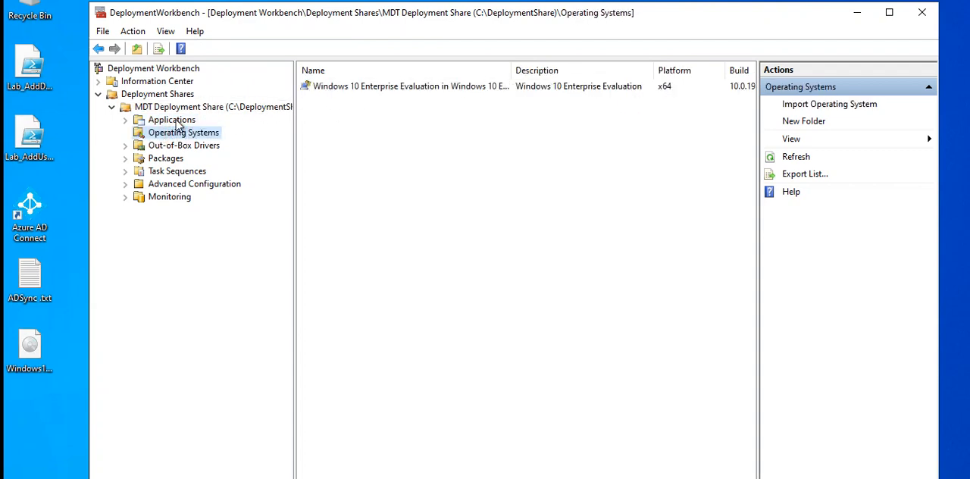
left_click(174, 120)
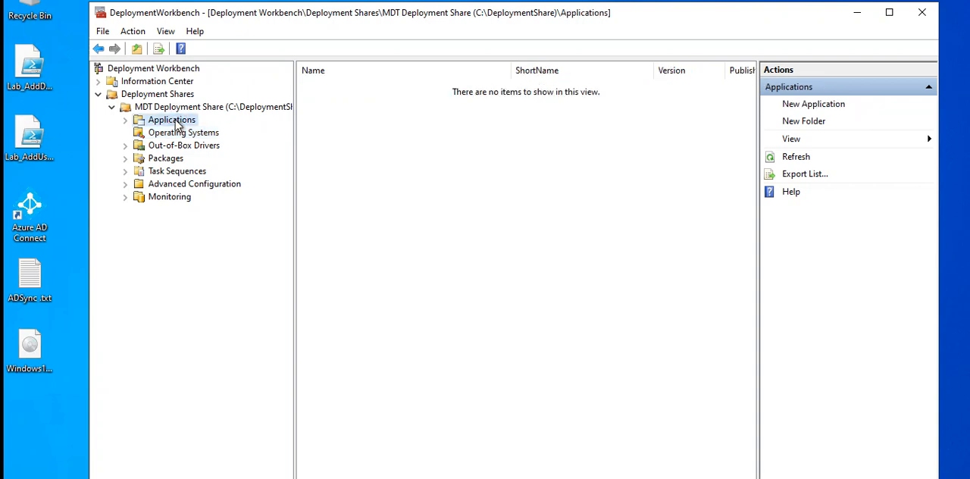
Start a new application with source files under Applications and set its application name to 7-Zip
right_click(177, 124)
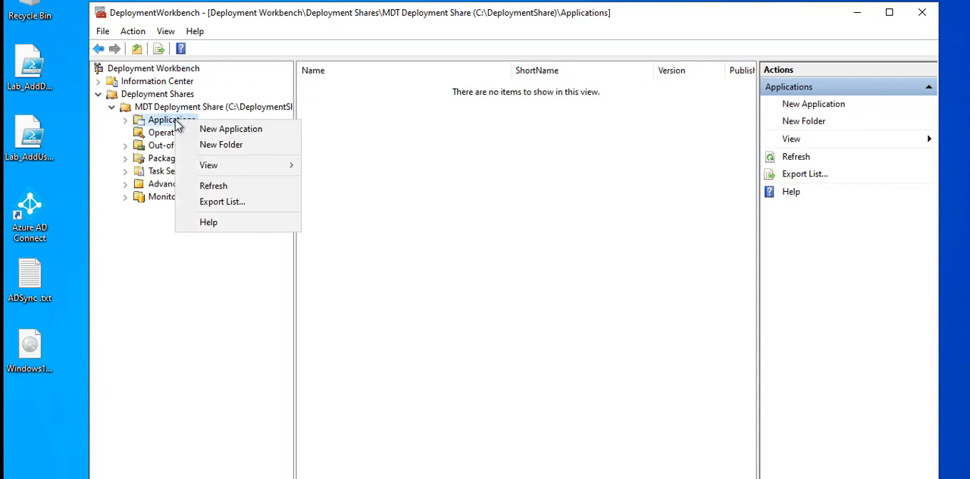
left_click(245, 130)
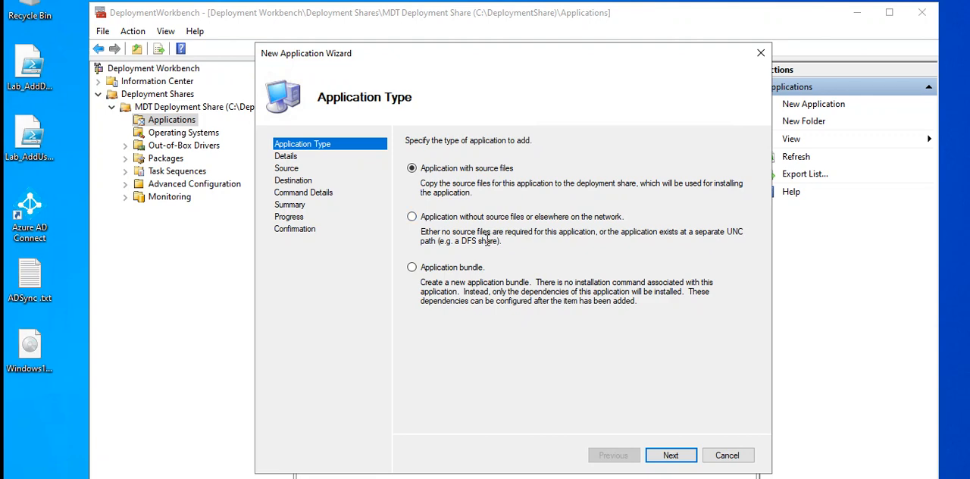
left_click(671, 457)
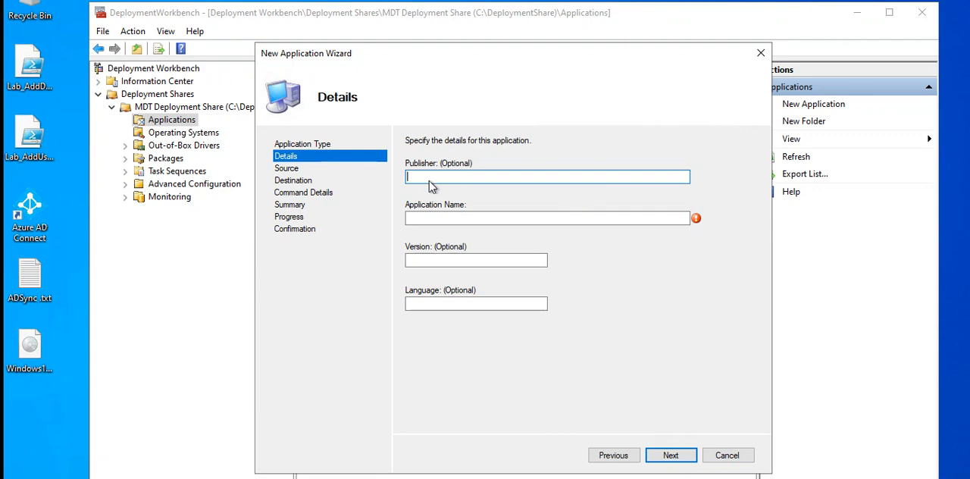
left_click(420, 219)
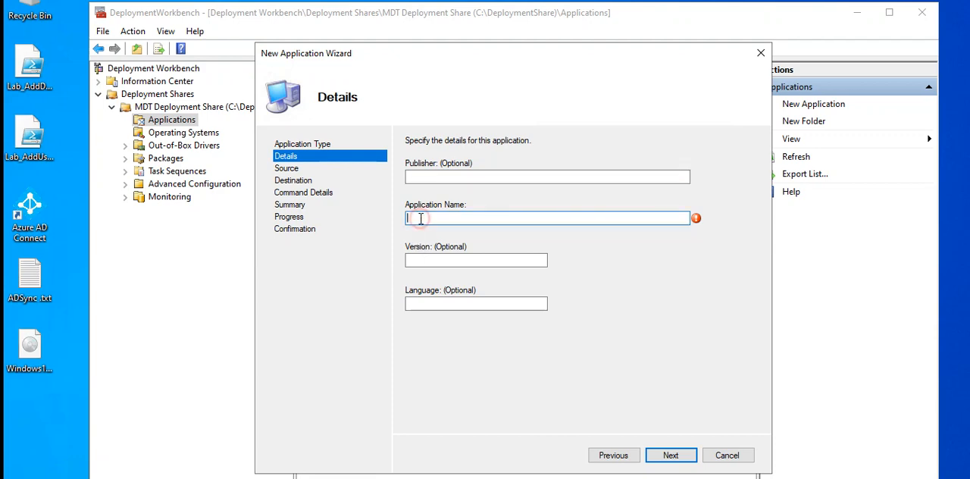
type("7-Zip")
left_click(671, 457)
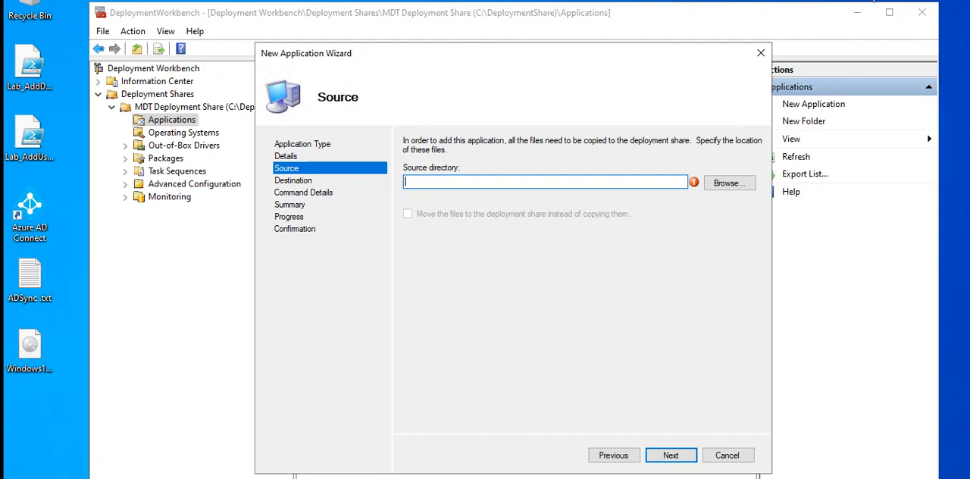
Set the application's source directory to C:\7zip and accept 7-Zip as the destination directory name
left_click(726, 186)
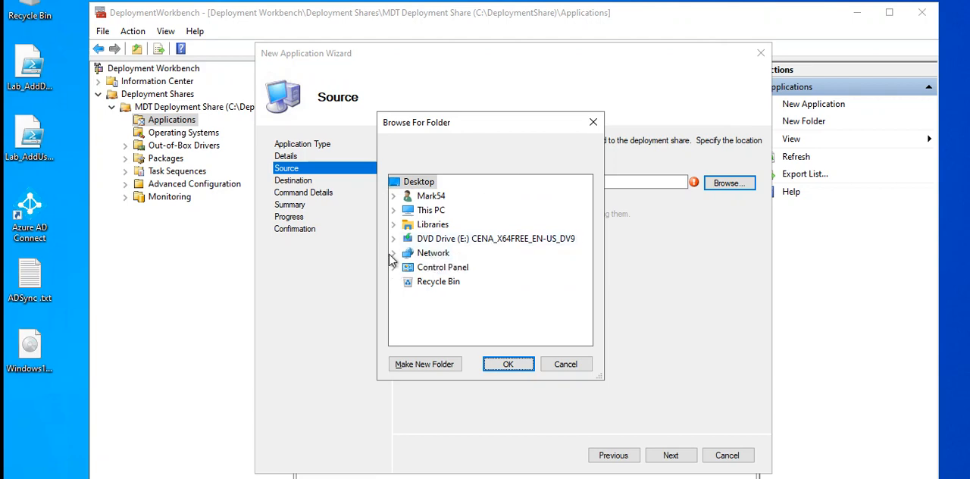
left_click(394, 210)
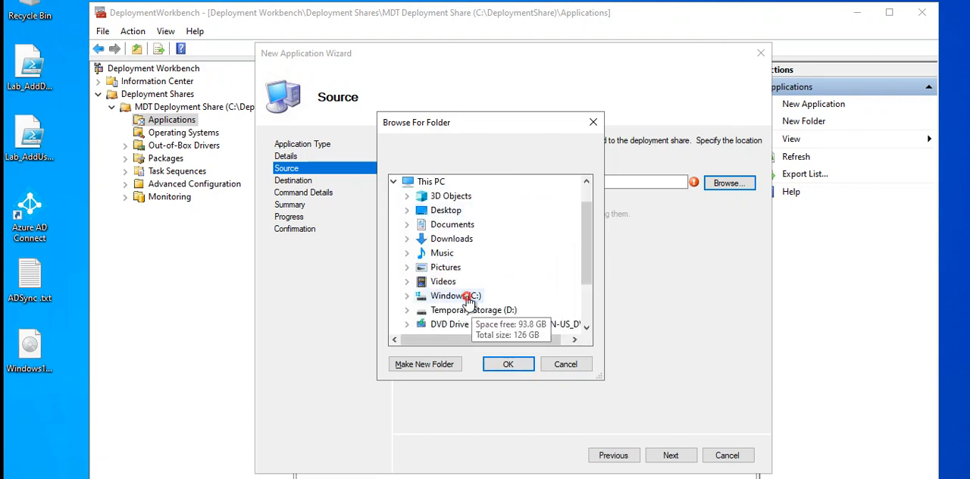
left_click(407, 295)
scroll(525, 263, "down", 2)
scroll(525, 263, "up", 2)
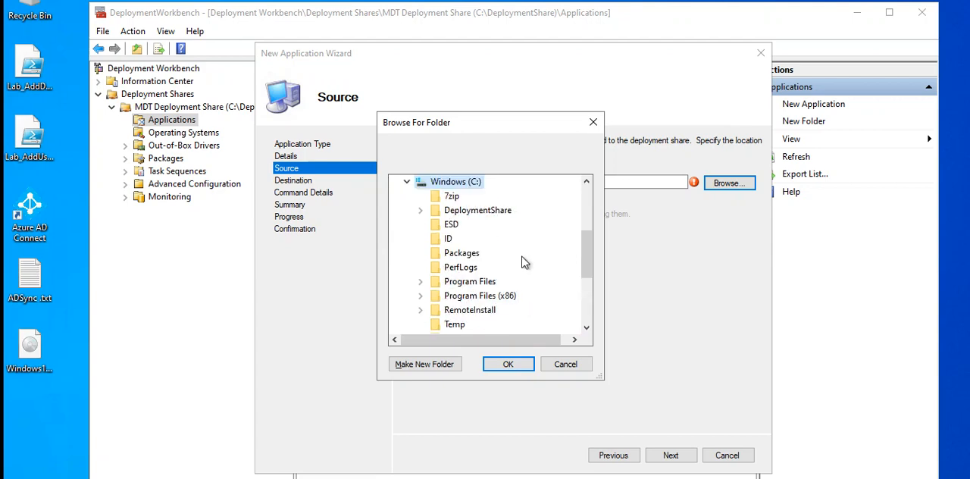
left_click(452, 197)
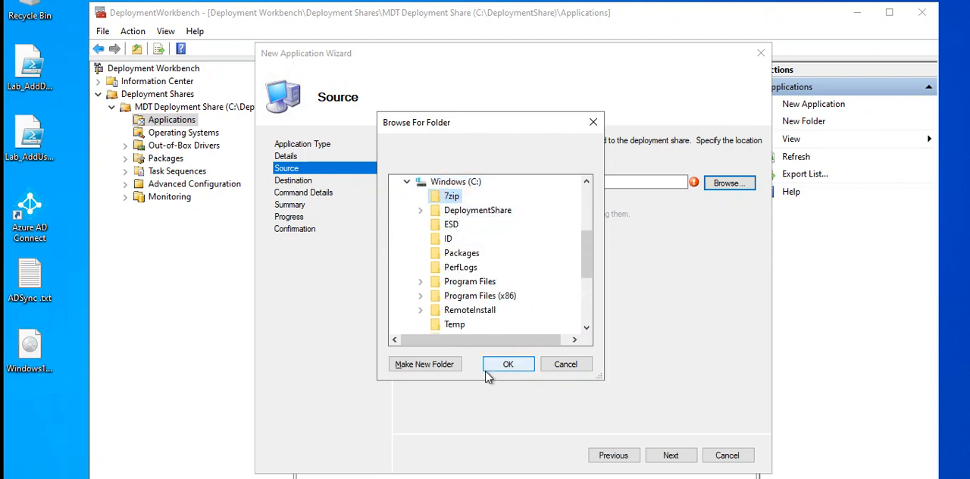
left_click(506, 365)
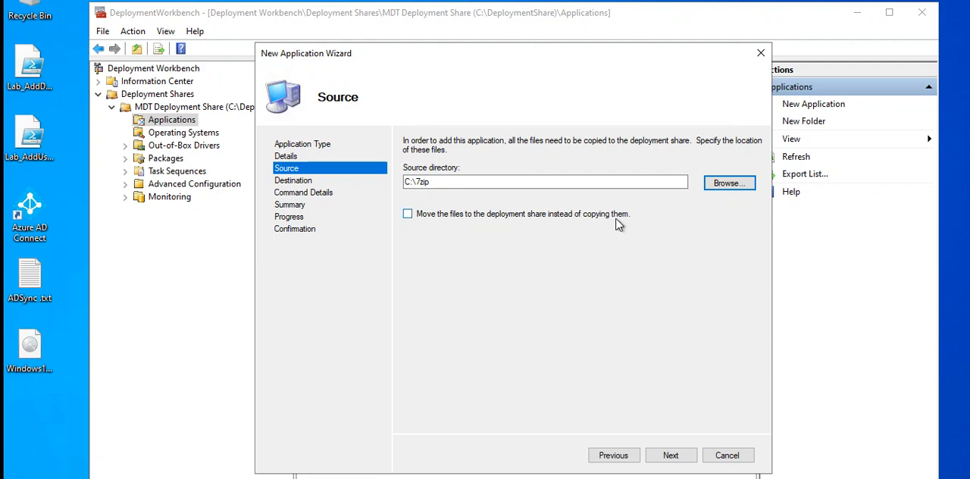
left_click(669, 455)
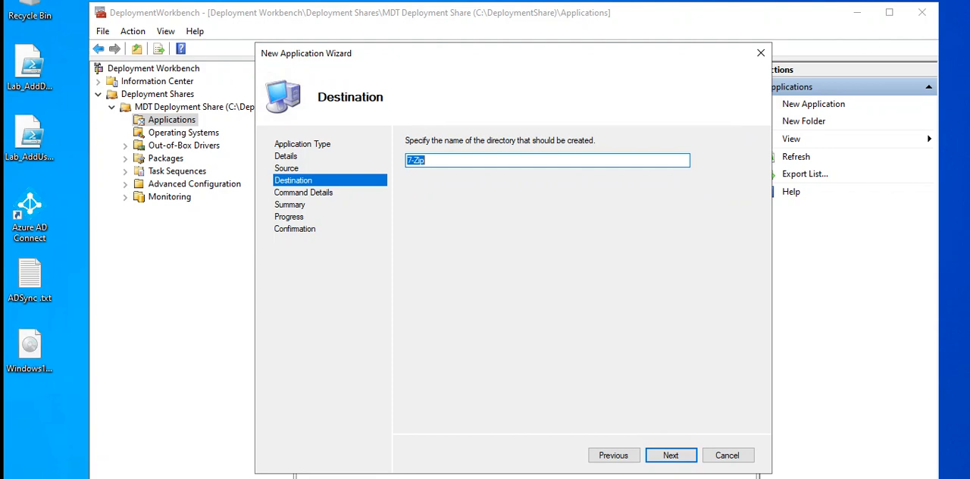
left_click(672, 457)
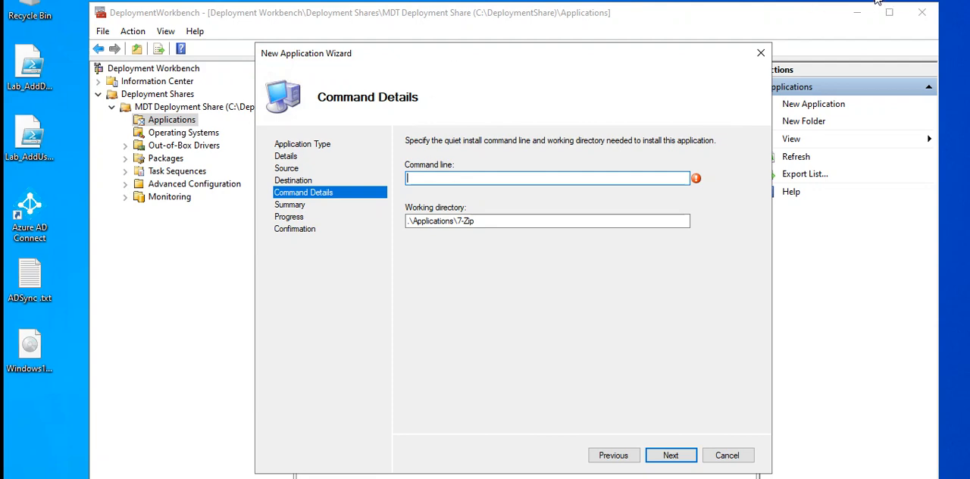
Begin the quiet install command line with msiexec.exe /i and copy the installer's base name, 7z2301-x64, from the C:\7zip folder
type("msiexec.exe")
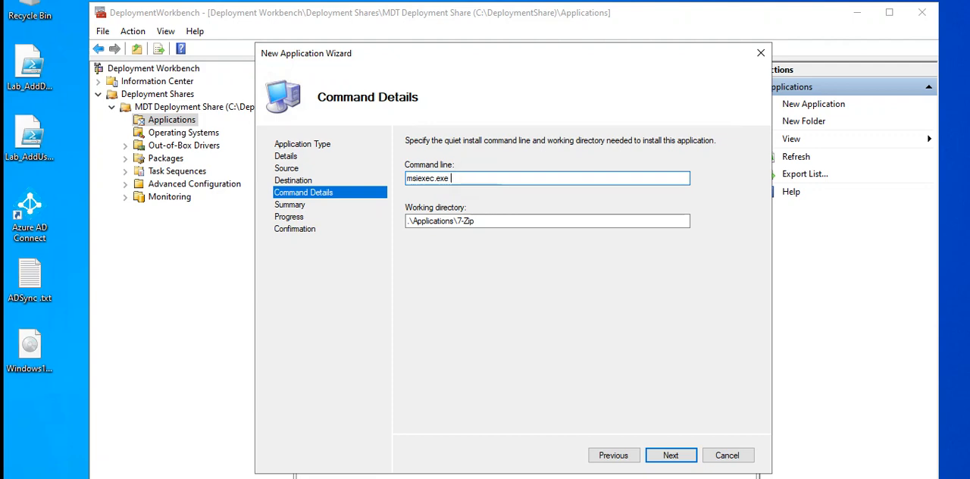
type("/i")
key("super+e")
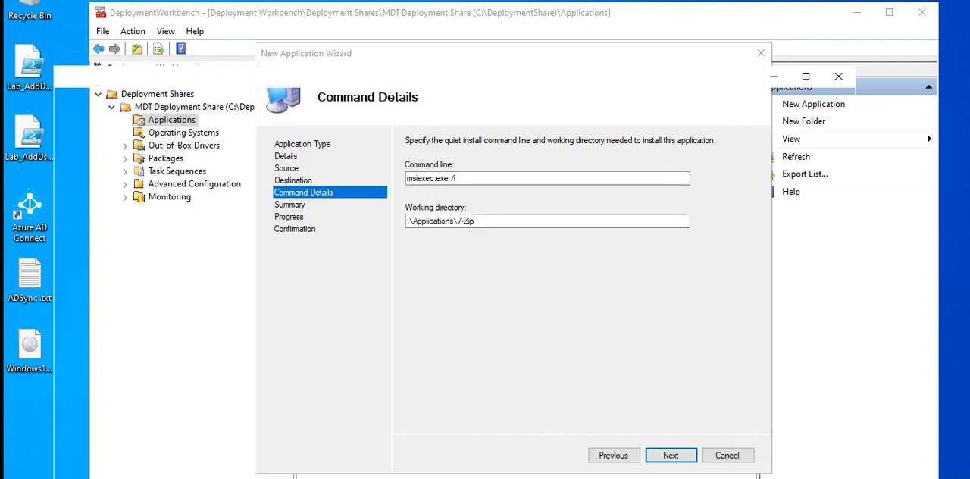
scroll(135, 362, "down", 1)
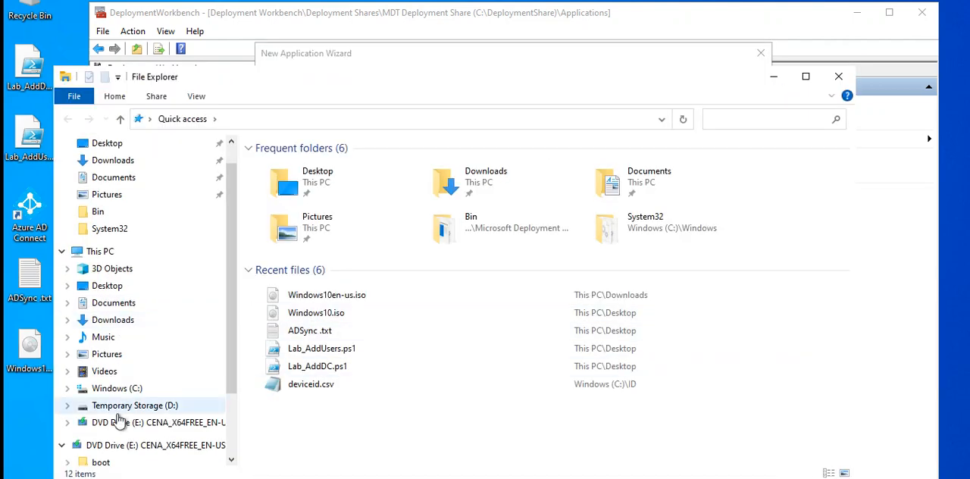
left_click(130, 389)
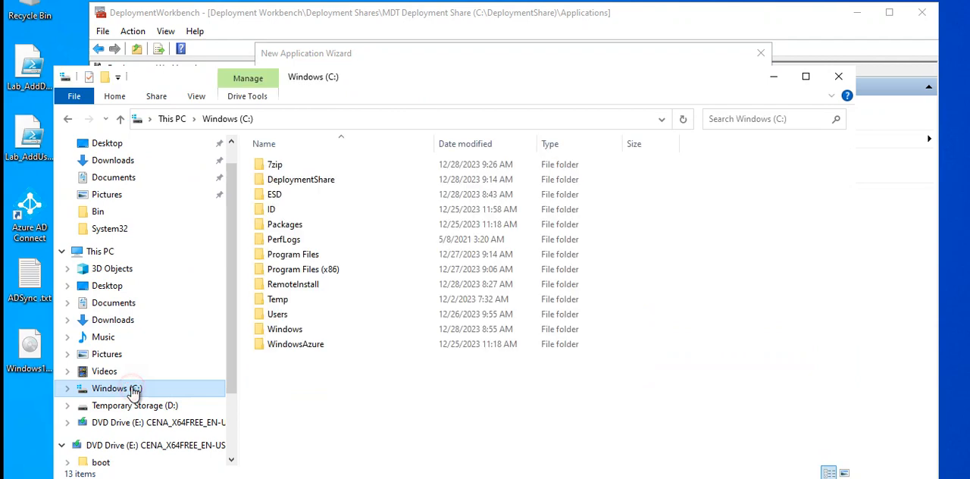
double_click(275, 165)
right_click(295, 167)
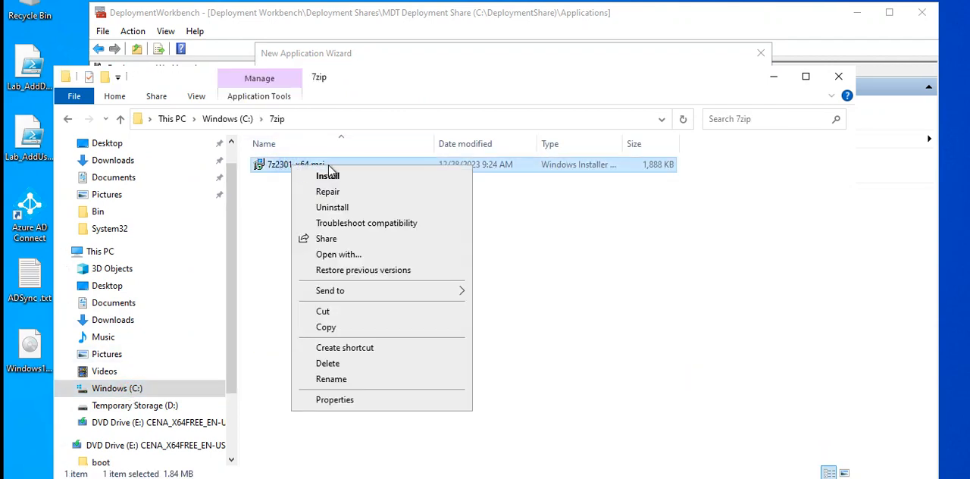
left_click(332, 379)
key("ctrl+c")
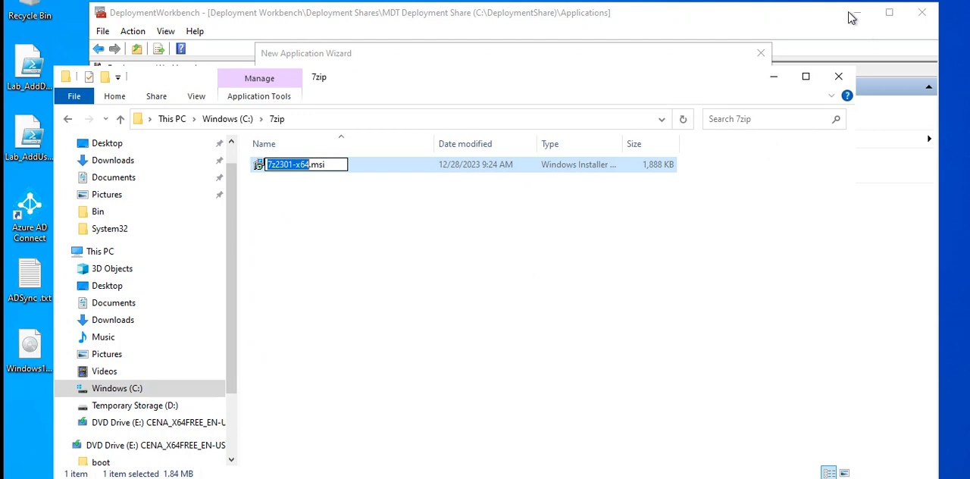
key("Escape")
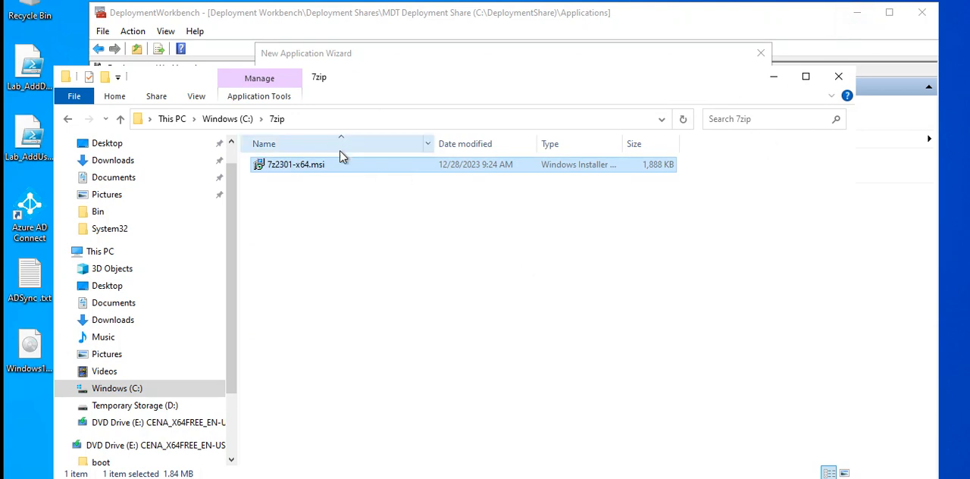
Return to the New Application Wizard and complete the command line as msiexec.exe /i 7z2301-x64.msi /q
left_click(860, 20)
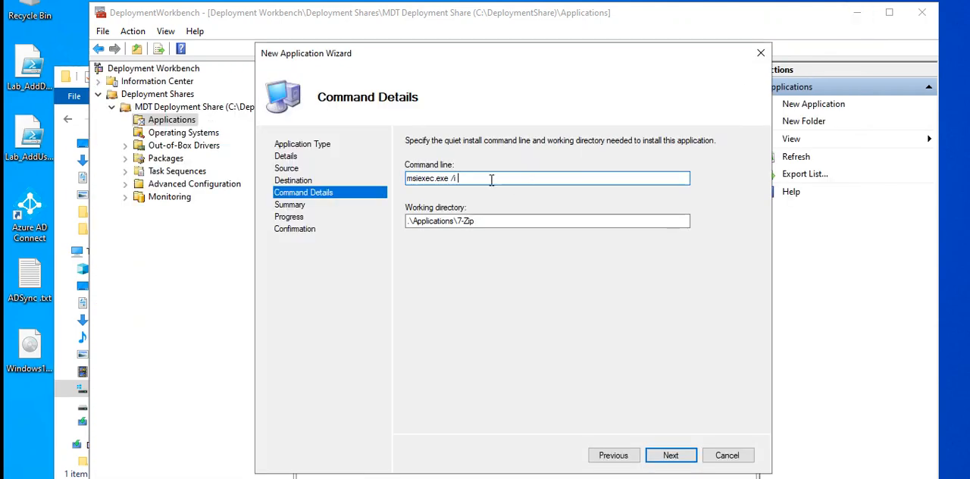
key("ctrl+v")
key("BackSpace")
type(".msi /q")
left_click(542, 178)
Accept the summary, finish importing the 7-Zip application and open the deployment share's Task Sequences folder
left_click(683, 457)
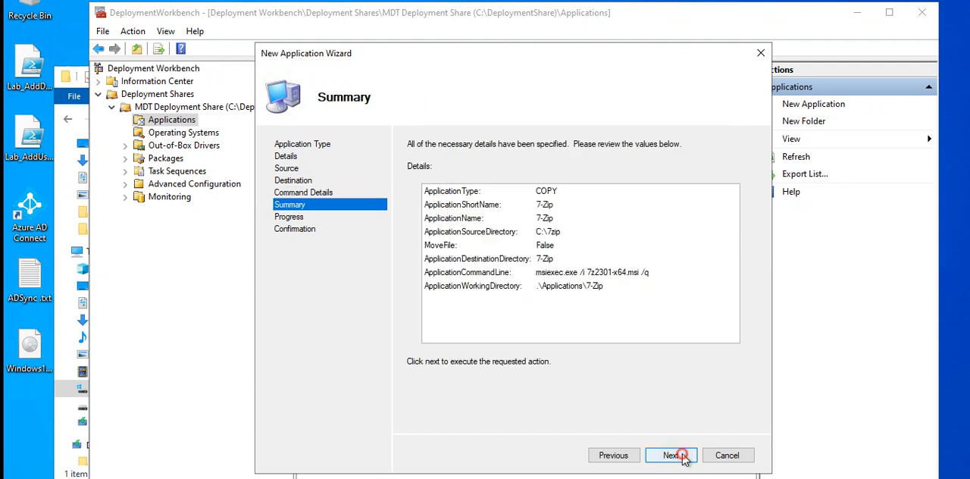
left_click(682, 457)
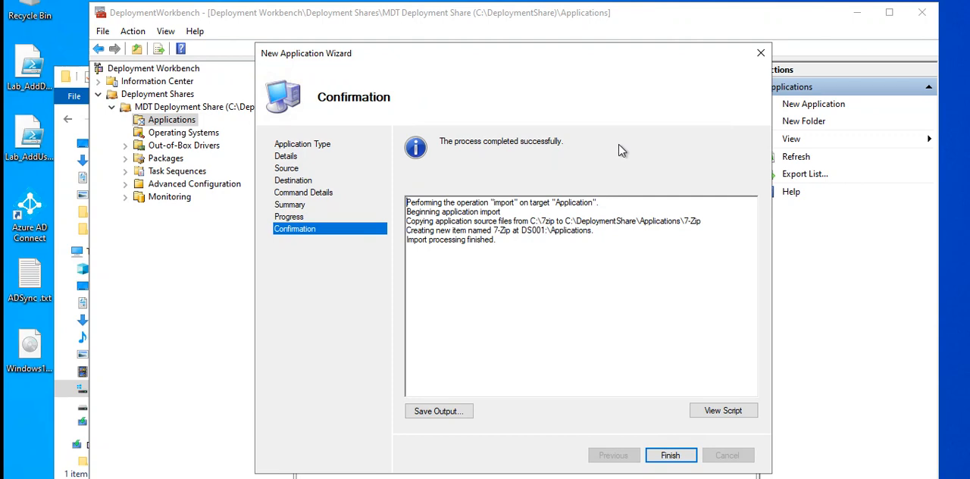
left_click(671, 458)
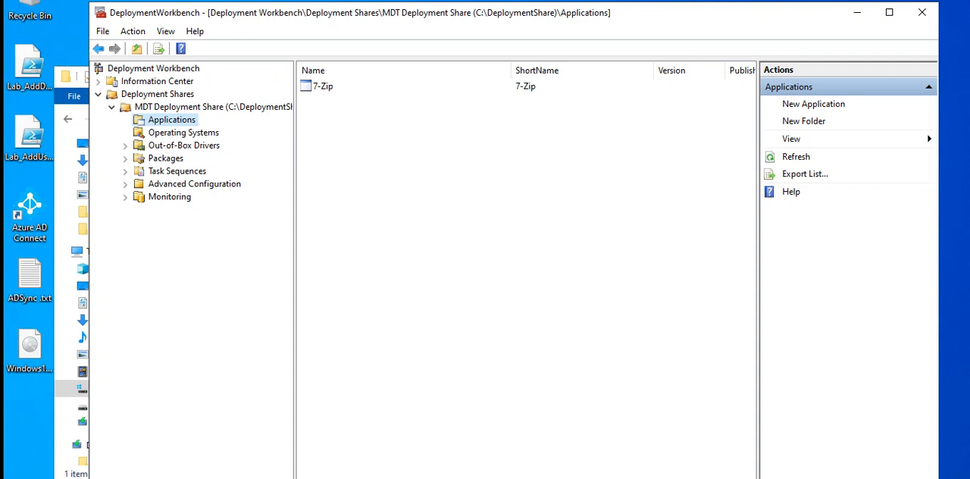
left_click(171, 173)
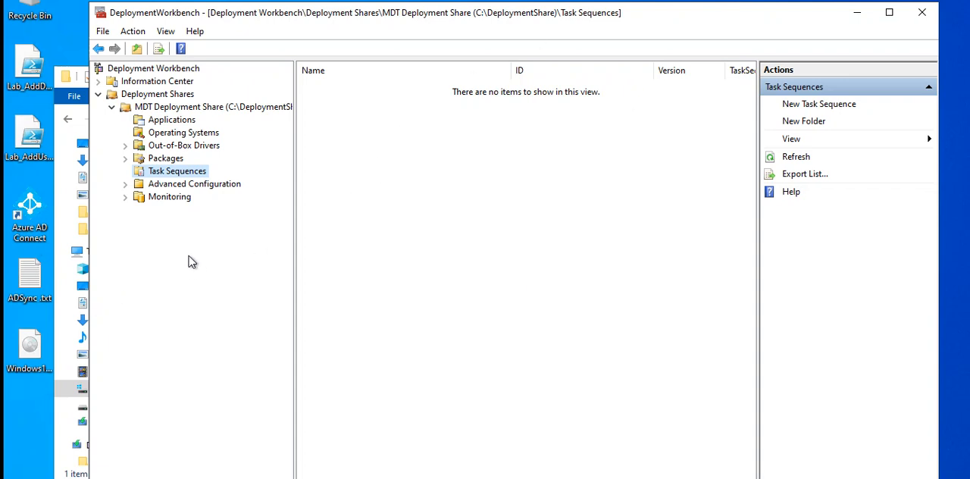
Start a new task sequence in the Task Sequences folder and enter Windows10Task as its ID
right_click(174, 176)
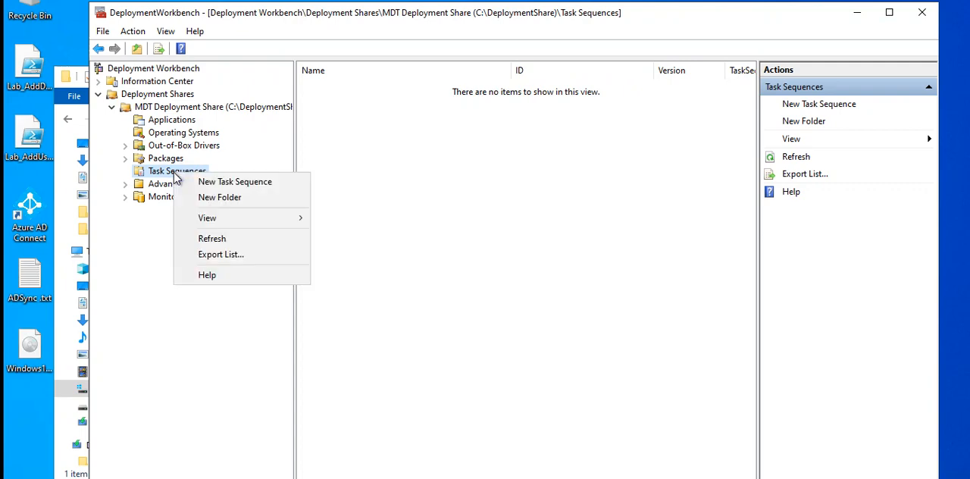
left_click(248, 183)
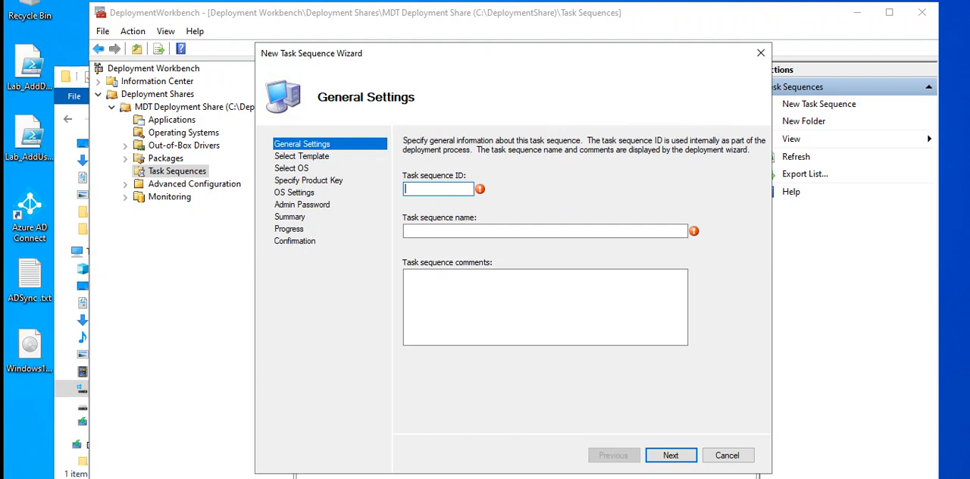
left_click(437, 188)
type("Windows10 Task")
key("BackSpace")
key("BackSpace")
key("BackSpace")
key("BackSpace")
key("BackSpace")
type("Tas")
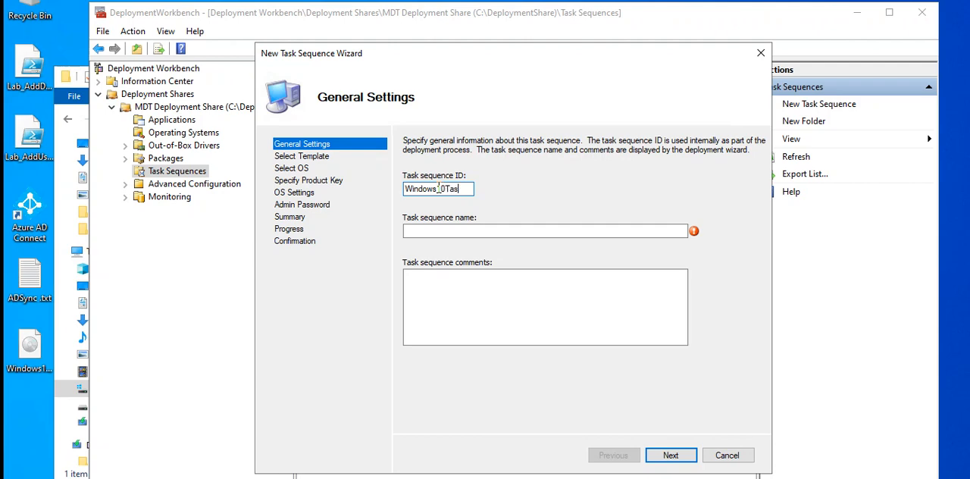
type("k")
Name the task sequence Windows 10 Deployment, correcting the spelling of Windows
left_click(470, 230)
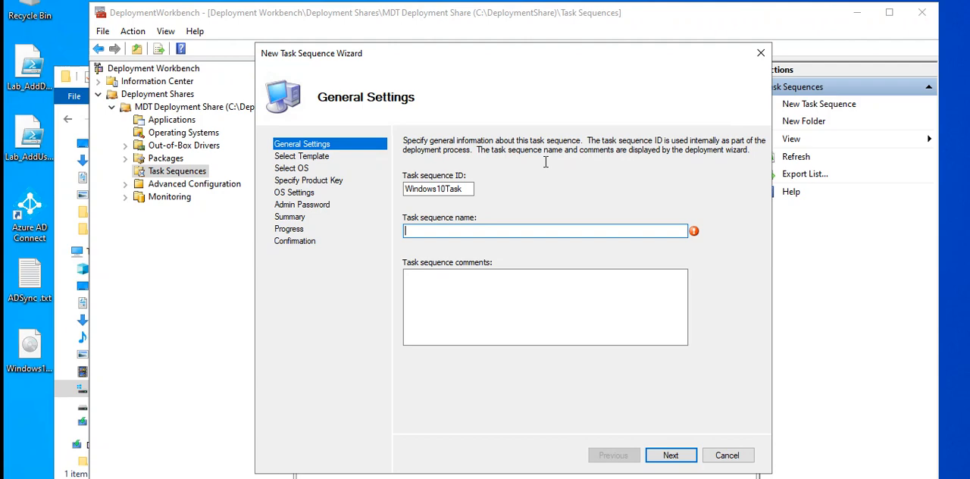
type("W")
key("BackSpace")
type("Windoes 10 Deplo")
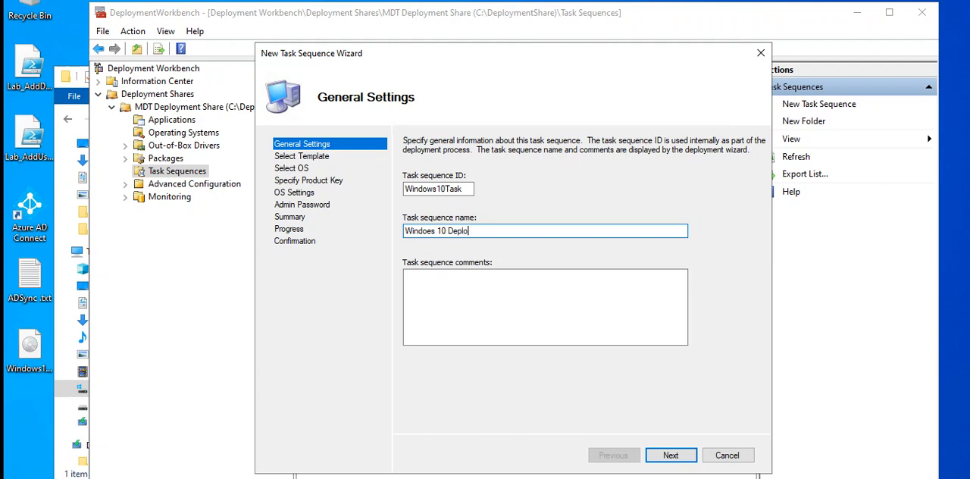
type("yment")
left_click_drag(436, 231, 424, 231)
key("BackSpace")
type("w")
key("BackSpace")
type("ows")
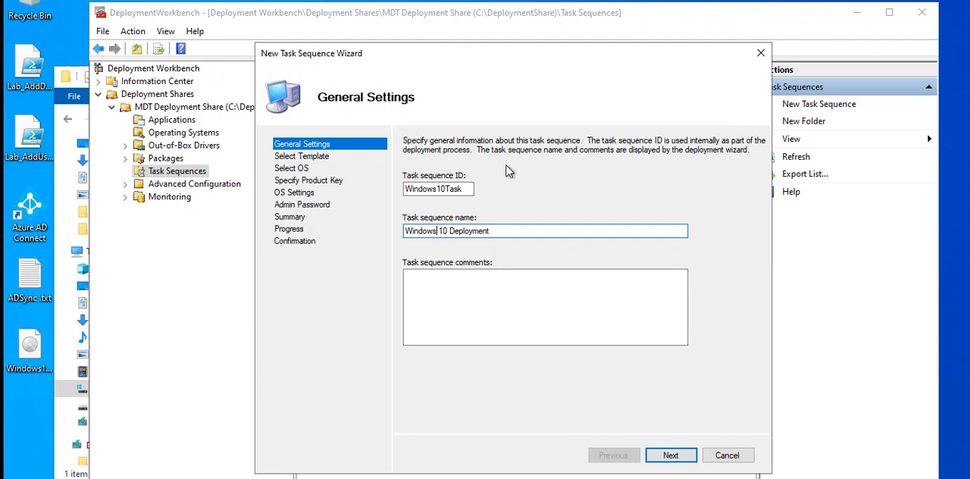
Change the task sequence ID to Windows10-Task and continue to the template selection
key("shift+Tab")
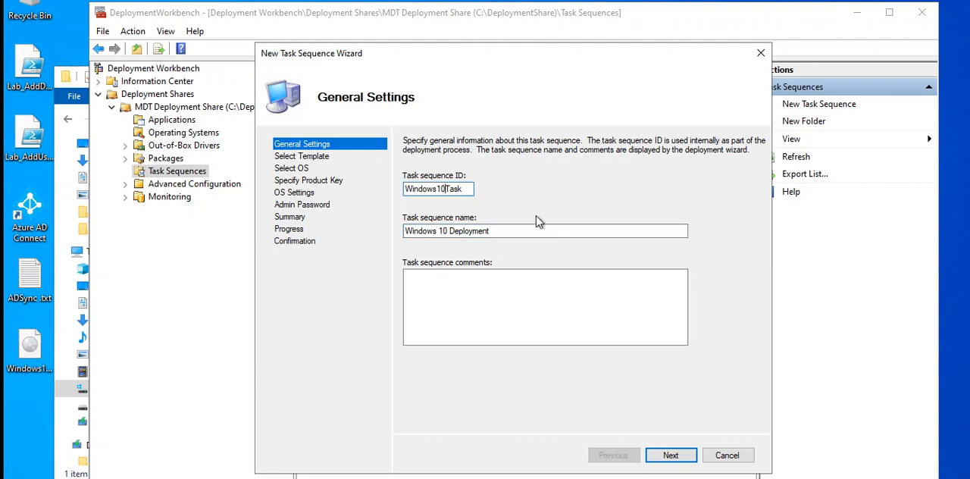
left_click(445, 188)
type("-")
left_click(516, 231)
left_click(670, 456)
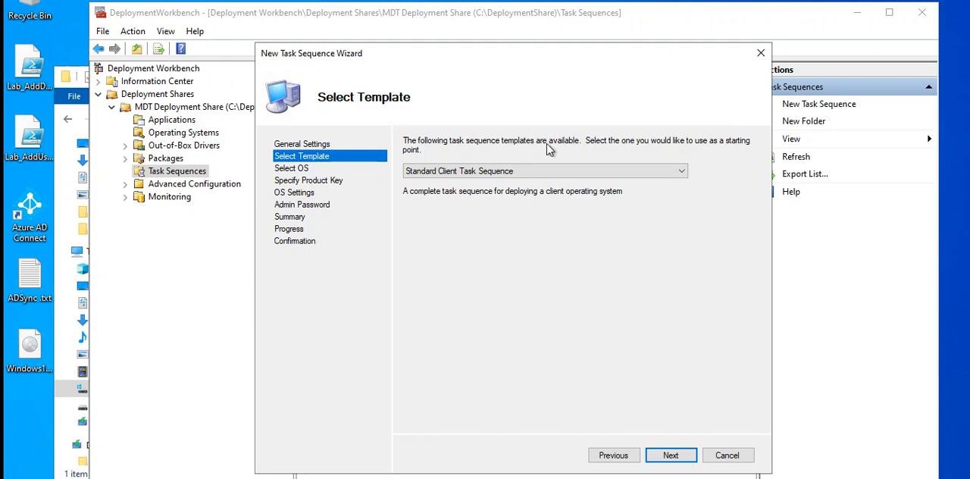
Choose Standard Client Task Sequence as the template and continue to the operating system selection
left_click(683, 174)
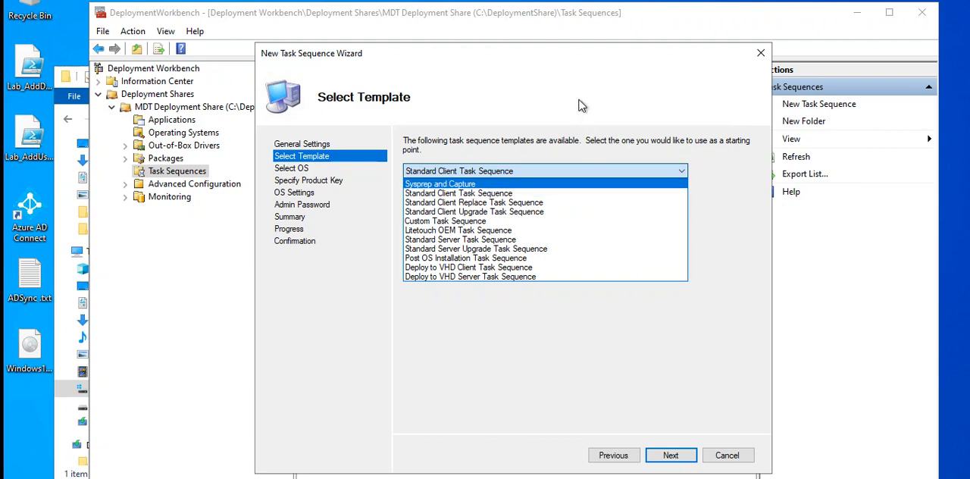
left_click(532, 195)
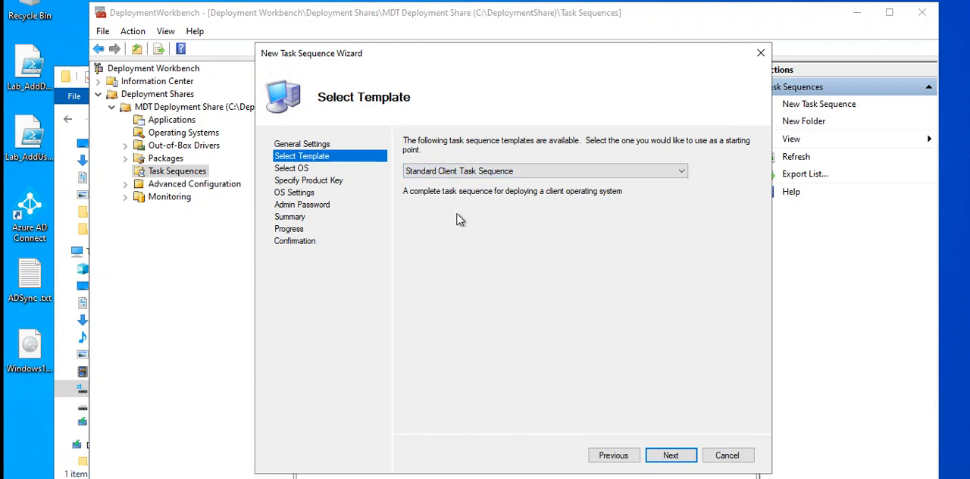
left_click(672, 456)
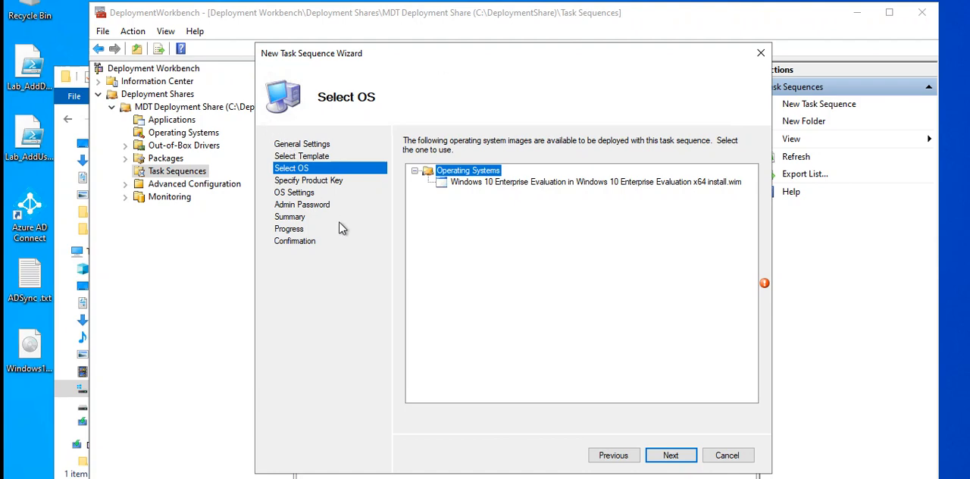
Select the Windows 10 Enterprise Evaluation x64 install.wim image and proceed without specifying a product key
left_click(511, 186)
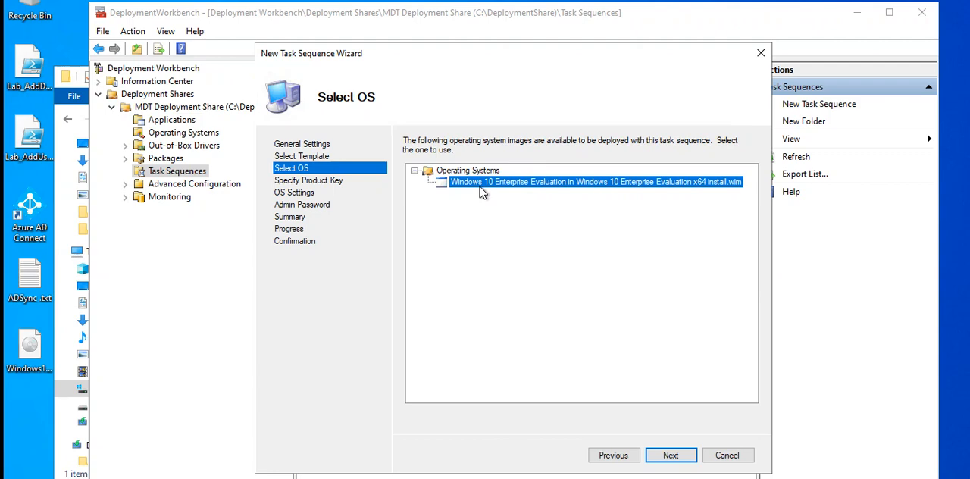
left_click(671, 457)
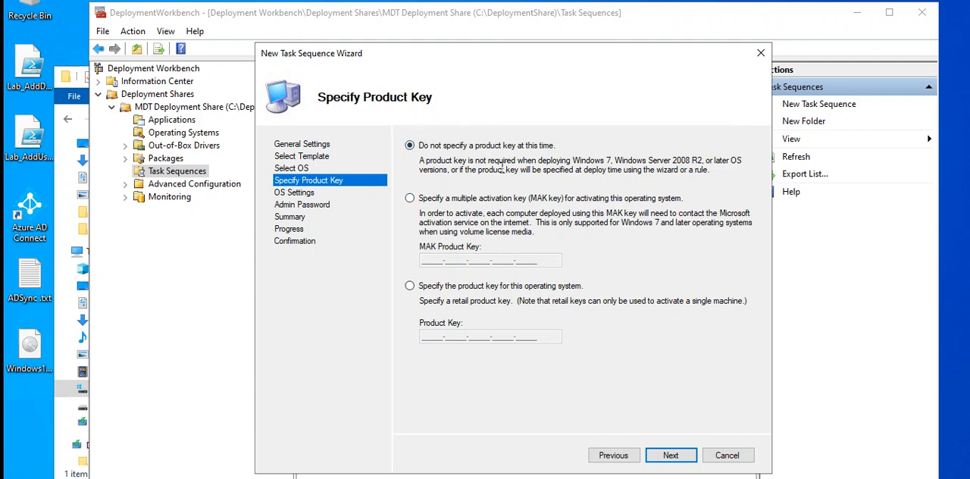
left_click(671, 460)
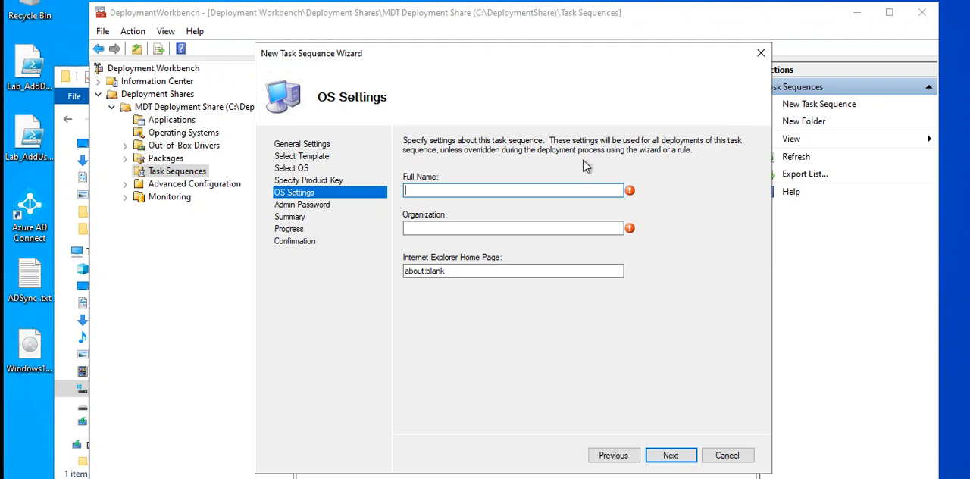
Set the OS settings' full name to Windows user and the organization to Alphaskytek
left_click(491, 194)
type("Windows user")
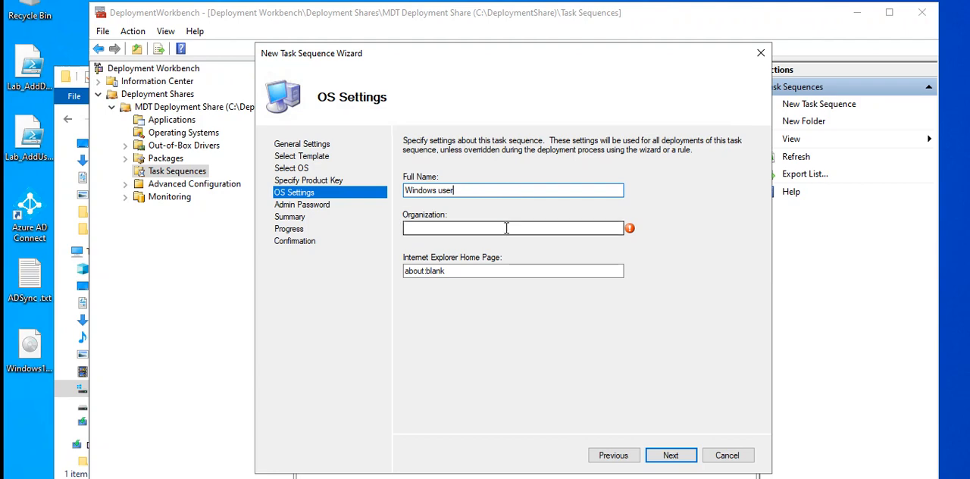
left_click(507, 227)
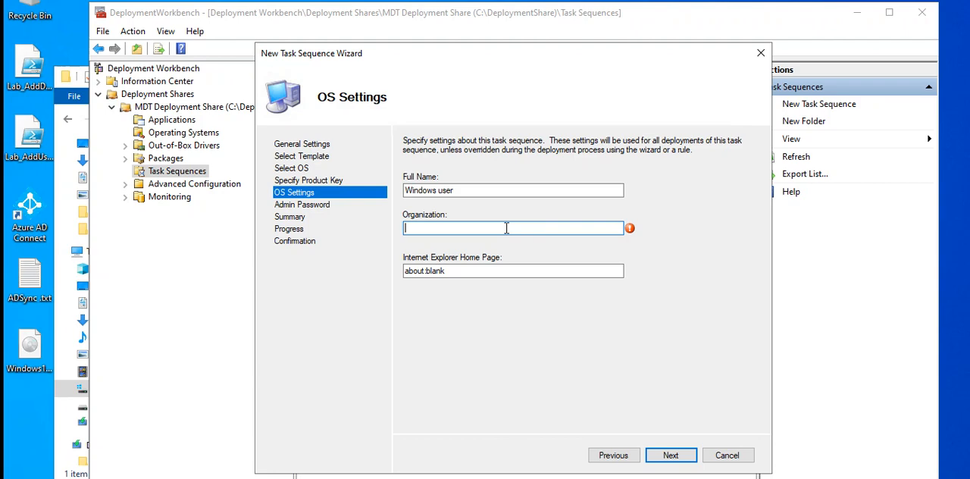
type("Alphaskytek")
Replace the Internet Explorer home page with the copied organization name plus .com, giving Alphaskytek.com
double_click(479, 228)
key("ctrl+c")
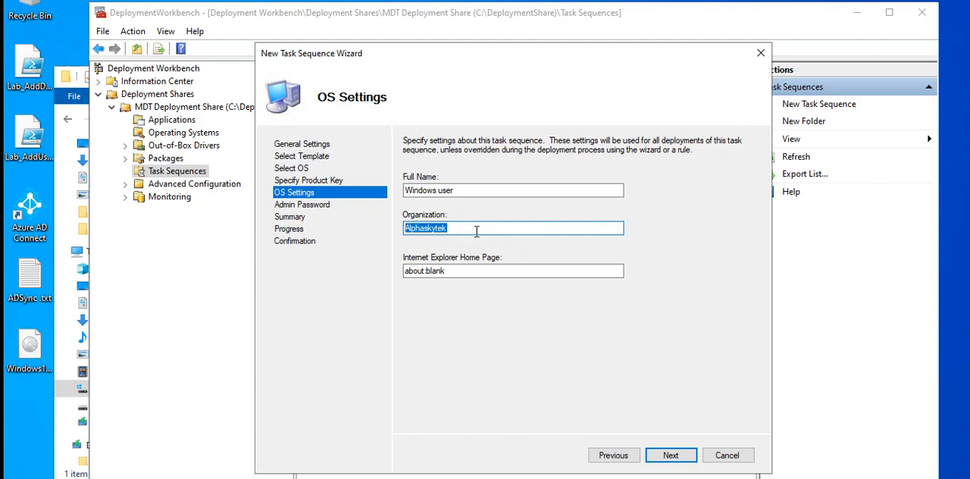
left_click(450, 271)
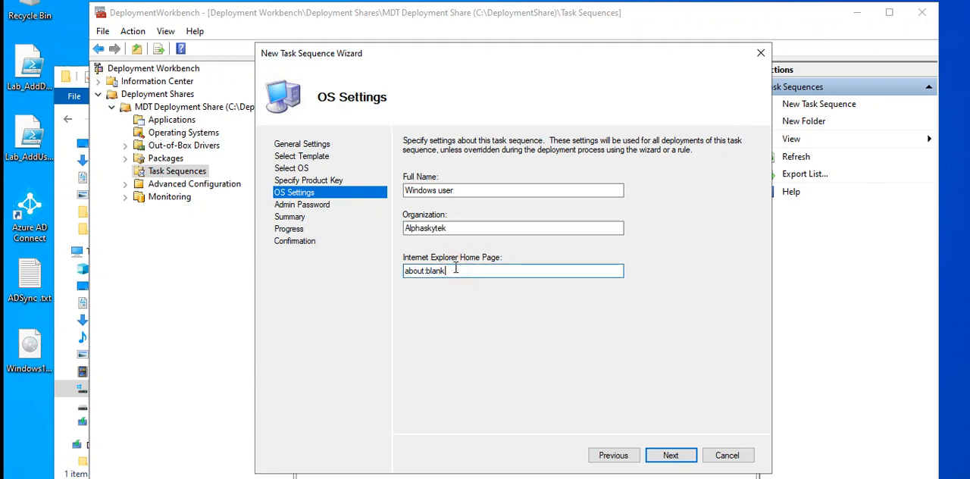
left_click_drag(456, 268, 350, 271)
key("ctrl+v")
type(".co")
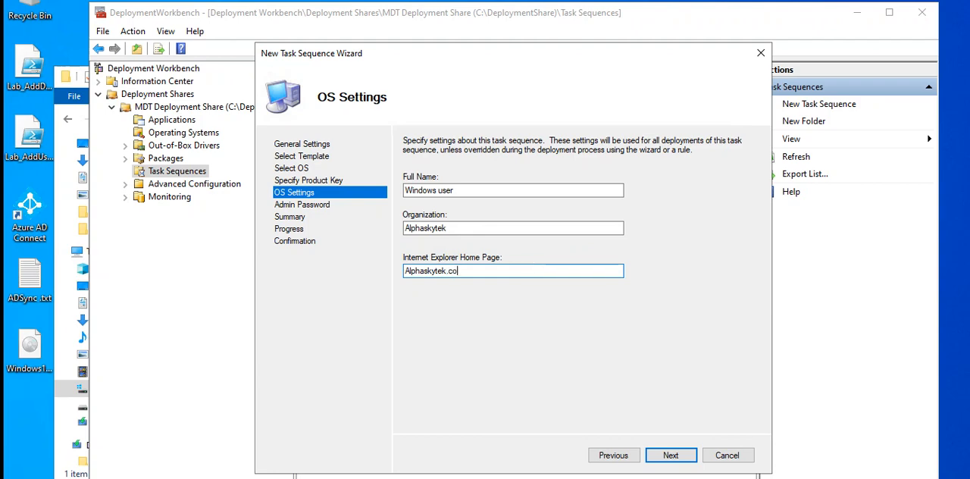
type("m")
type("a")
key("BackSpace")
left_click(468, 276)
left_click(408, 271)
type("l")
key("BackSpace")
type("http:")
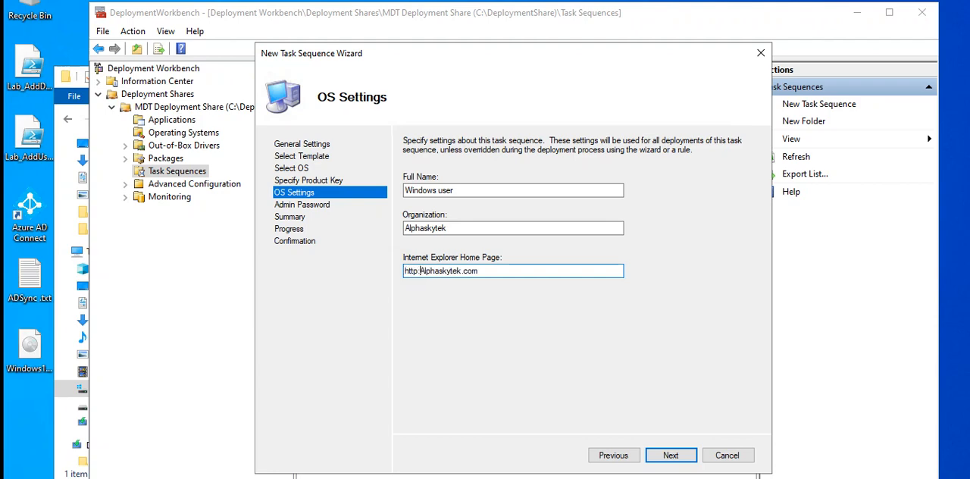
type("//")
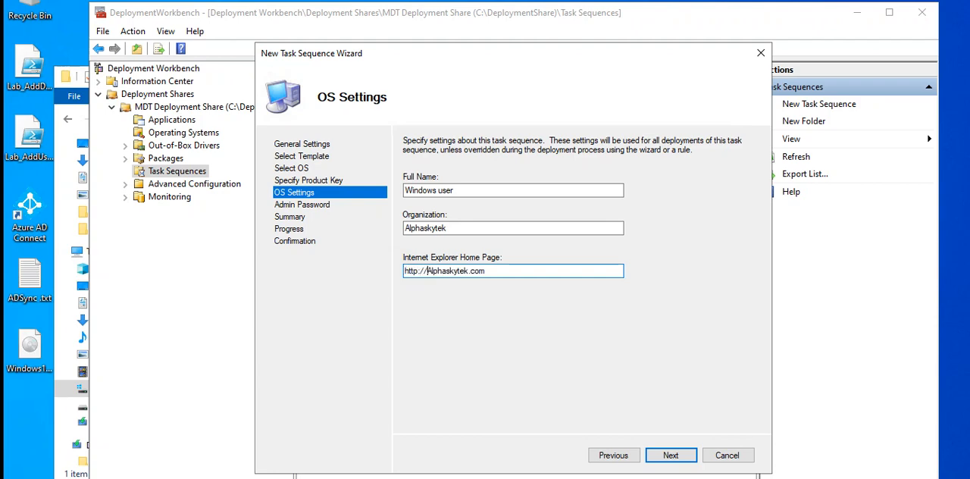
left_click(511, 274)
left_click(667, 457)
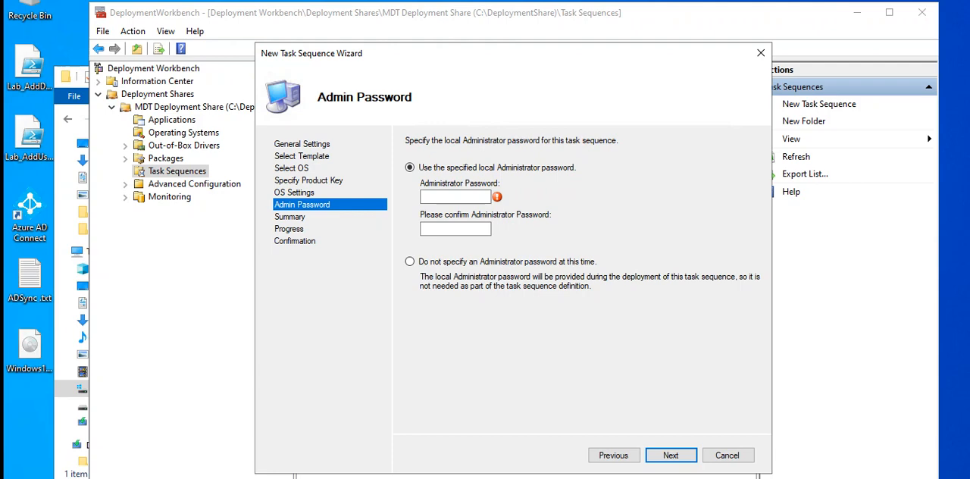
Enter and confirm the local Administrator password for the task sequence and continue to the summary
left_click(448, 197)
type("P")
key("BackSpace")
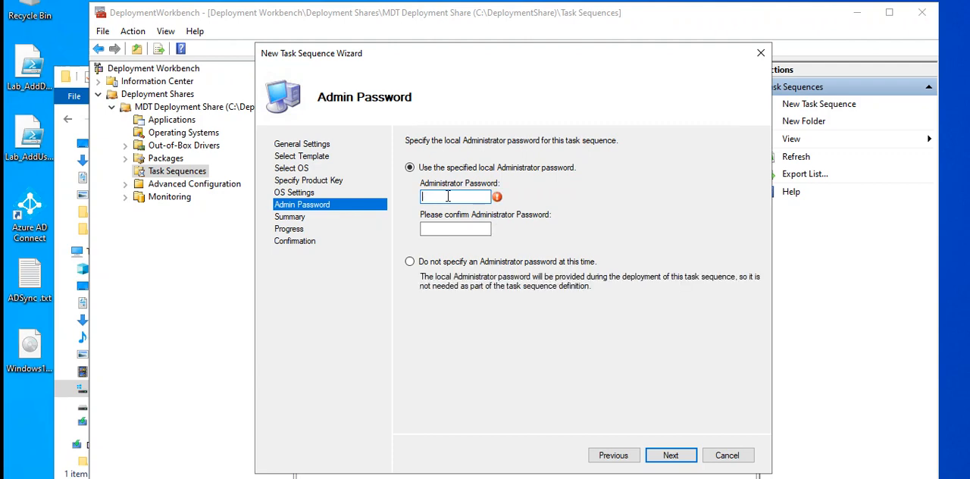
type("P@ssw")
type("0rd1")
type("****")
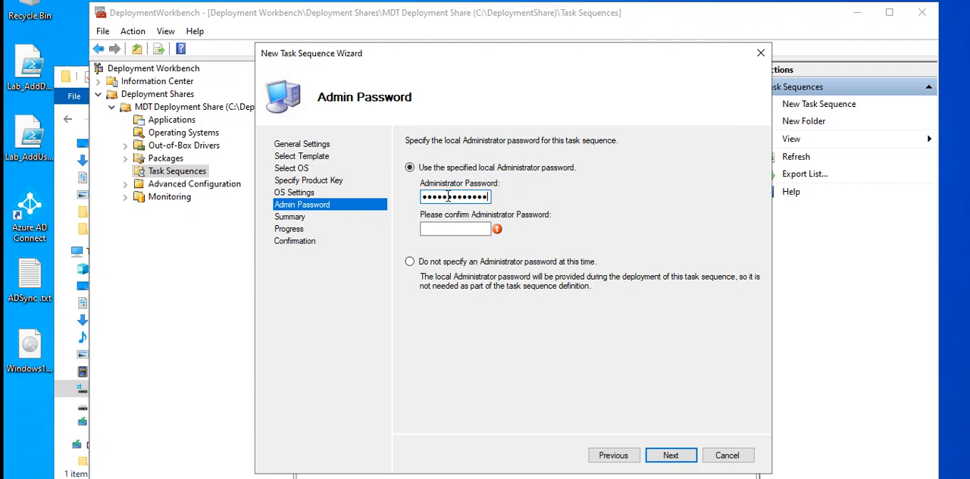
key("Tab")
type("*****")
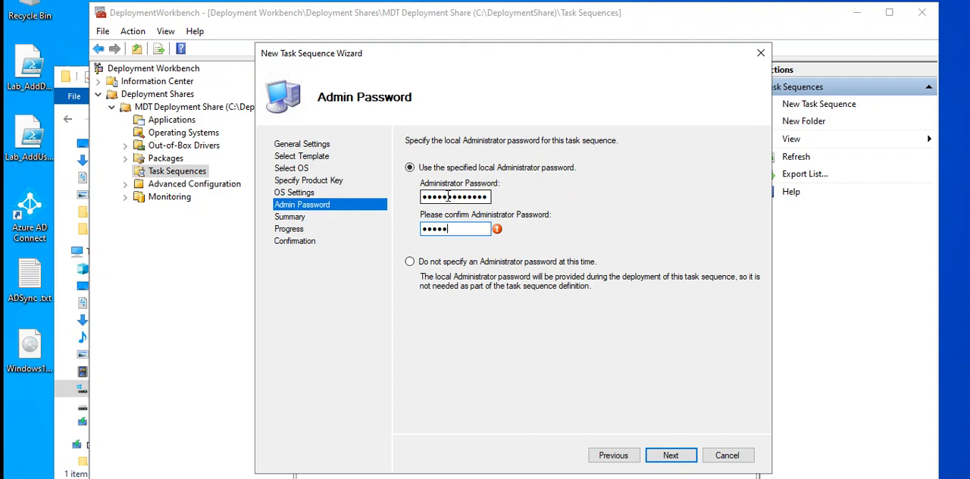
type("*******")
left_click(678, 457)
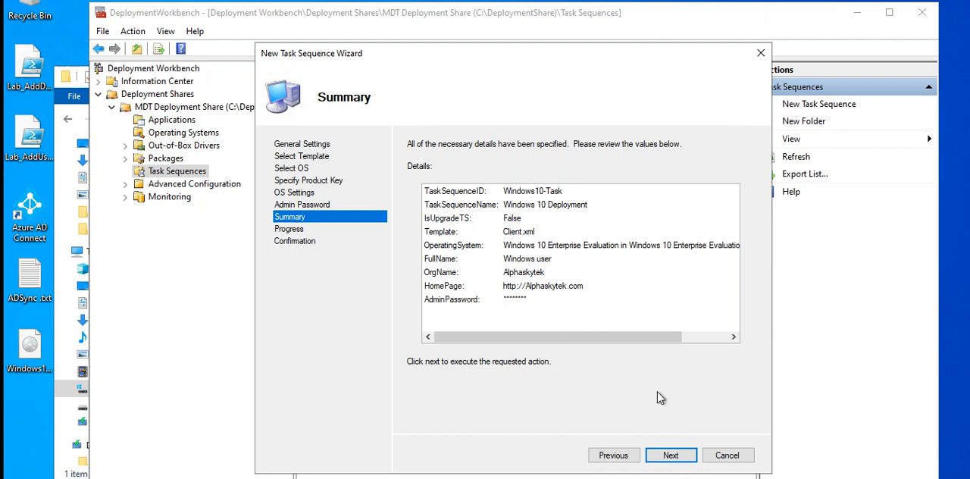
Accept the summary, finish creating the task sequence and select Windows 10 Deployment in the Task Sequences list
left_click(677, 457)
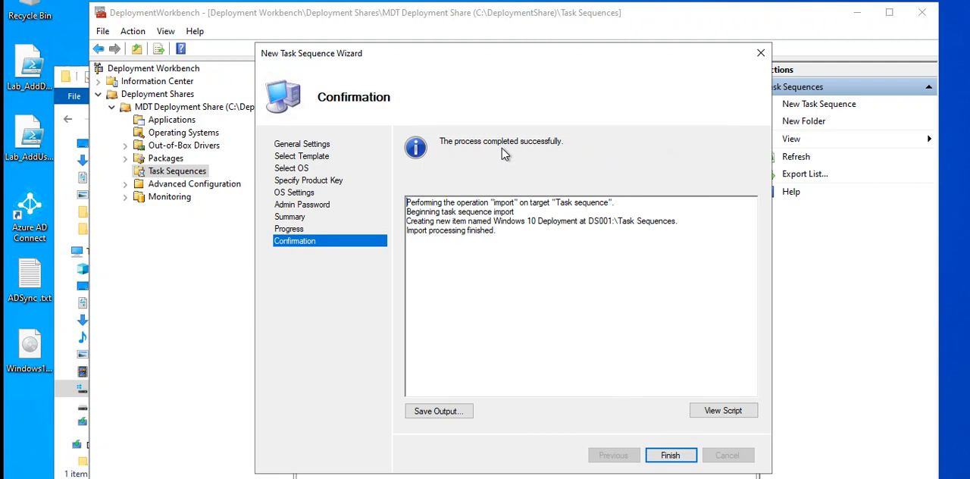
left_click(671, 456)
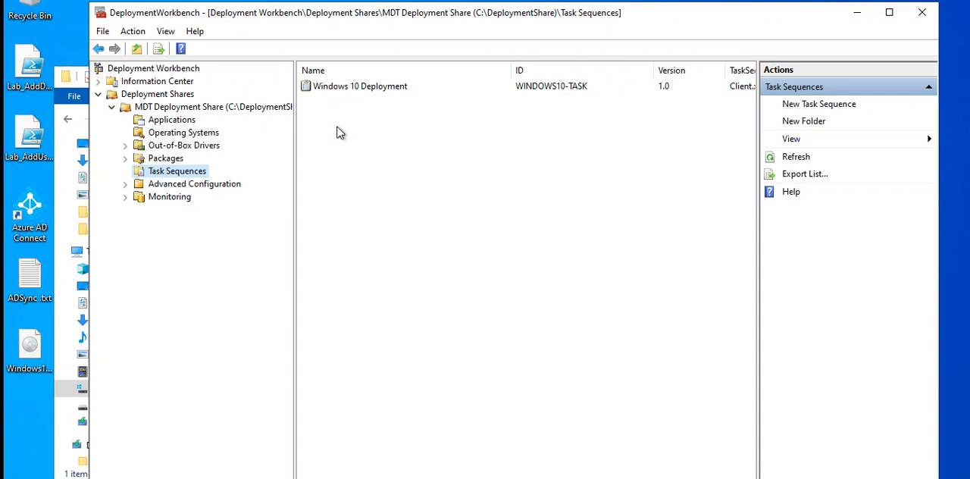
right_click(177, 176)
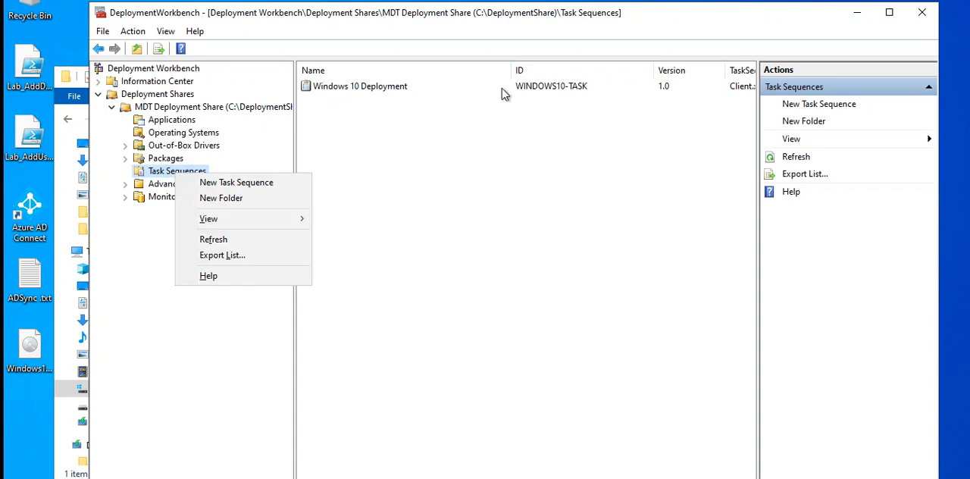
left_click(424, 87)
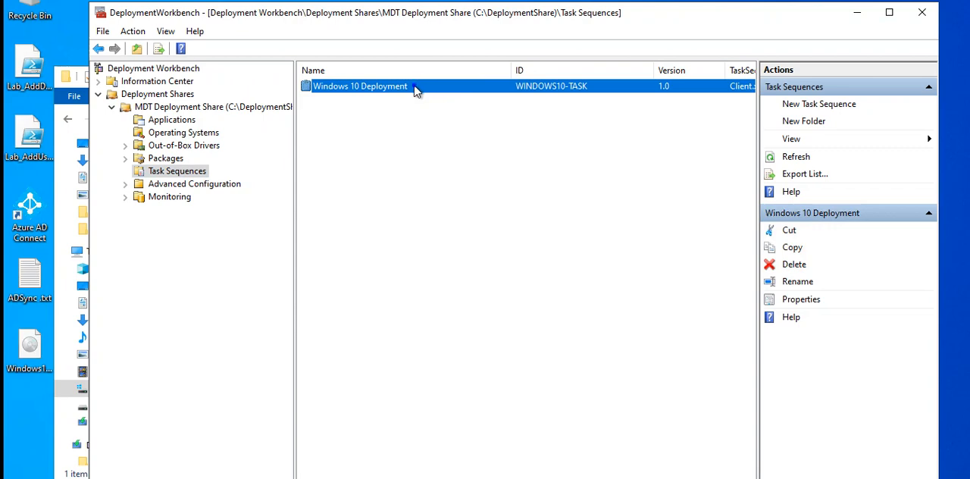
Examine the Windows 10 Deployment properties, including its task sequence steps and the Initialization group, and close them without changes
right_click(417, 90)
left_click(441, 162)
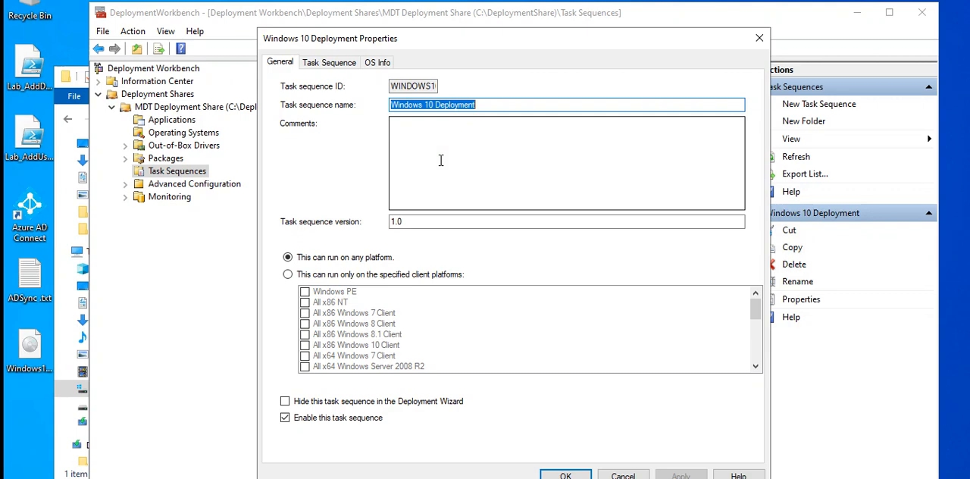
left_click(342, 66)
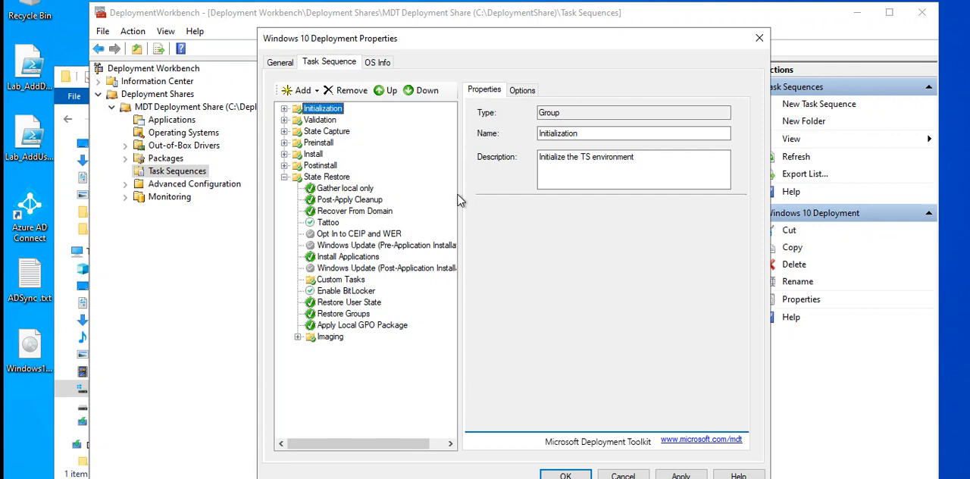
left_click(521, 90)
left_click(484, 90)
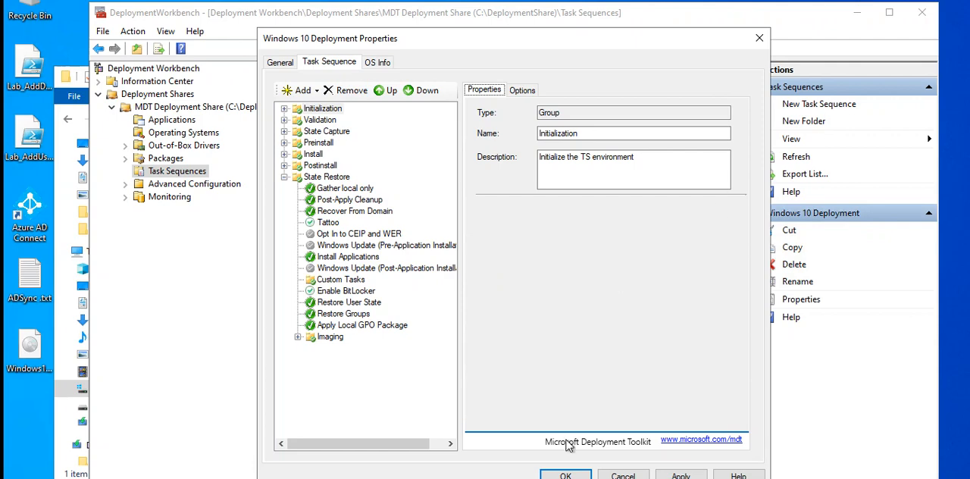
left_click(623, 475)
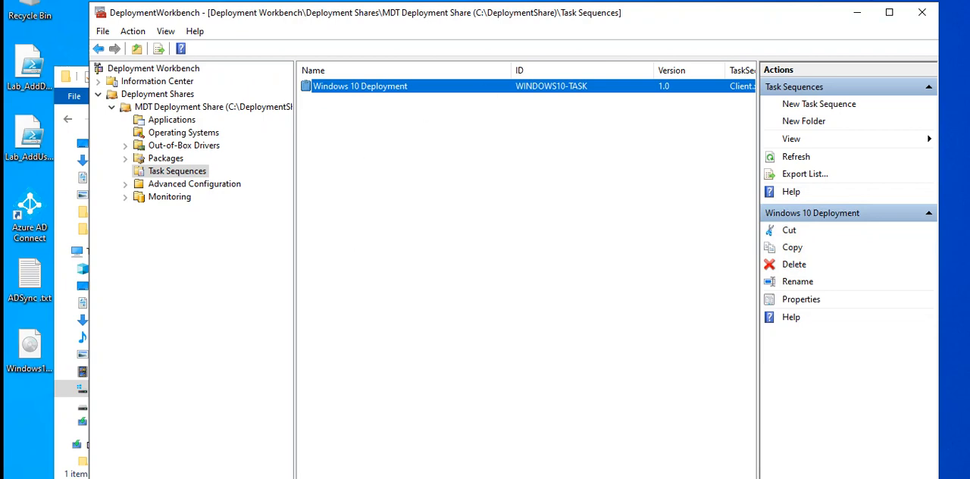
In the MDT Deployment Share properties, exclude x86 from the supported platforms, apply the change and open the Windows PE settings
left_click(221, 108)
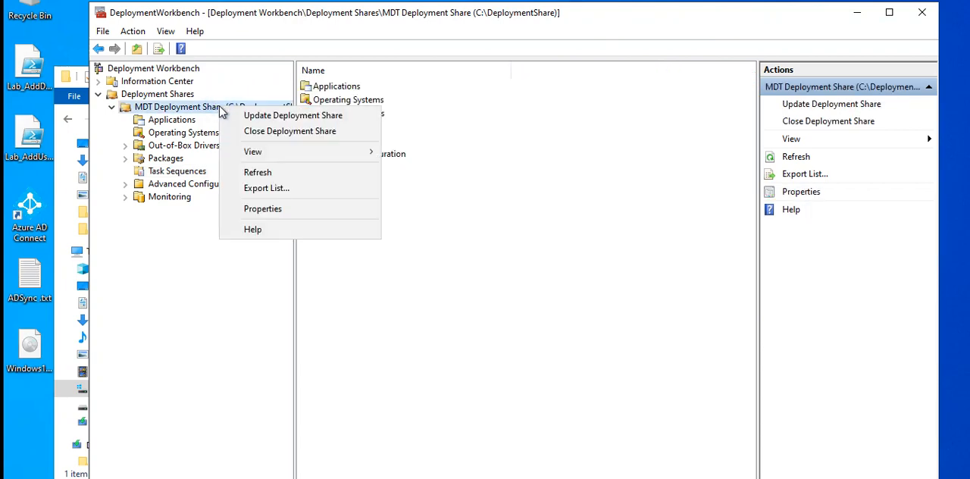
left_click(272, 209)
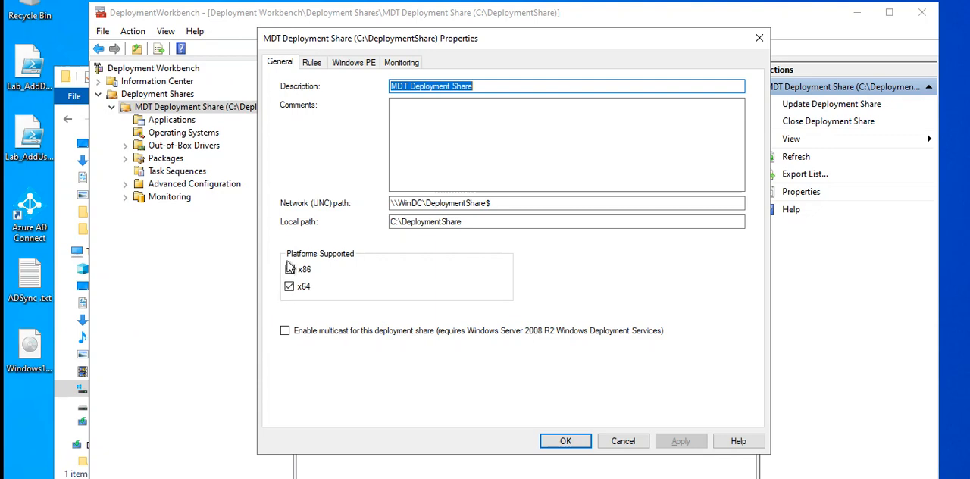
left_click(290, 287)
left_click(290, 286)
left_click(291, 270)
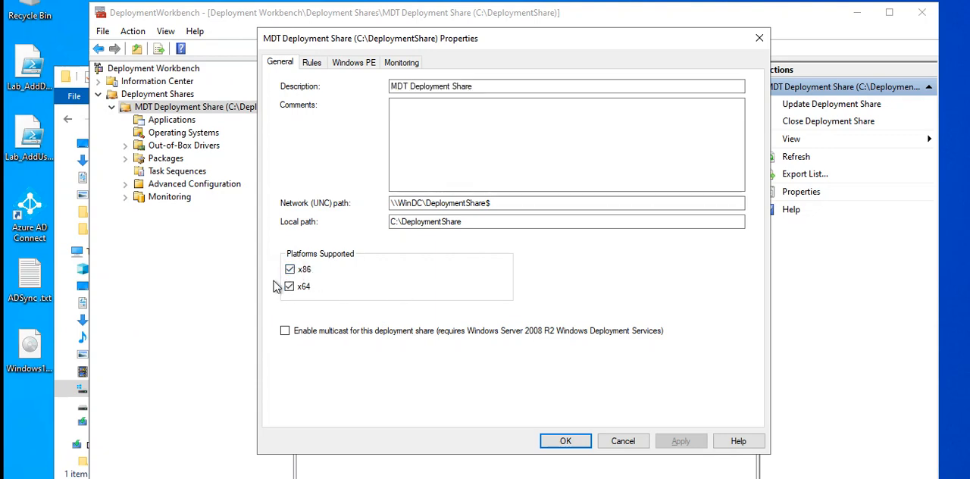
left_click(291, 269)
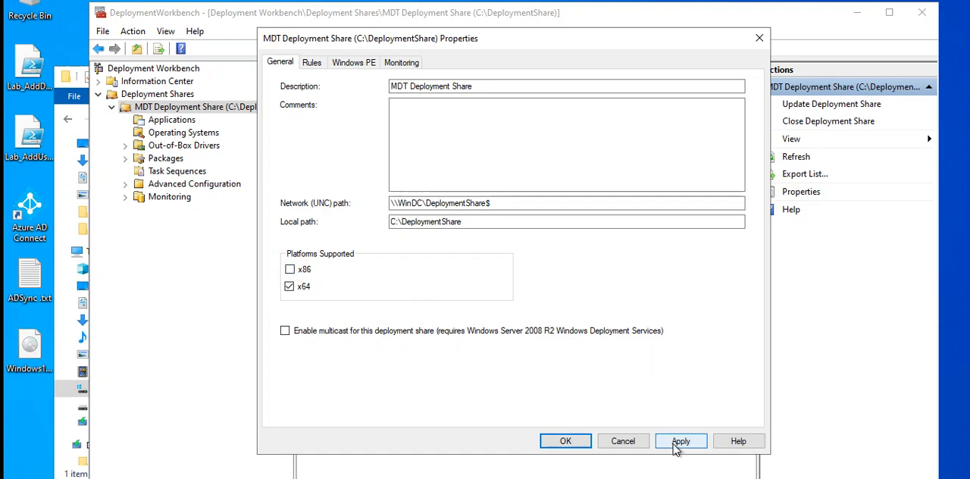
left_click(679, 443)
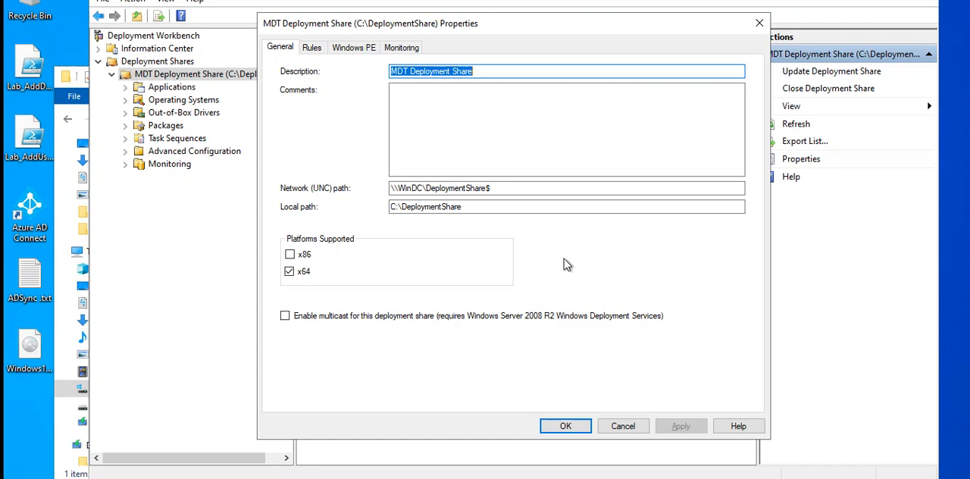
left_click(348, 50)
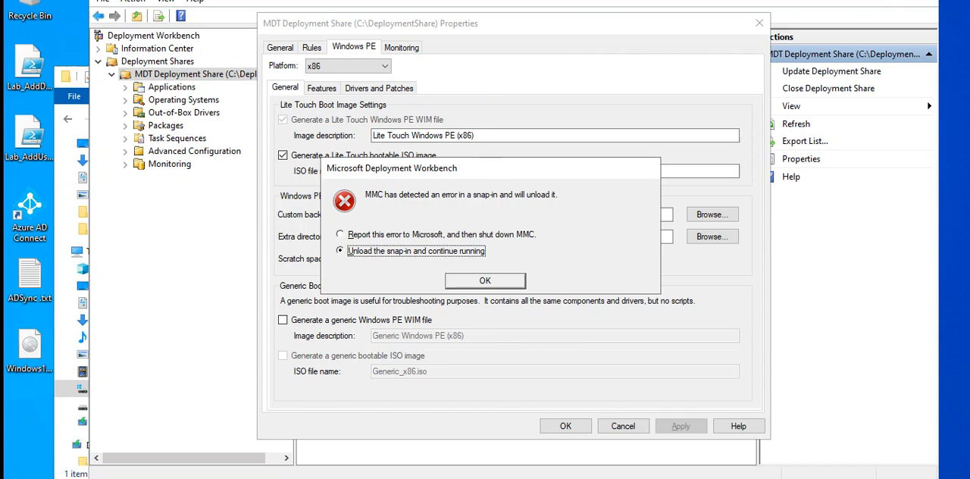
End the Microsoft Management Console task in Task Manager, then close Task Manager and the 7zip folder window
right_click(546, 477)
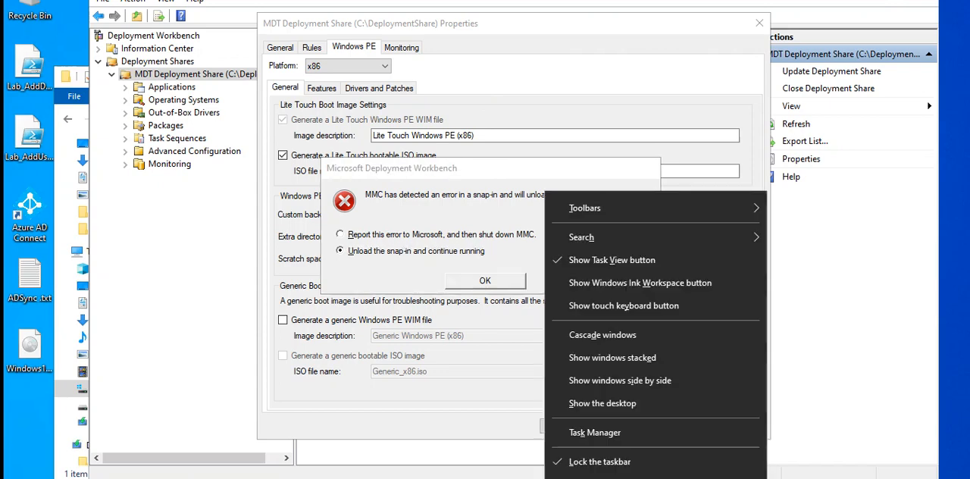
left_click(626, 431)
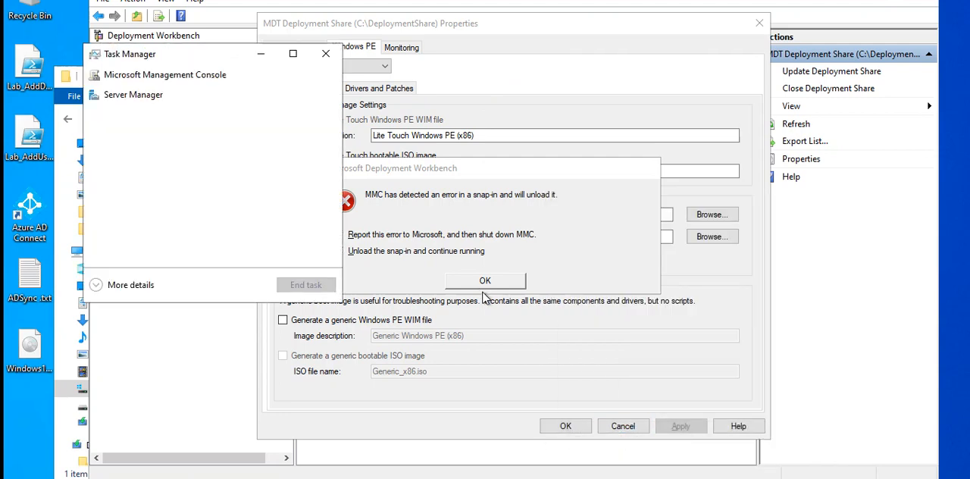
left_click(110, 289)
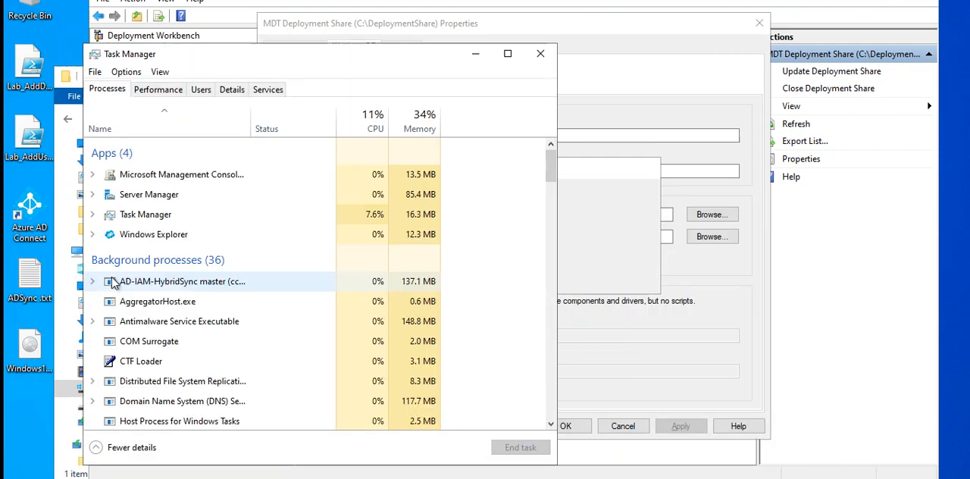
left_click(182, 180)
right_click(182, 180)
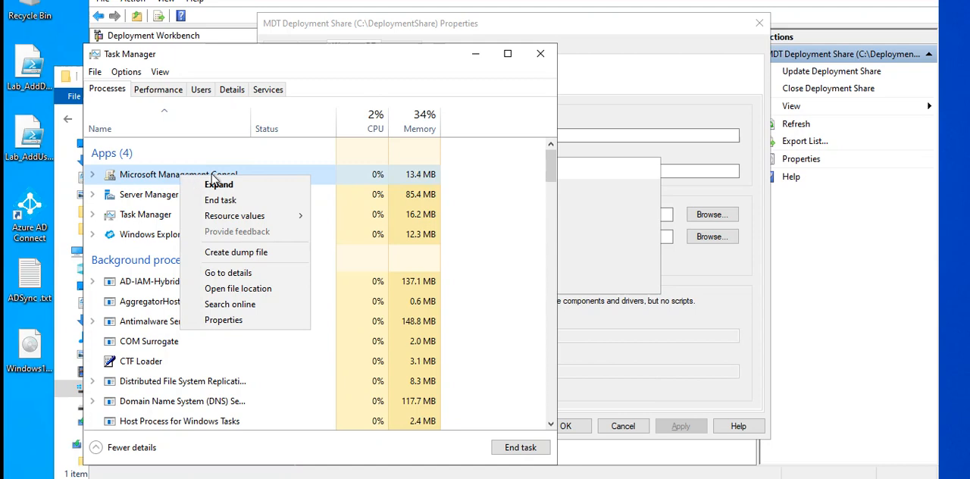
left_click(156, 170)
right_click(157, 170)
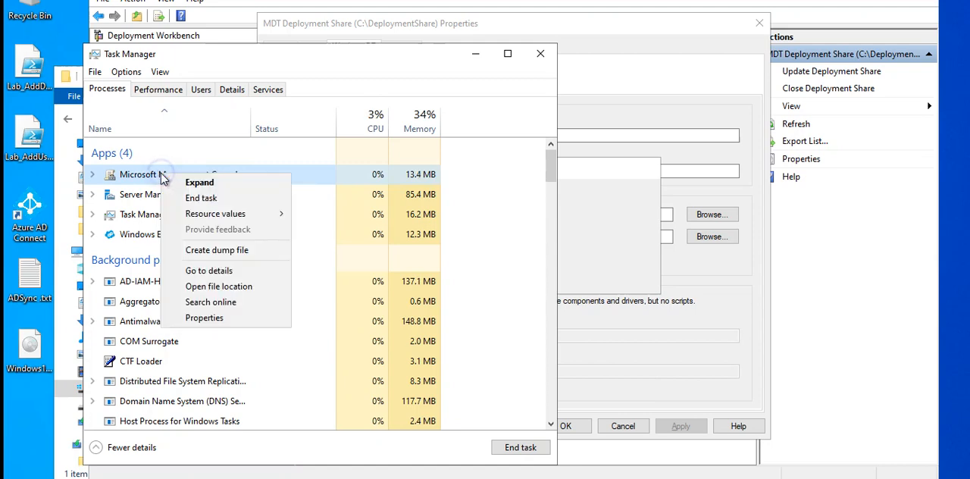
left_click(213, 201)
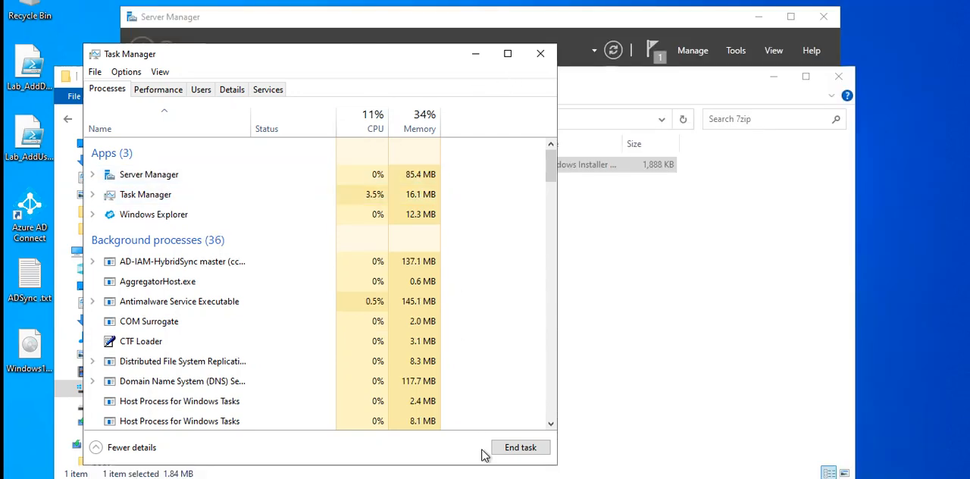
left_click(541, 59)
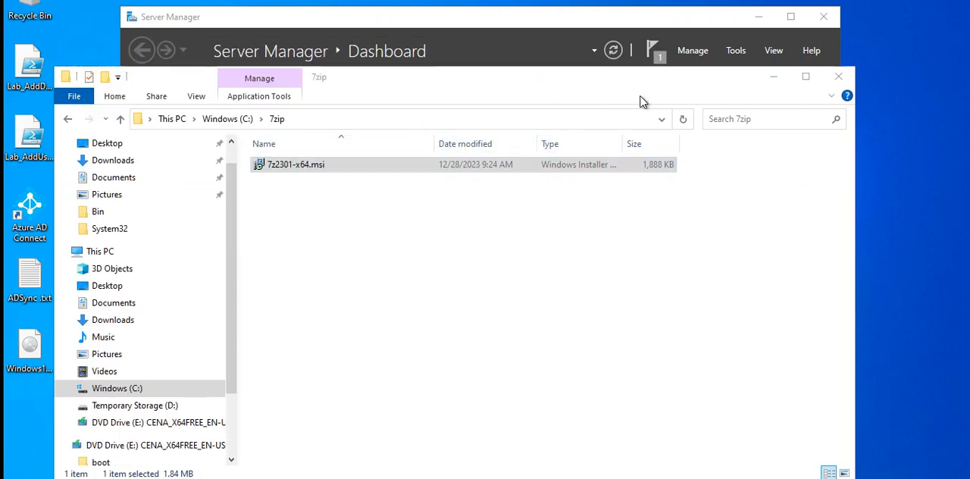
left_click(838, 84)
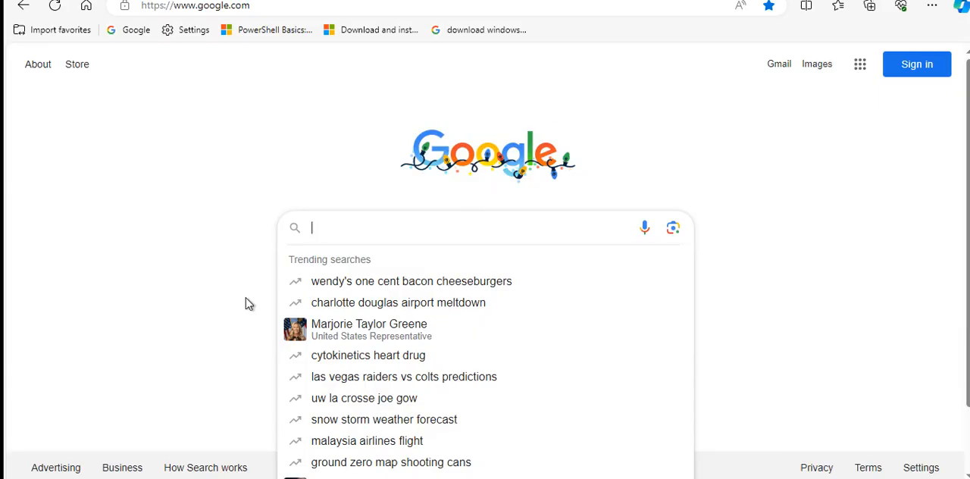
In the web browser, search Google for "deployment workbench crashes when opening the winPE tab in properties", accepting the suggested spelling
left_click(394, 229)
type("depl")
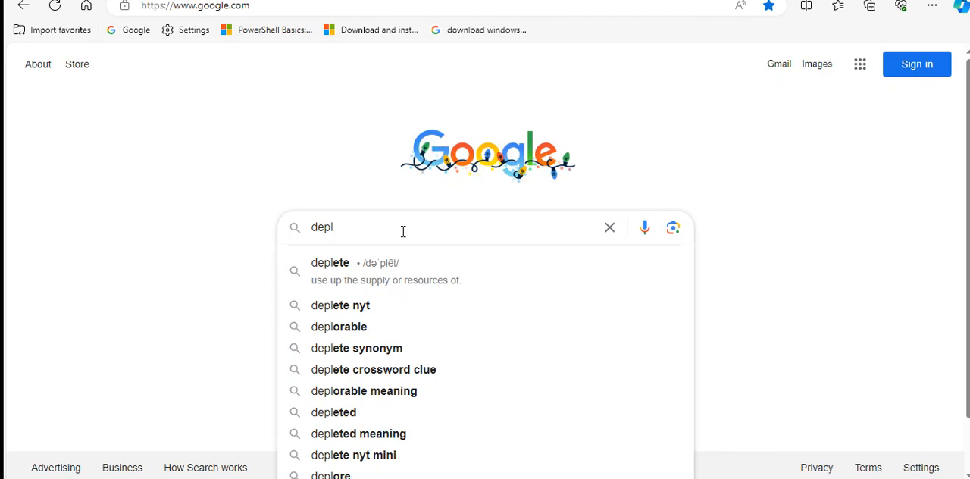
type("o")
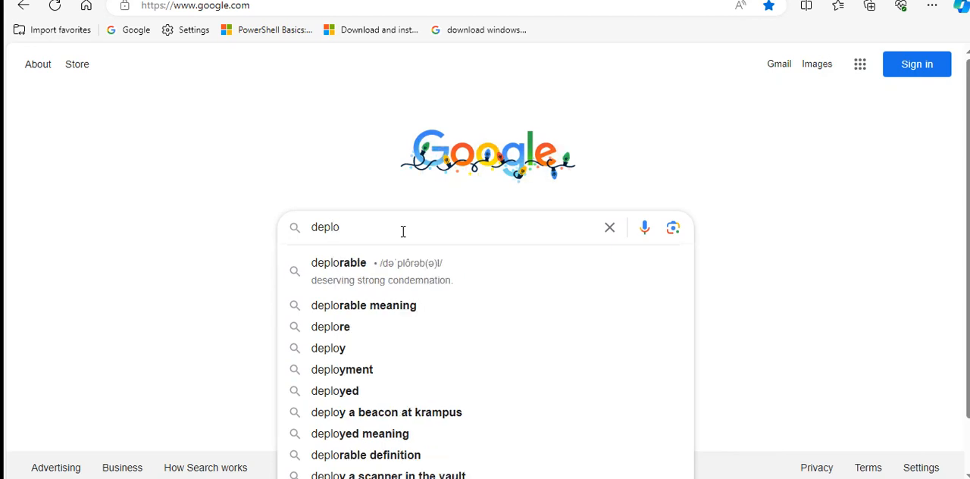
type("yment ")
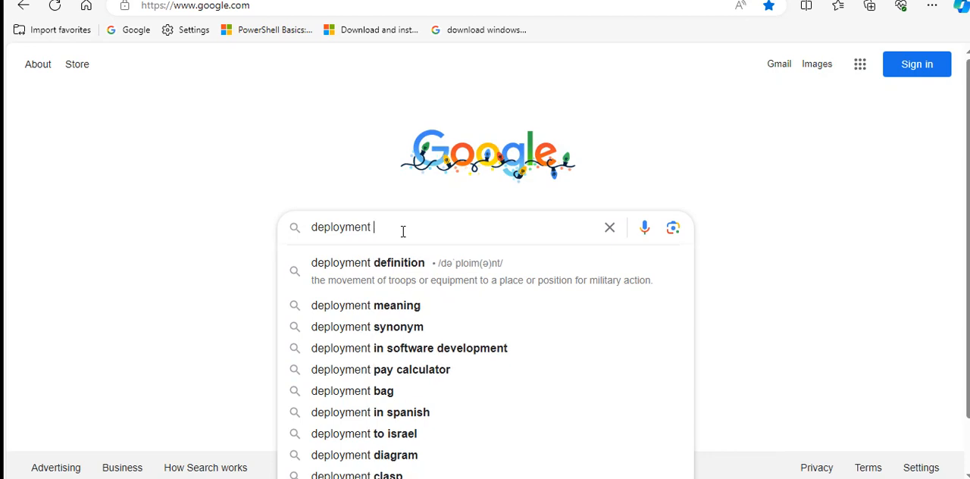
type("work")
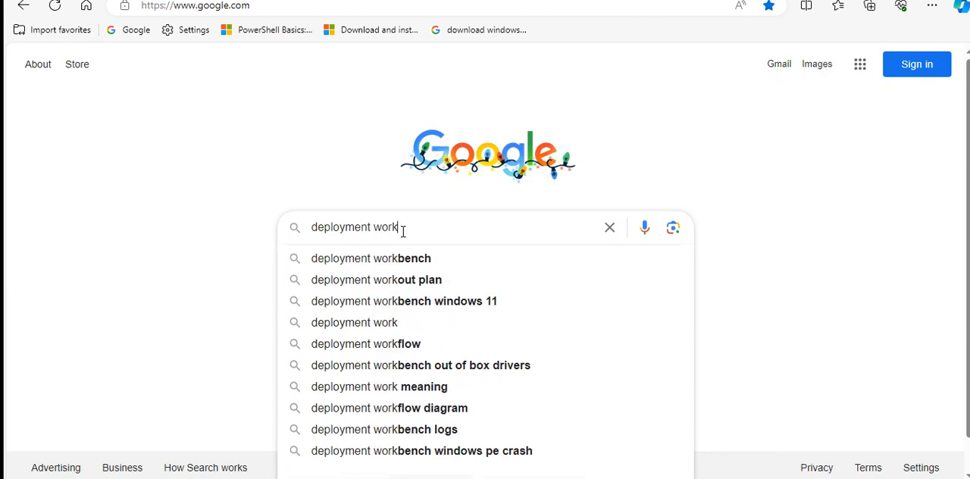
type("benc")
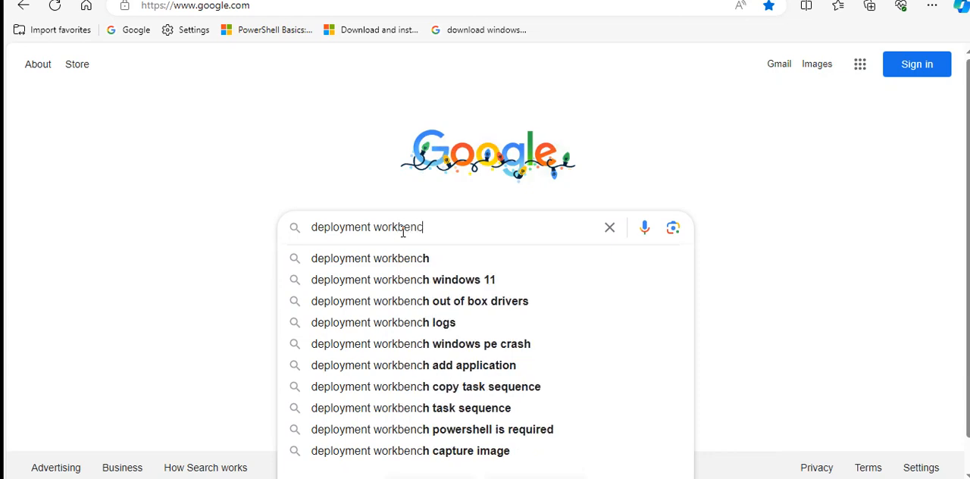
type("h cras")
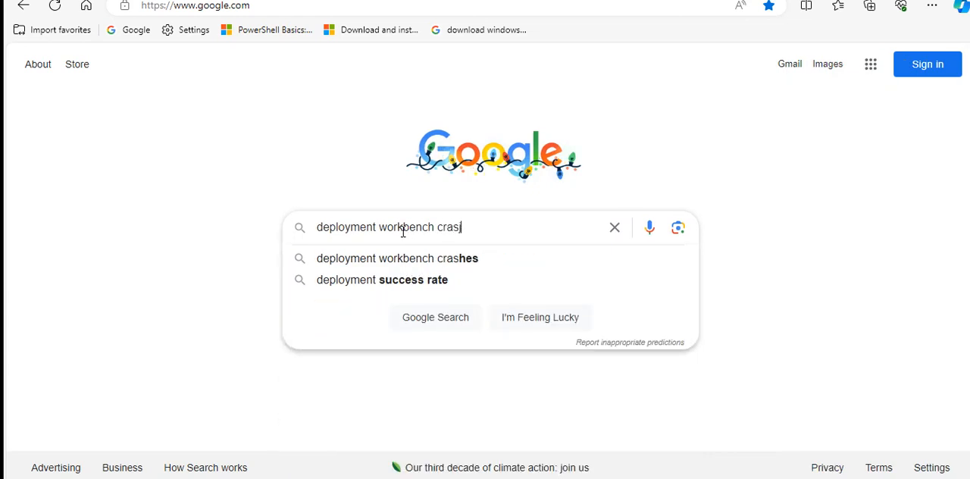
type("hes")
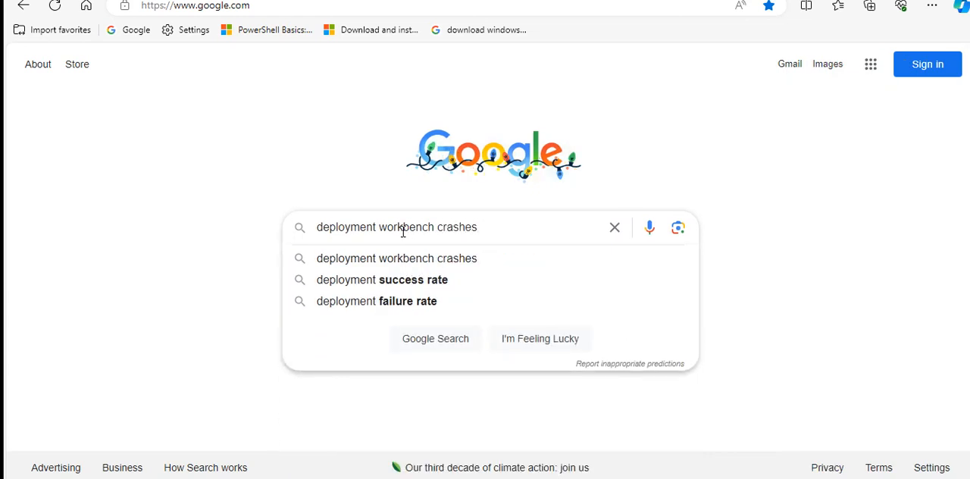
type(" when")
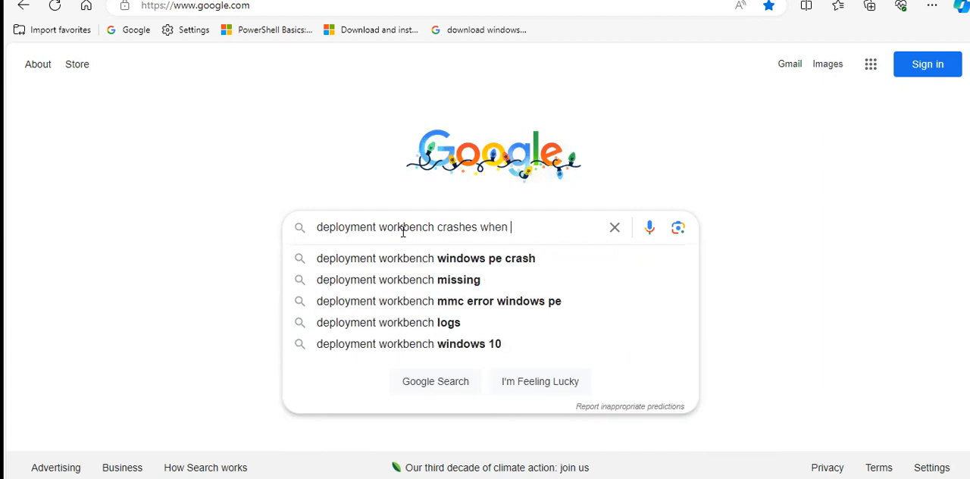
type(" ope")
type("ni")
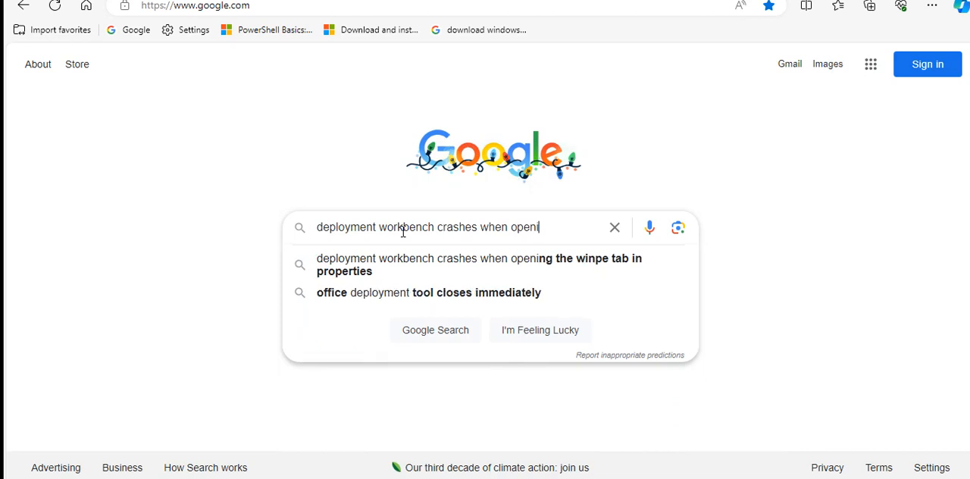
type("ng the ")
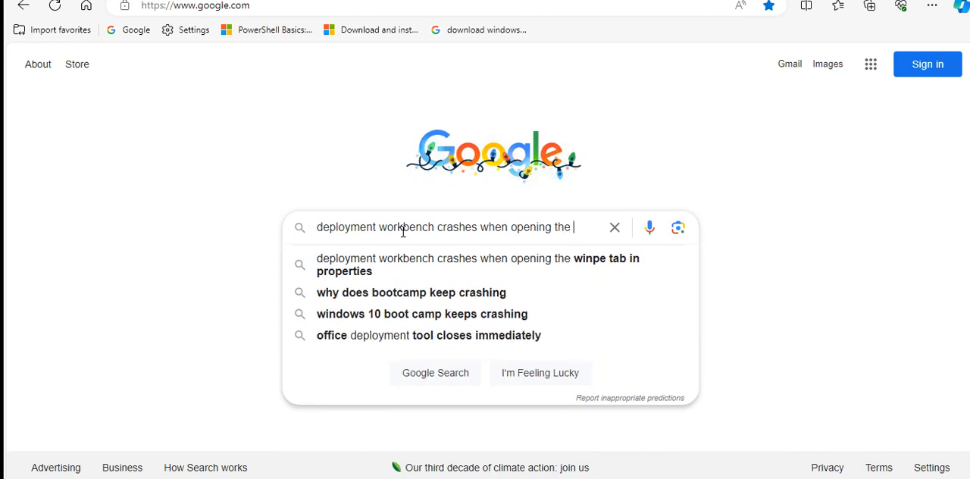
type("win ")
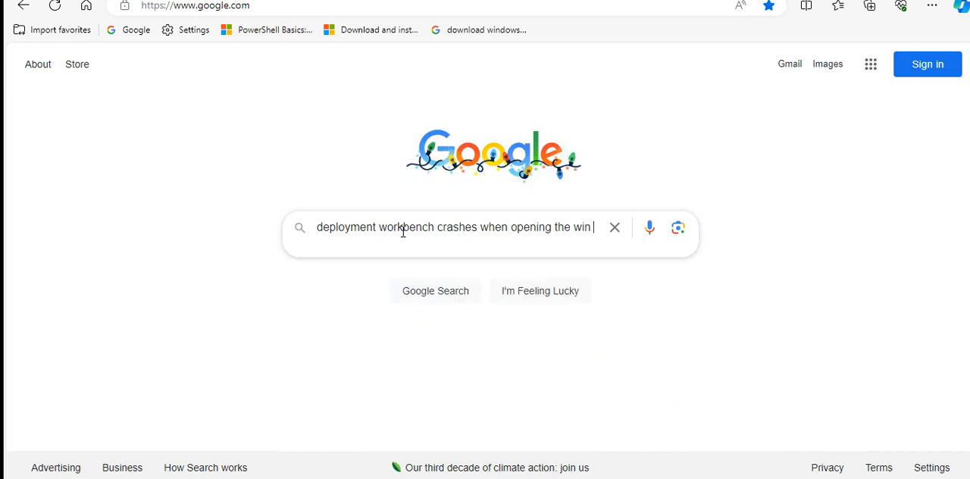
type("PE tabi")
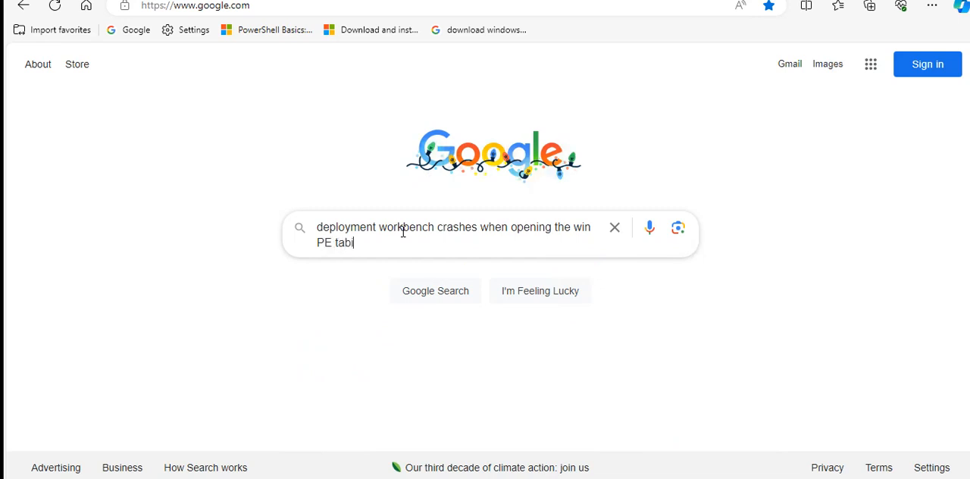
type("n")
type(" pro")
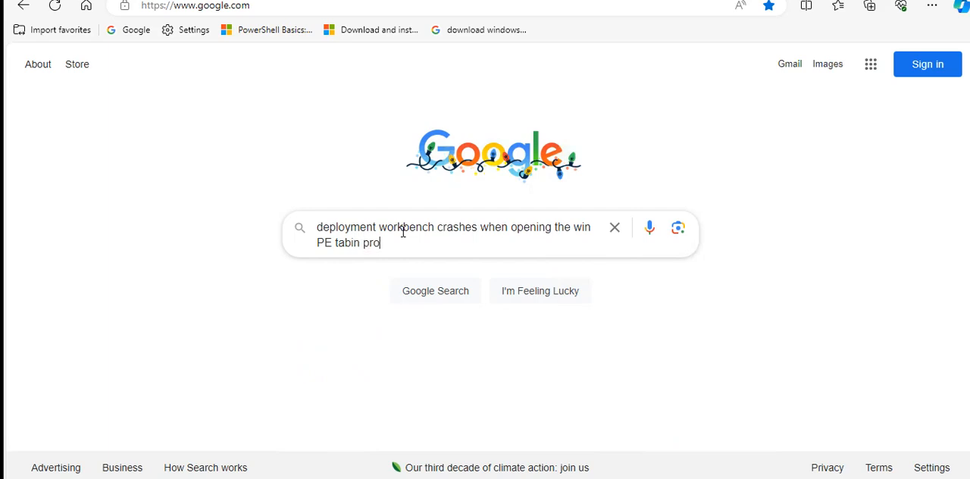
type("perties")
key("Return")
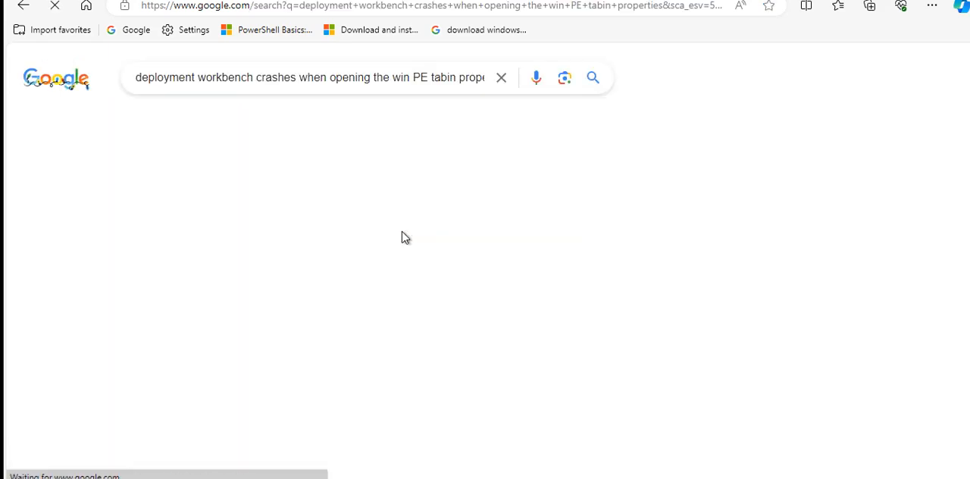
left_click(499, 194)
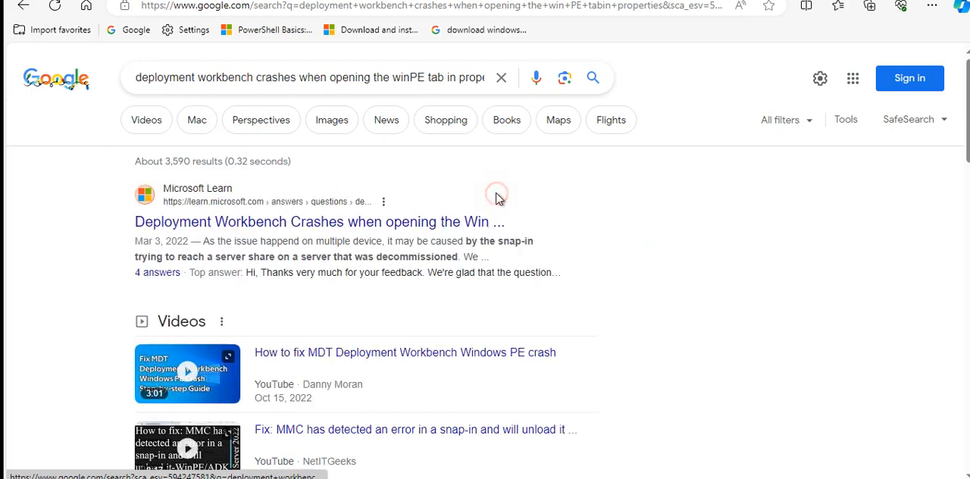
Open the Microsoft Learn question about the Deployment Workbench Win PE crash and read through the replies to the accepted answer
left_click(259, 223)
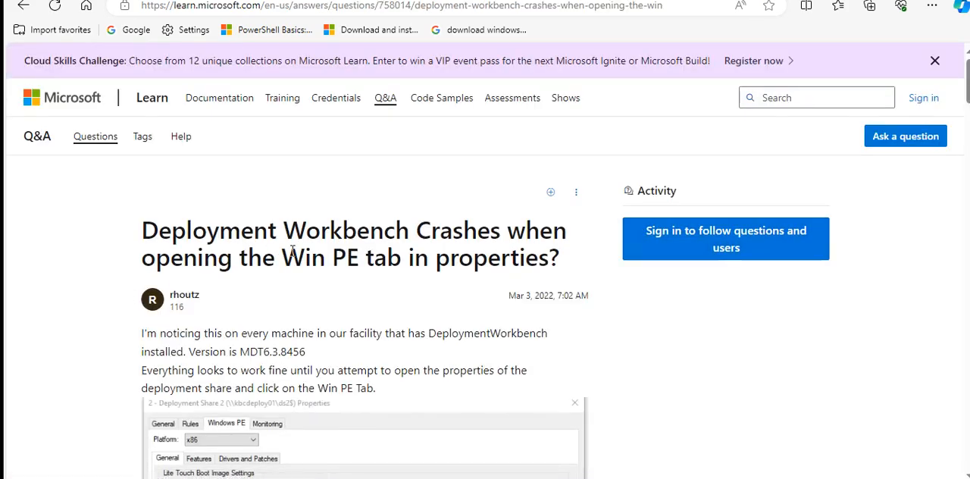
scroll(295, 263, "down", 4)
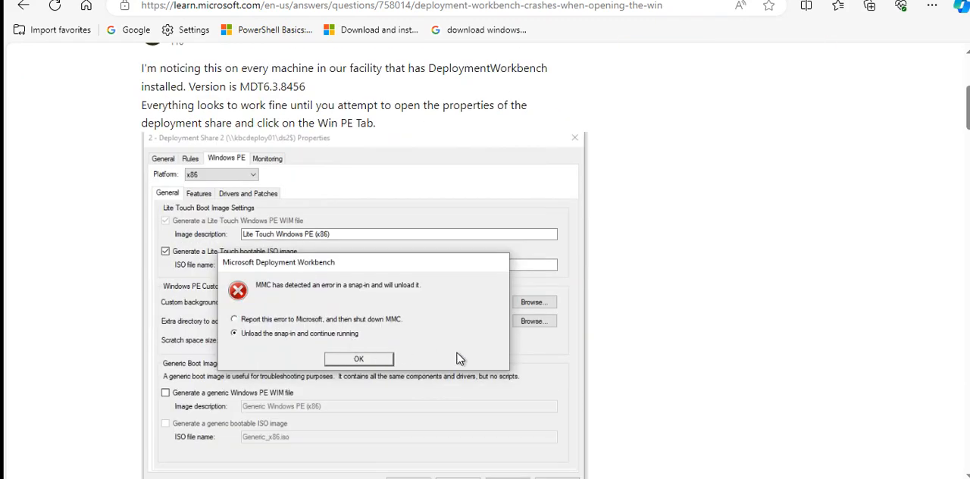
scroll(451, 349, "up", 3)
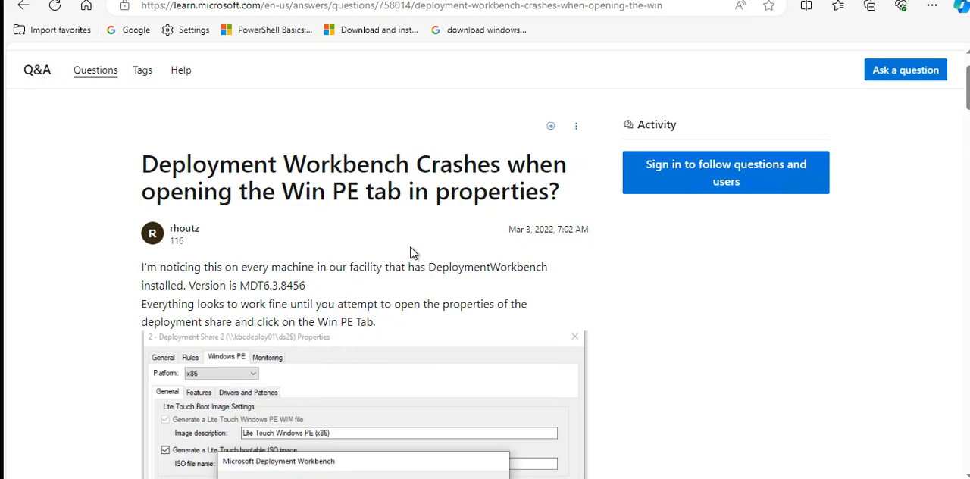
scroll(413, 252, "down", 7)
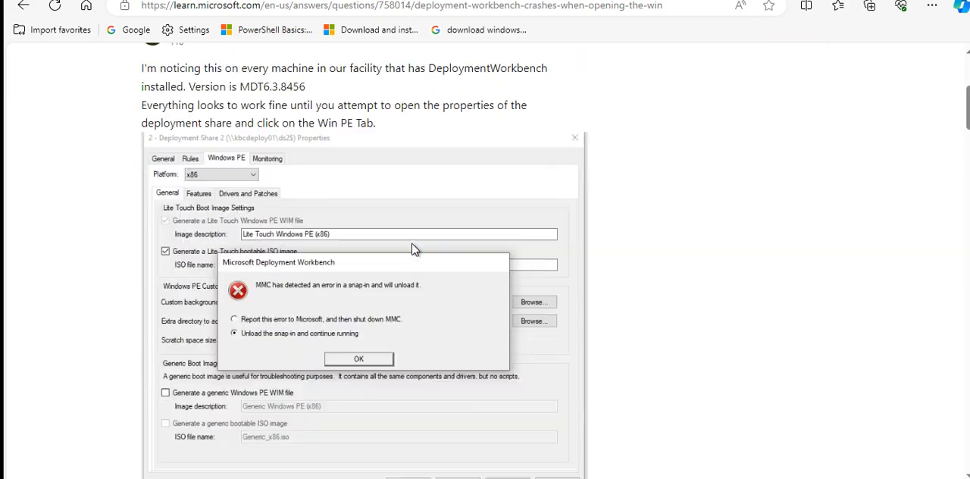
scroll(413, 244, "down", 6)
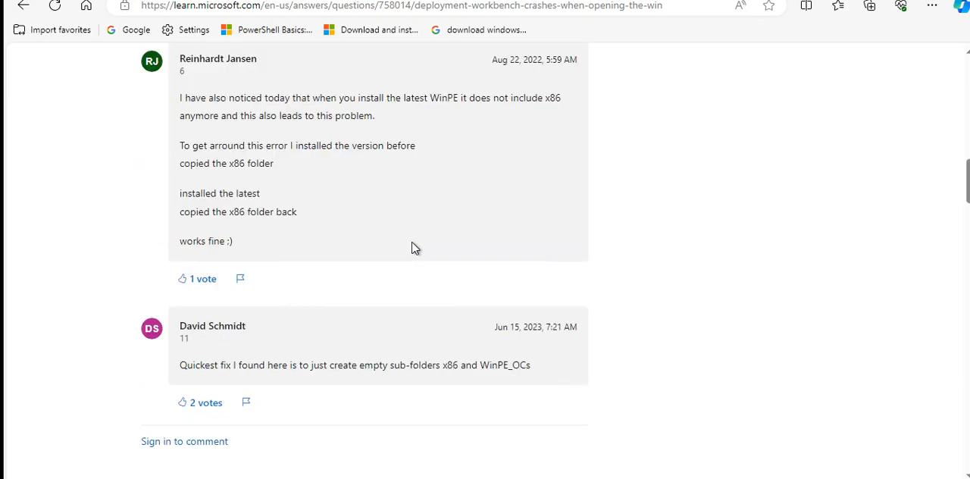
scroll(413, 248, "down", 5)
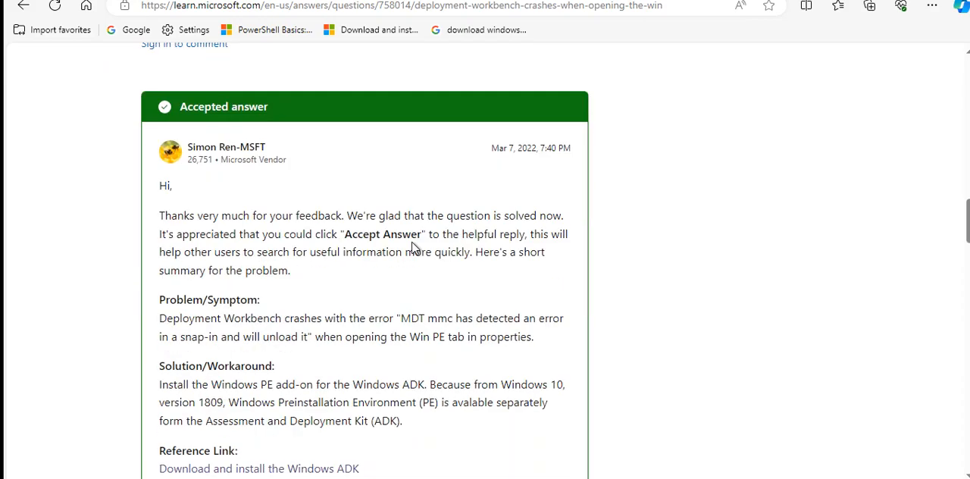
Read through the three additional answers on the Deployment Workbench crash question to find a workaround for the Windows PE problem
scroll(415, 247, "down", 10)
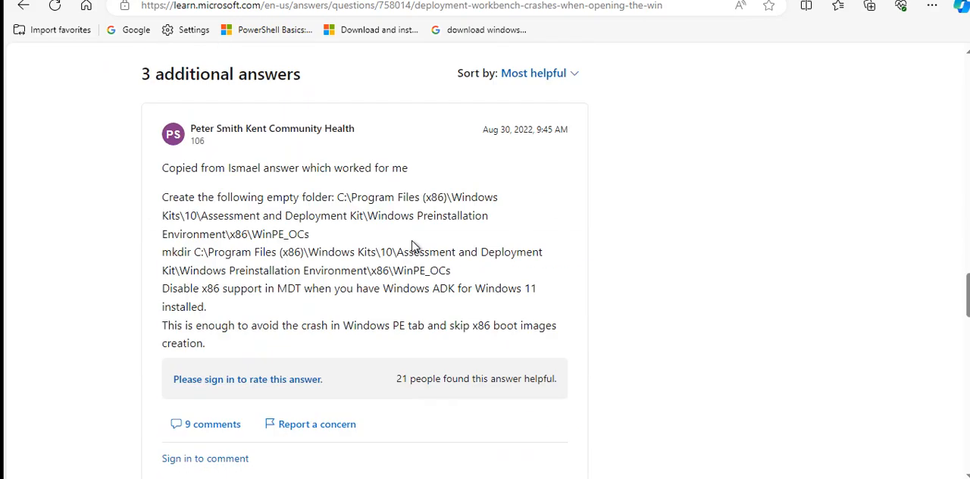
scroll(414, 247, "up", 5)
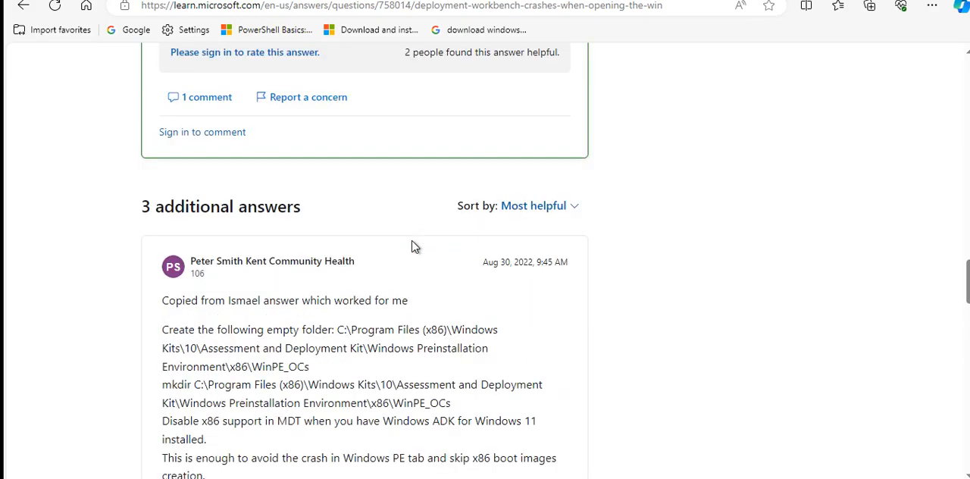
scroll(415, 245, "down", 5)
scroll(415, 244, "up", 5)
scroll(415, 244, "down", 8)
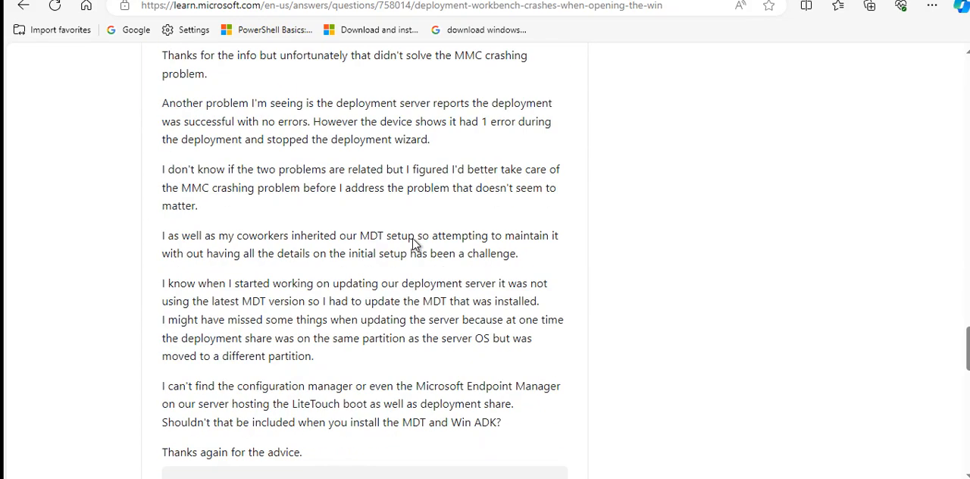
scroll(416, 244, "up", 4)
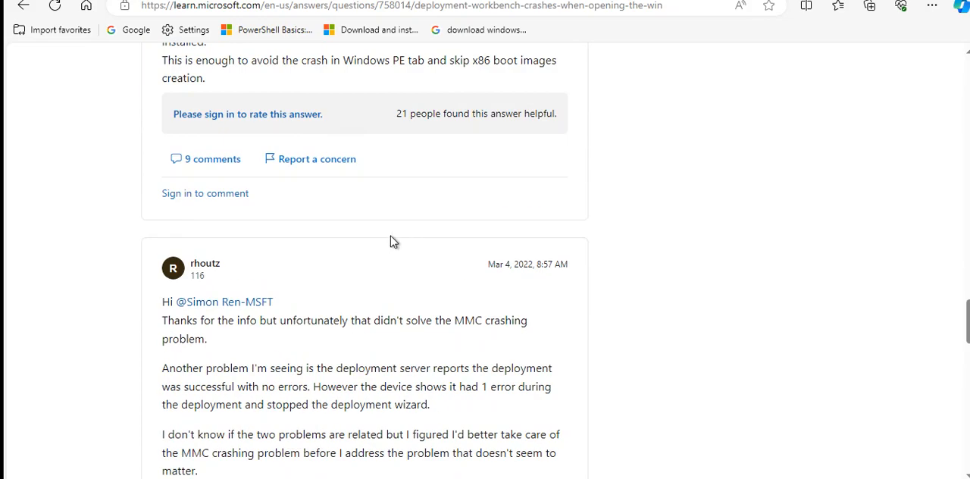
scroll(395, 241, "down", 15)
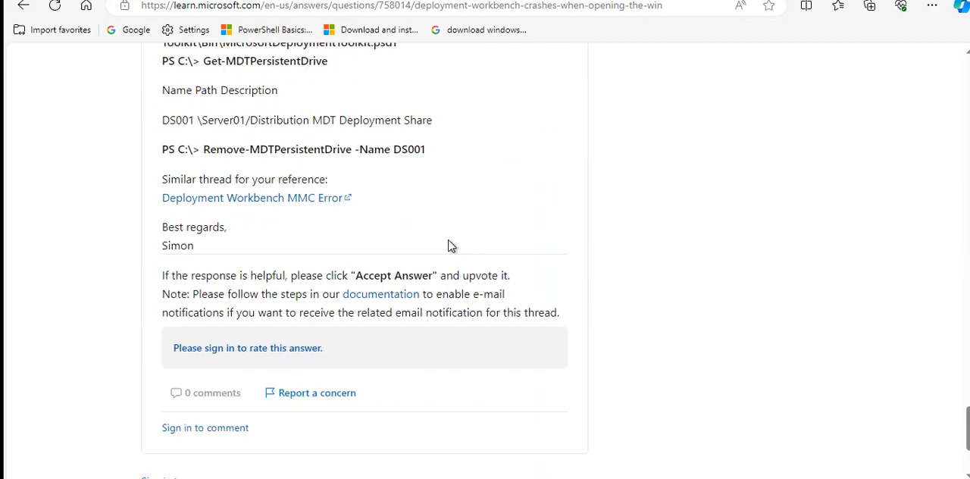
scroll(451, 245, "down", 3)
scroll(467, 242, "up", 10)
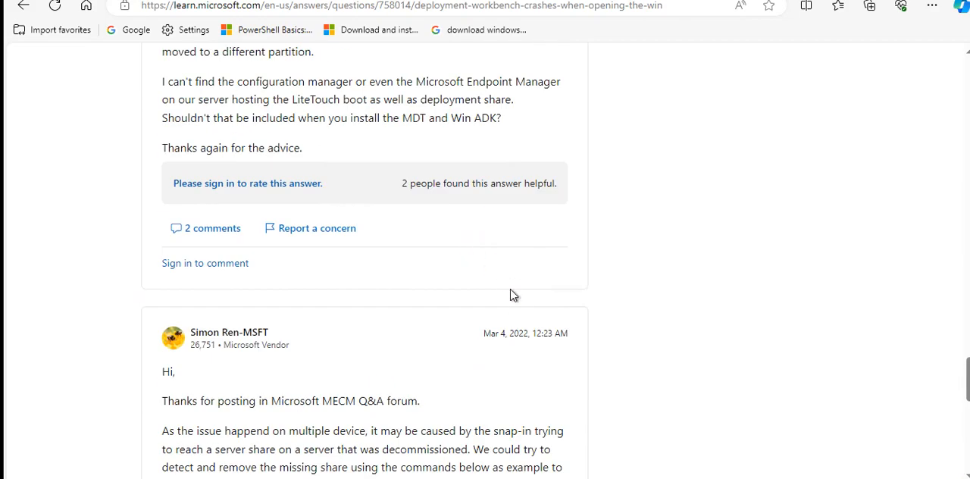
scroll(542, 311, "up", 5)
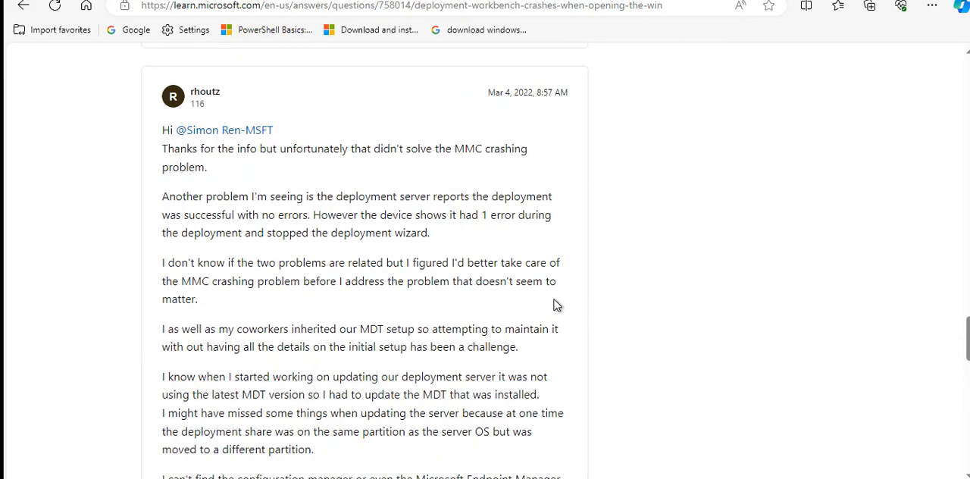
scroll(390, 297, "up", 6)
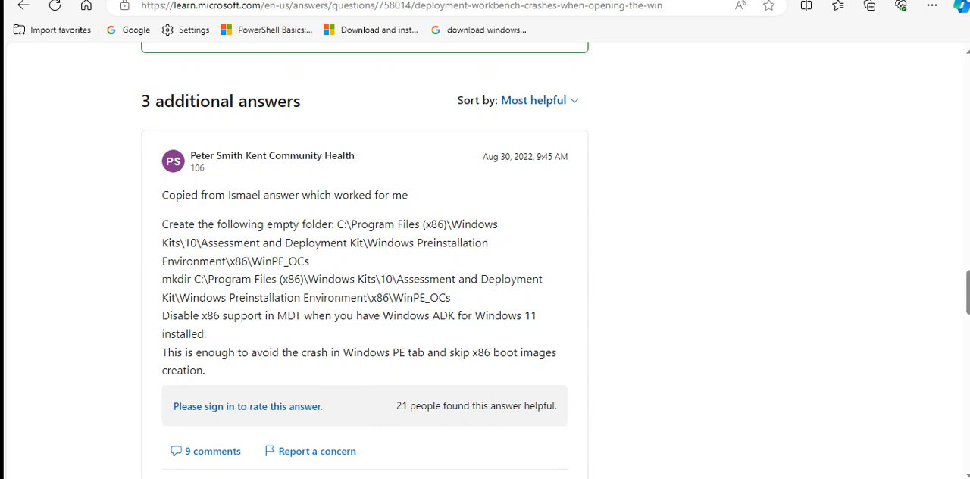
Copy the folder name WinPE_OCs from the path in the first additional answer
left_click(311, 261)
left_click_drag(310, 261, 257, 263)
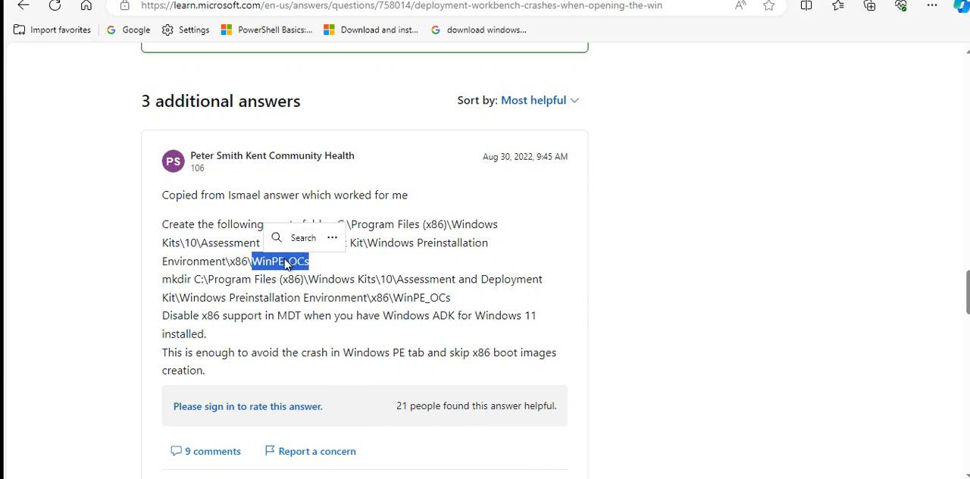
right_click(285, 262)
left_click(356, 9)
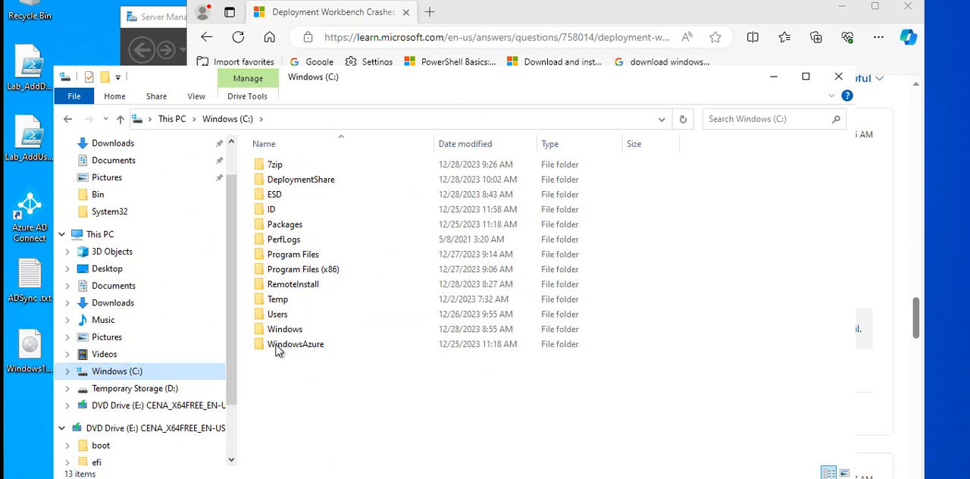
In File Explorer, go to C:\Program Files (x86)\Windows Kits\10\Assessment and Deployment Kit\Windows Preinstallation Environment
mouse_move(326, 275)
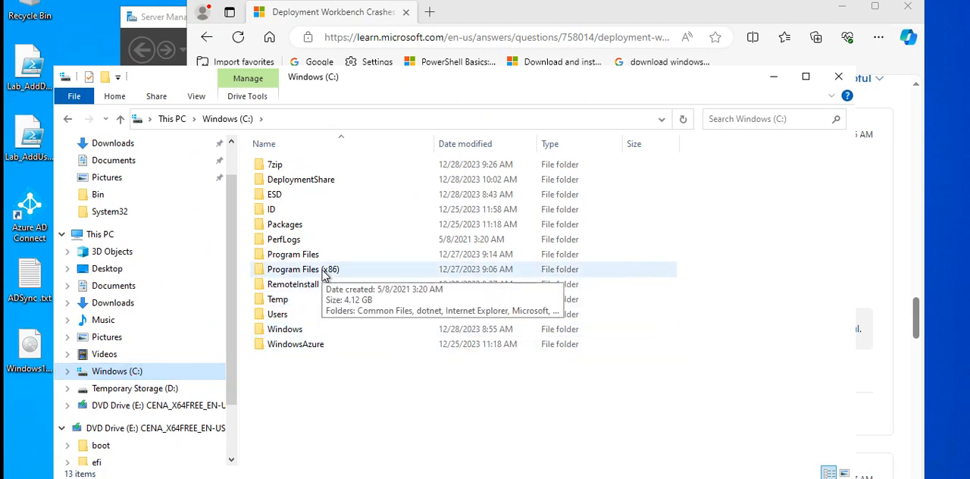
left_click(566, 27)
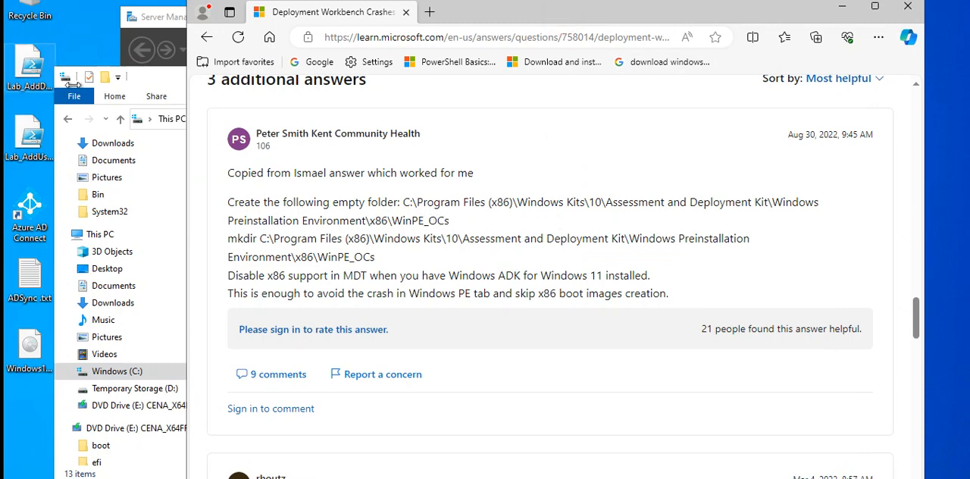
left_click(162, 81)
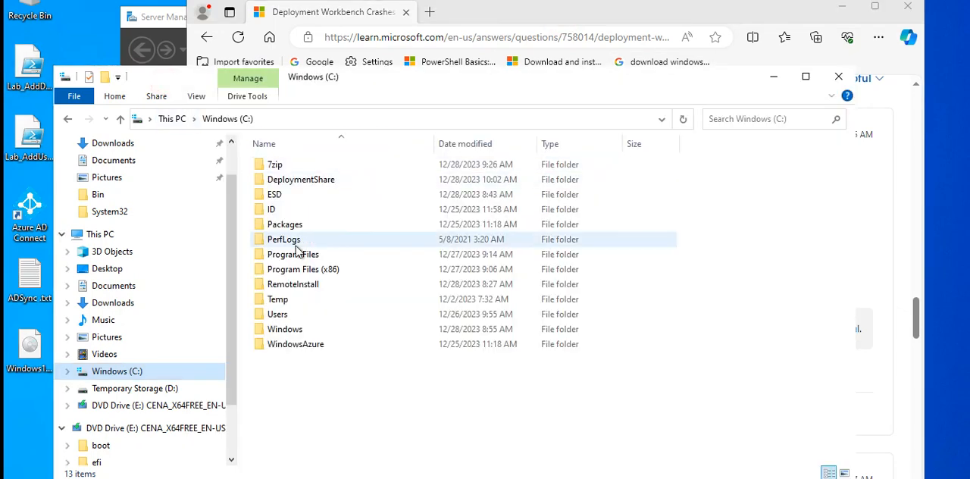
double_click(330, 271)
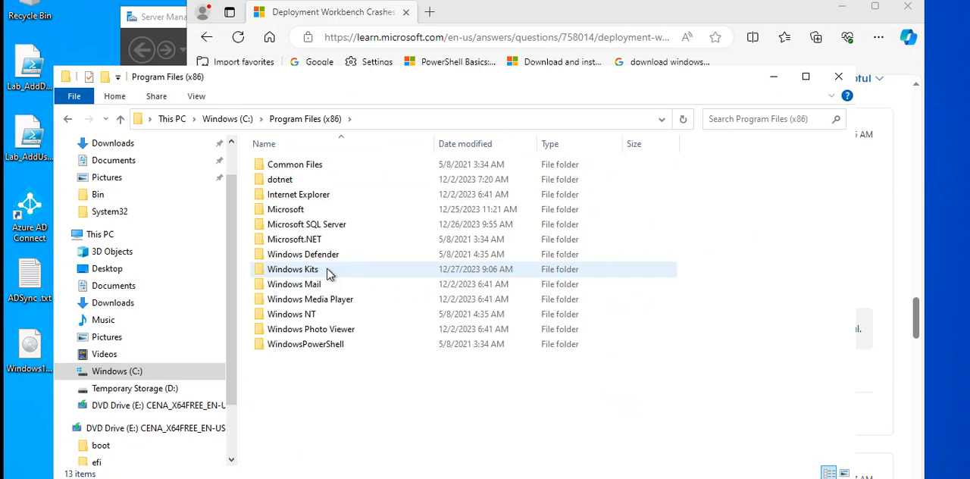
double_click(323, 272)
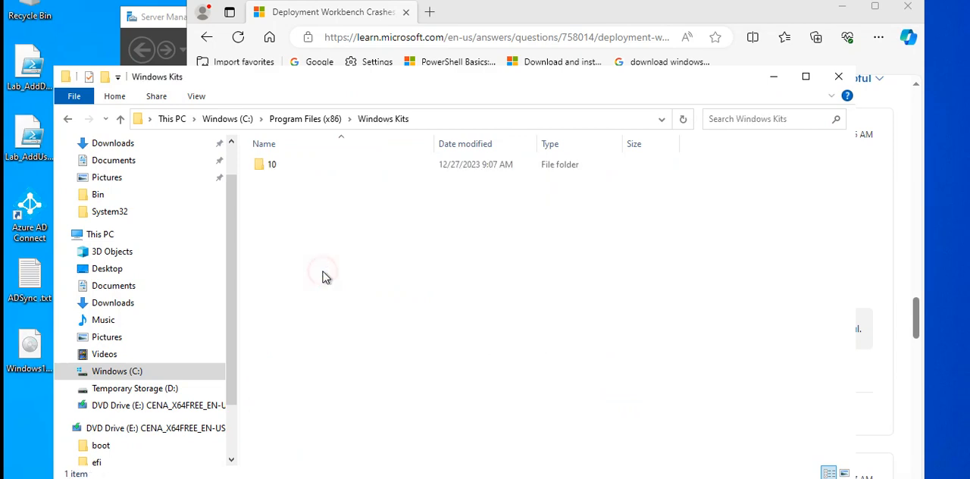
double_click(272, 166)
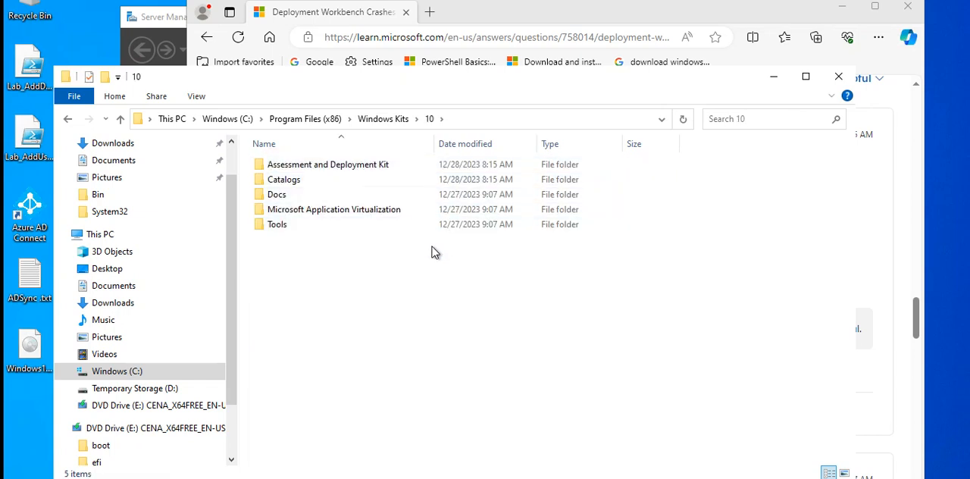
double_click(349, 165)
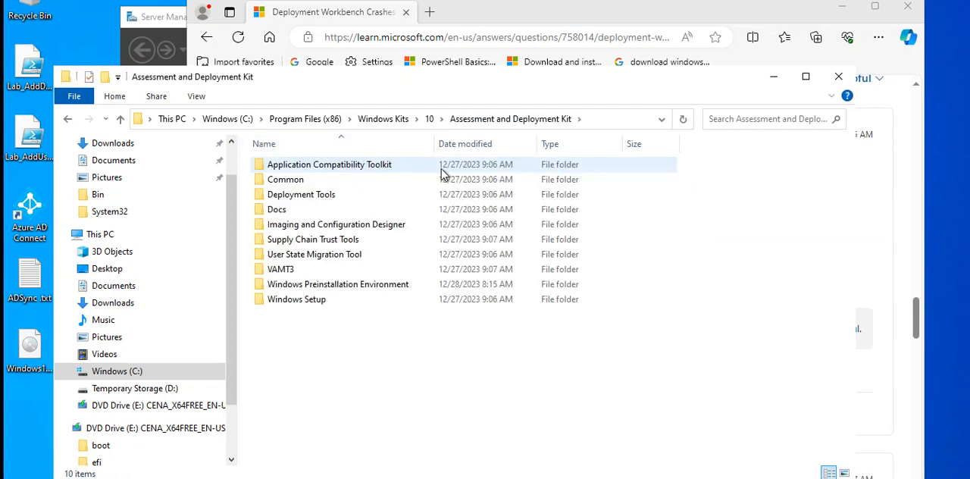
double_click(394, 284)
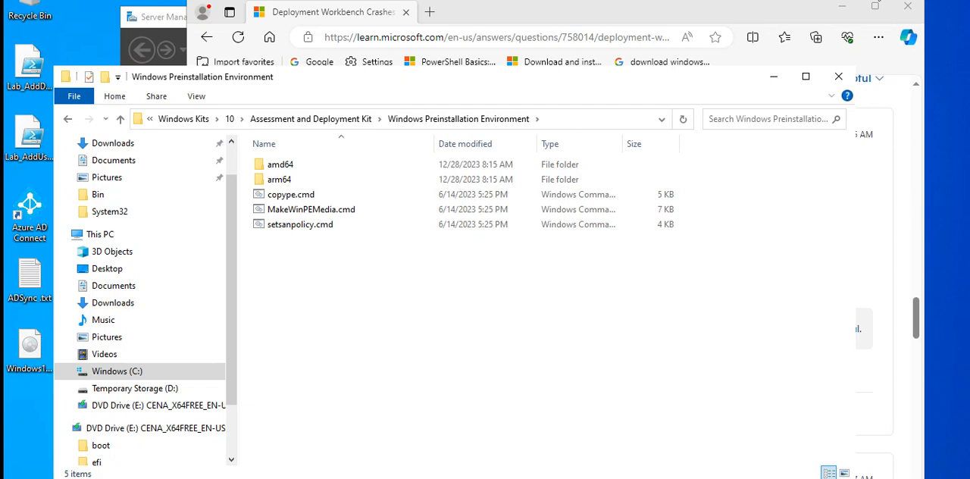
Create a new folder named x86 in the Windows Preinstallation Environment folder
right_click(350, 278)
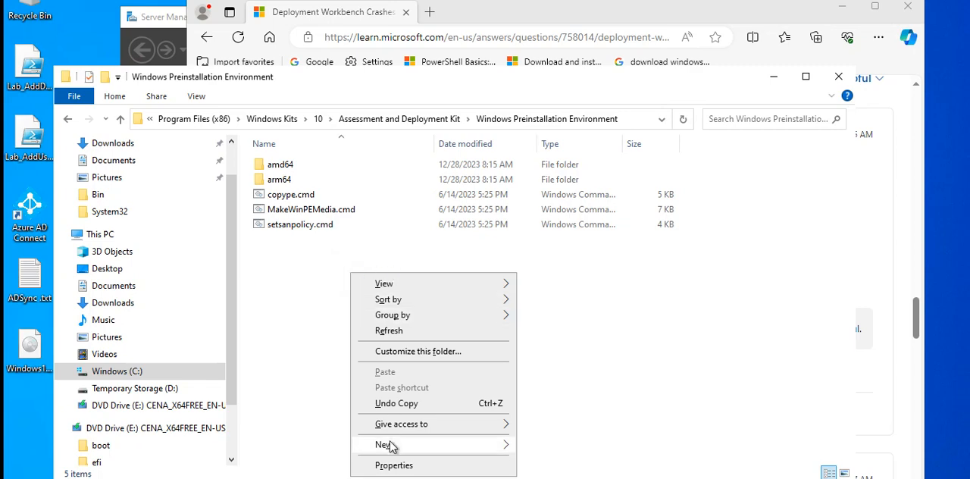
left_click(547, 359)
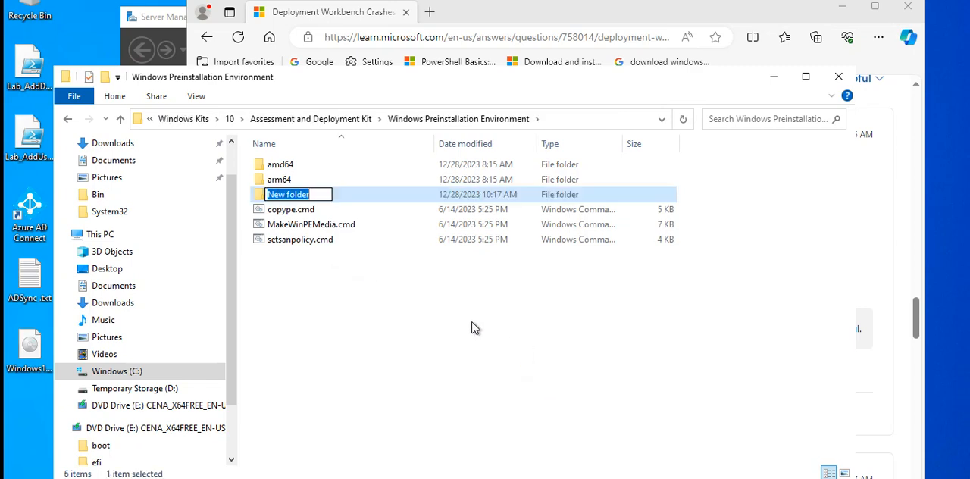
type("x")
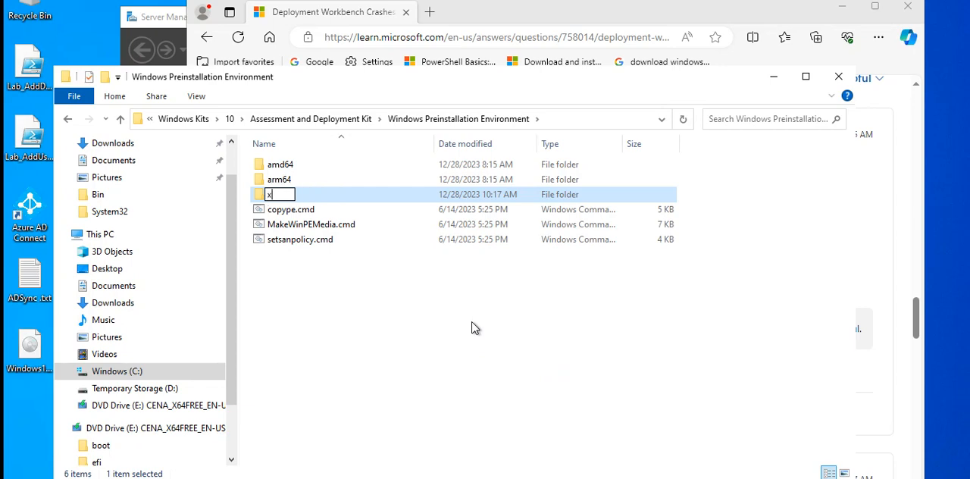
type("86")
key("Return")
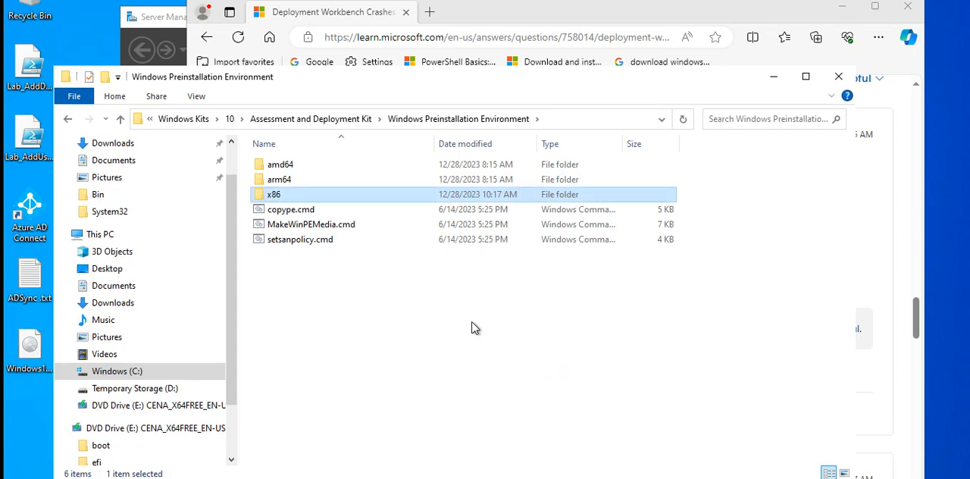
Open the x86 folder and create an empty subfolder named WinPE_OCs inside it
double_click(326, 195)
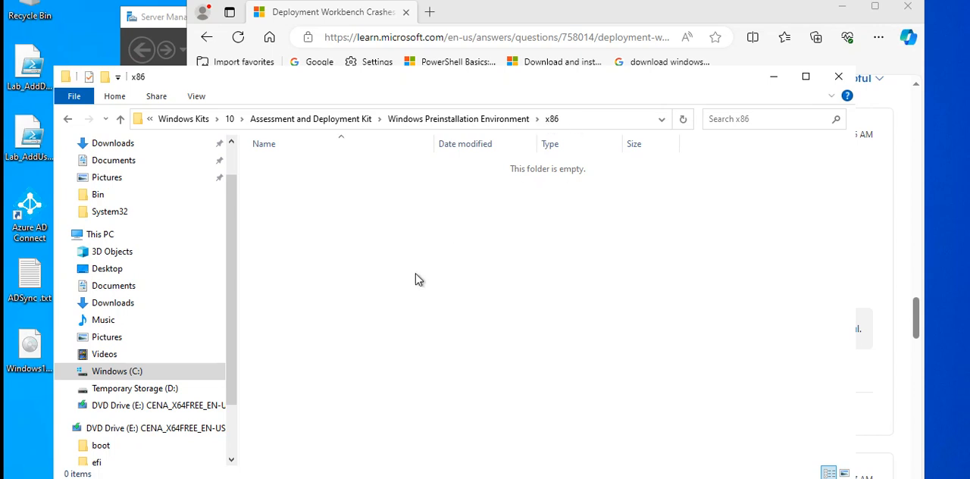
right_click(456, 241)
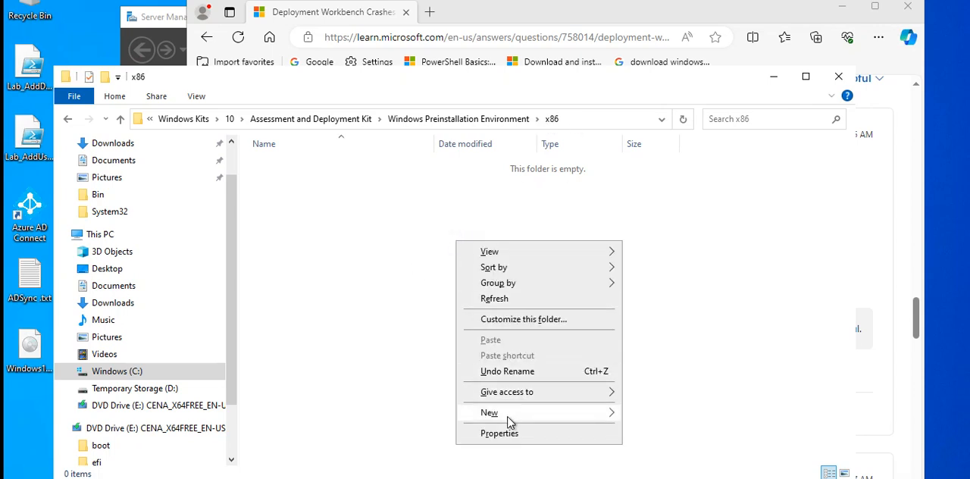
mouse_move(509, 419)
left_click(640, 422)
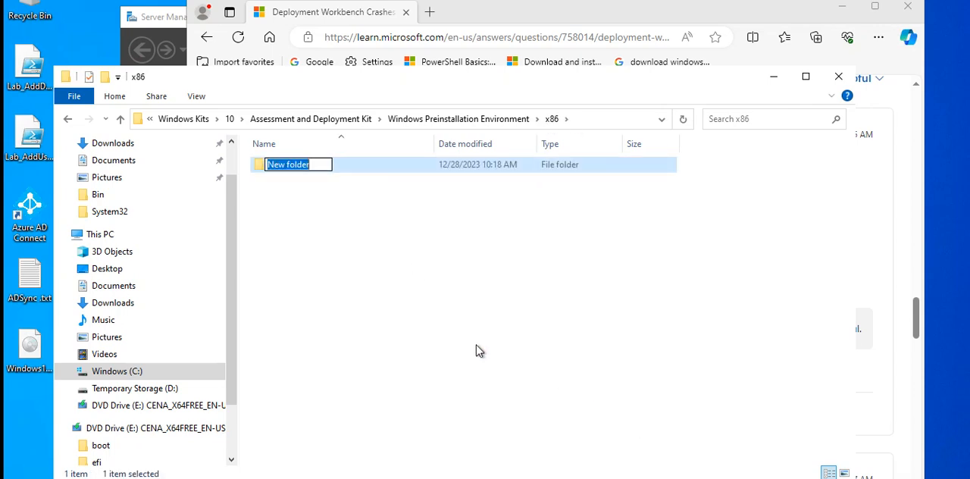
type("WinPE_OCs")
left_click(404, 244)
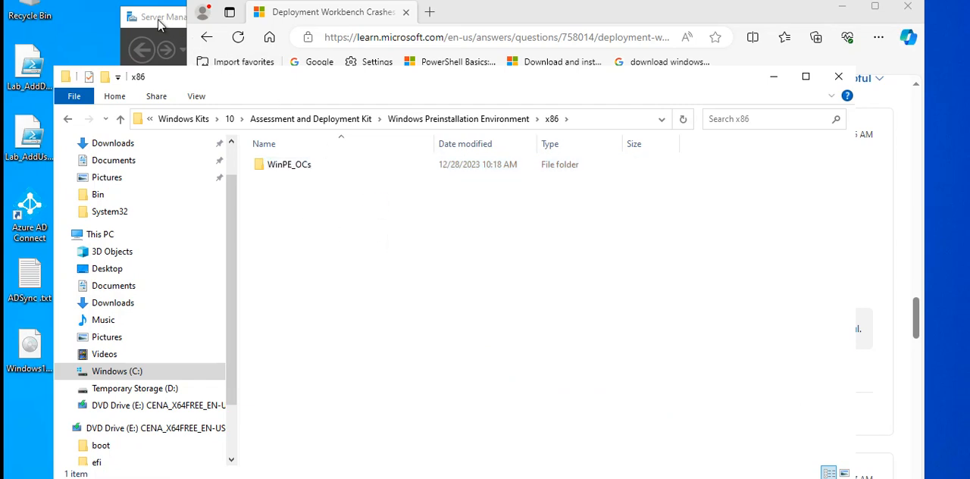
Compare the new x86\WinPE_OCs folder structure with the path given in the web answer
left_click(545, 11)
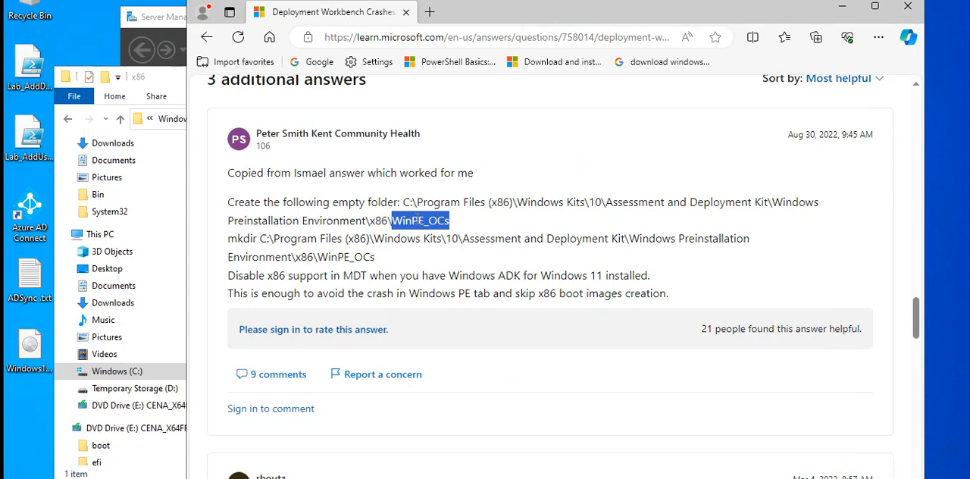
left_click(173, 90)
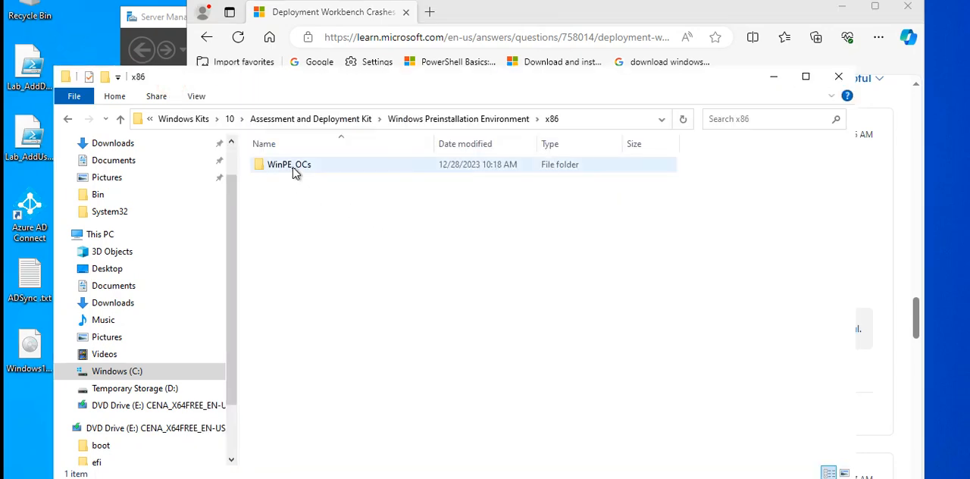
left_click(69, 119)
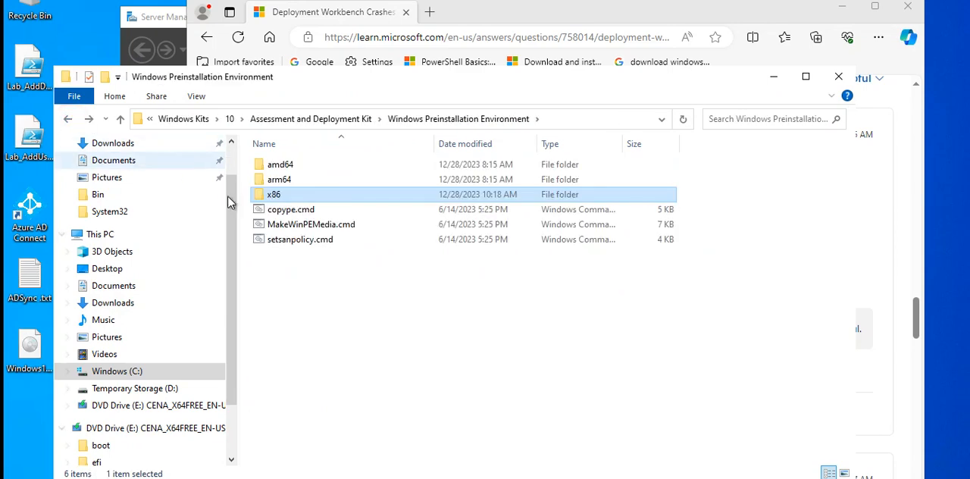
double_click(282, 196)
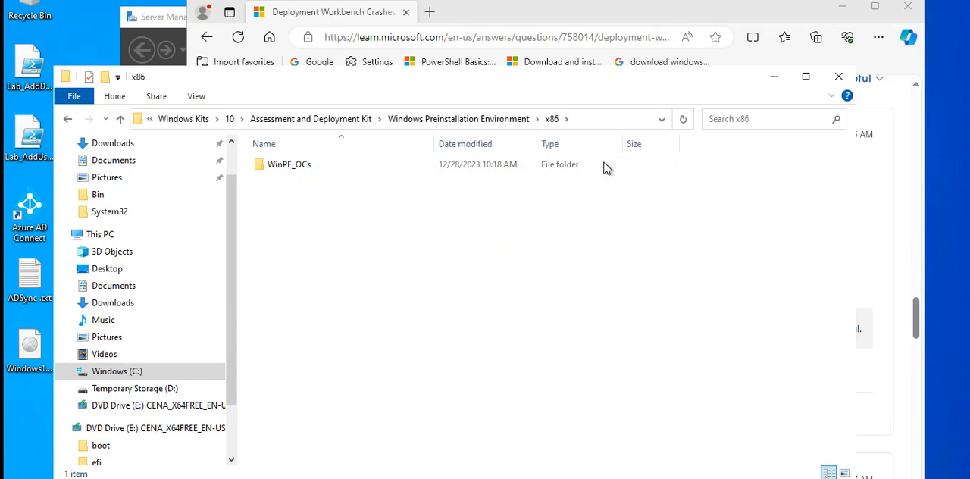
Close the web browser and the File Explorer window, then reopen Deployment Workbench
left_click(67, 119)
left_click(67, 120)
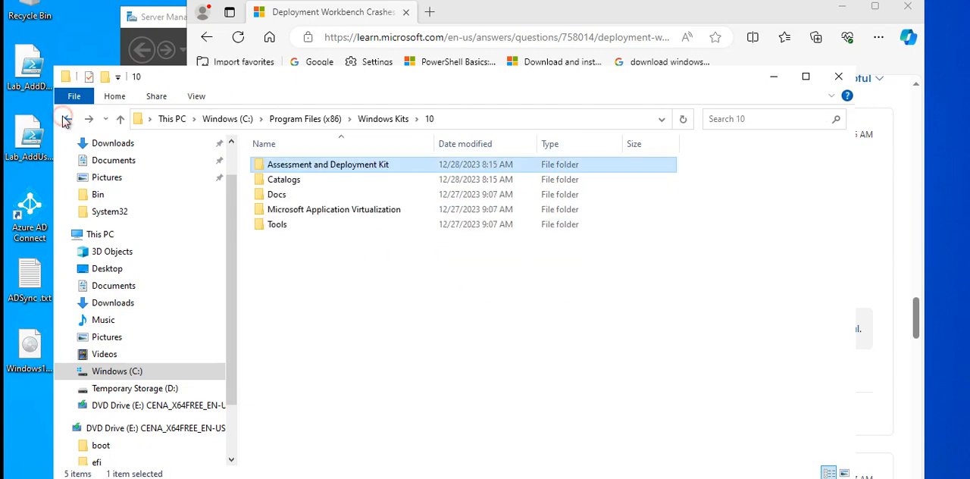
left_click(908, 7)
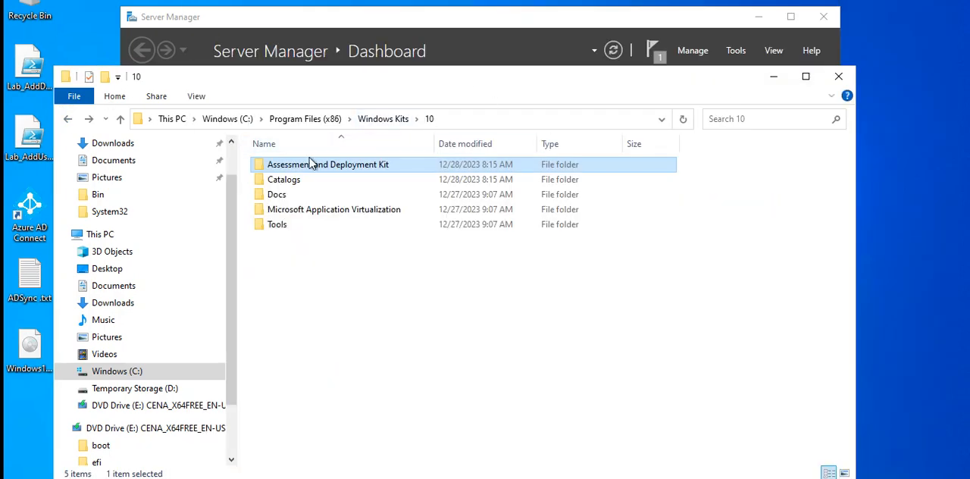
left_click(67, 120)
left_click(68, 122)
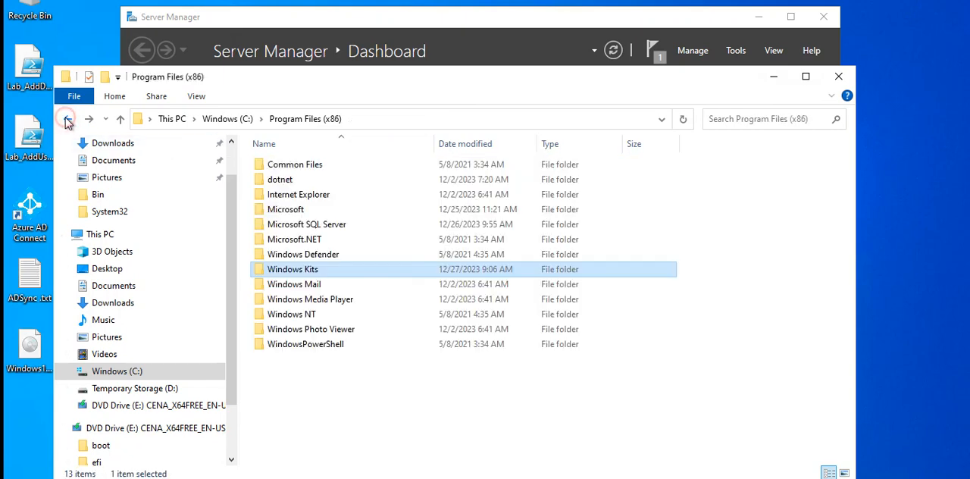
left_click(838, 77)
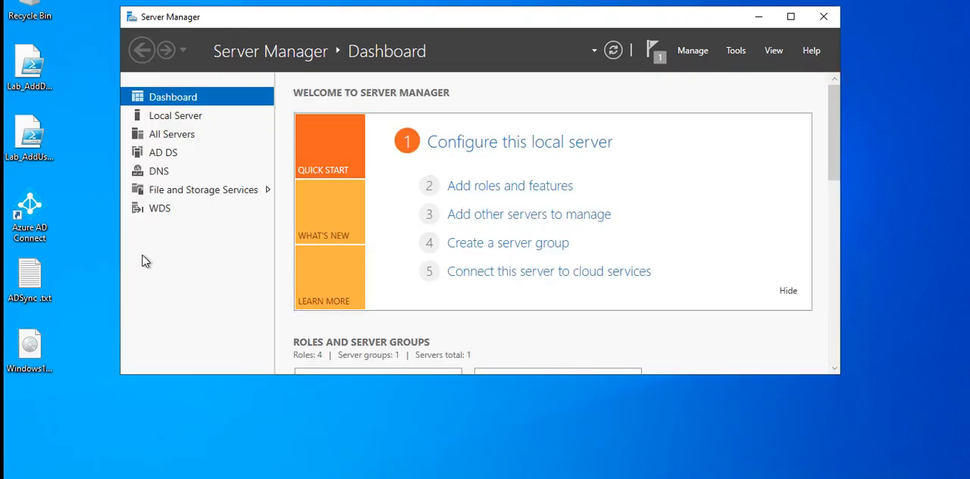
key("super")
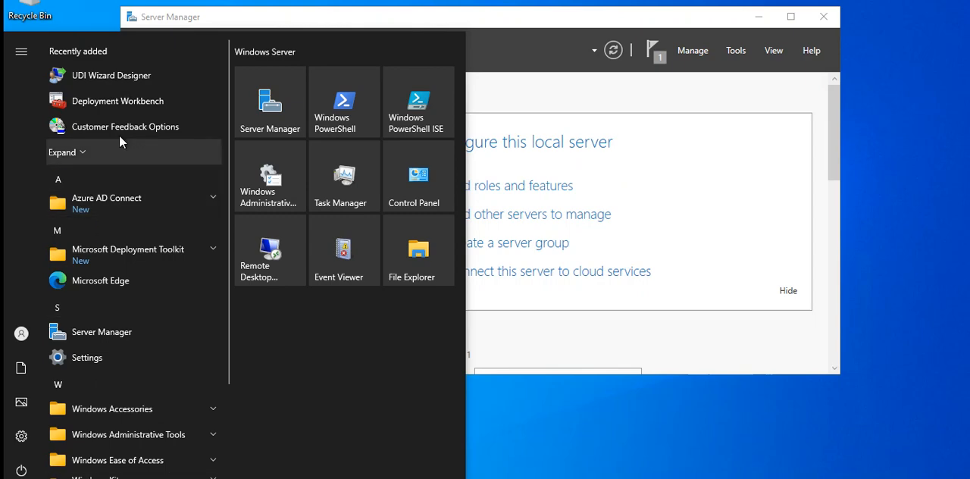
left_click(113, 102)
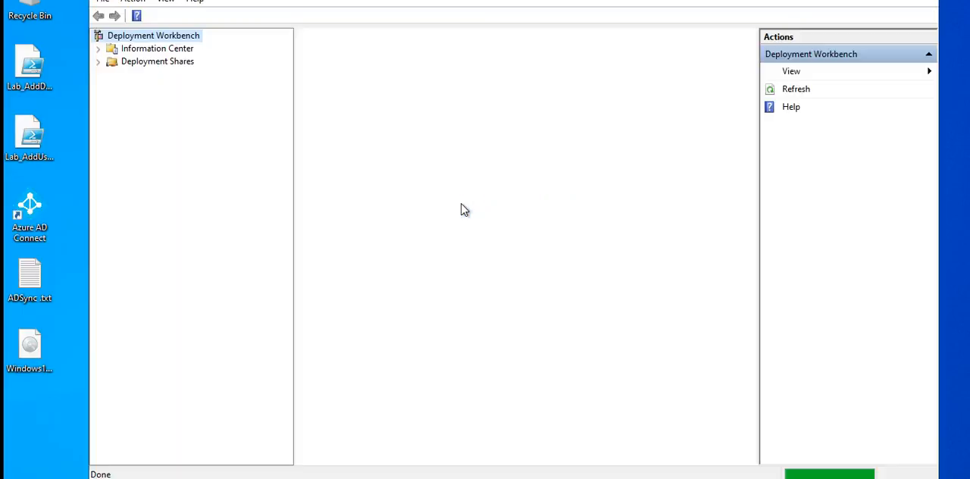
Open the properties of the MDT Deployment Share and display its Windows PE settings
left_click(99, 61)
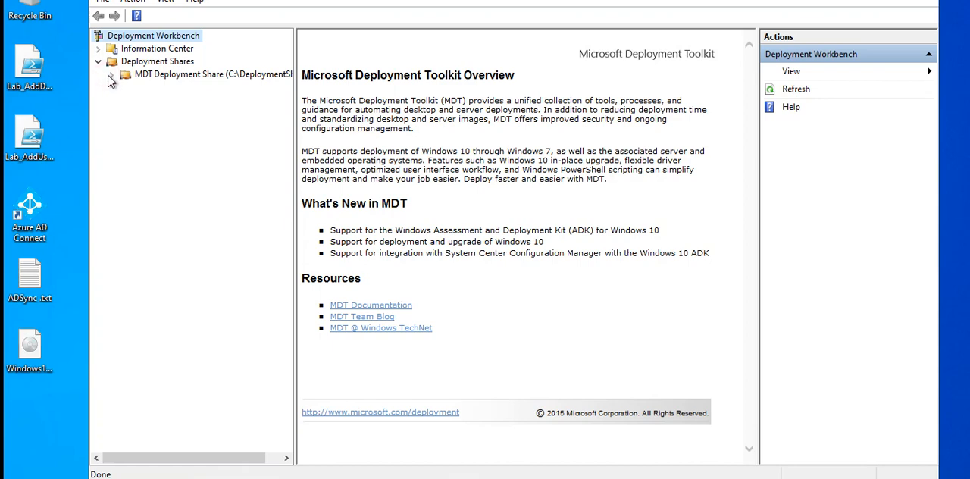
left_click(111, 75)
left_click(228, 82)
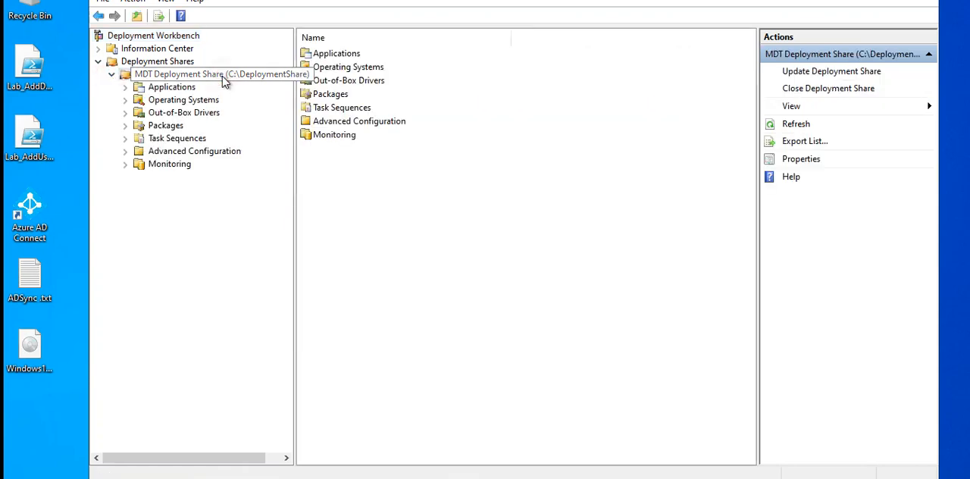
right_click(224, 82)
left_click(276, 181)
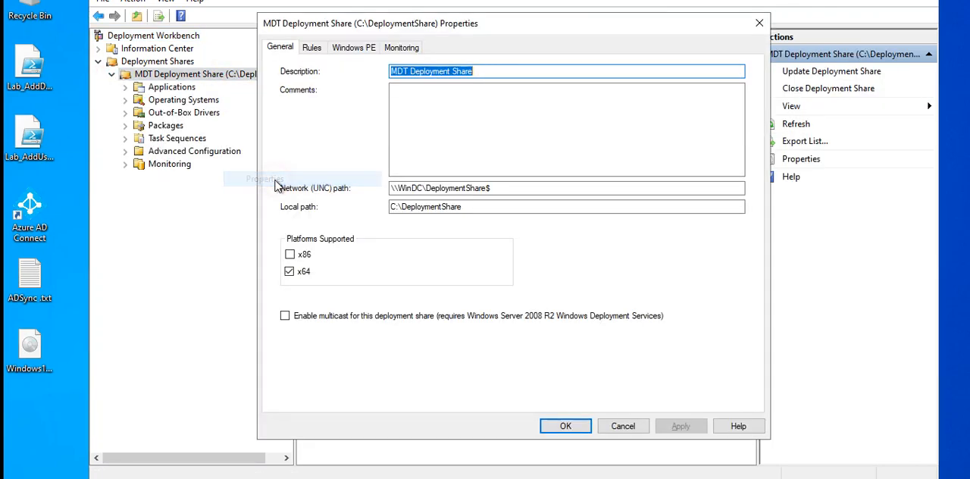
left_click(360, 50)
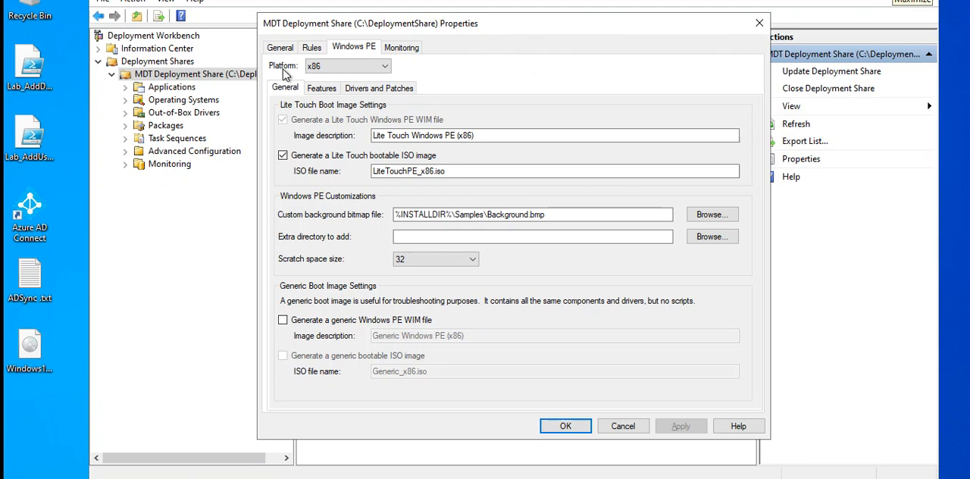
For the x64 Windows PE platform, turn off generating a Lite Touch bootable ISO image and apply the change
left_click(319, 67)
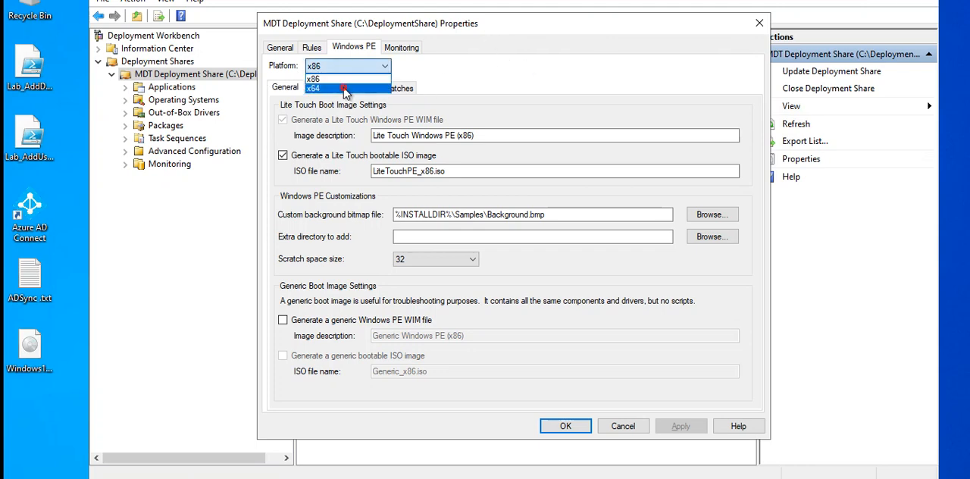
left_click(345, 86)
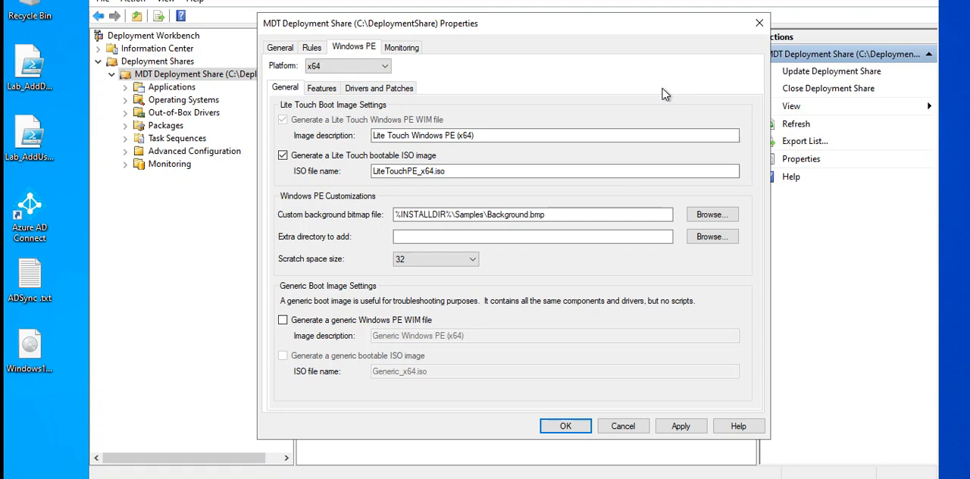
left_click(283, 156)
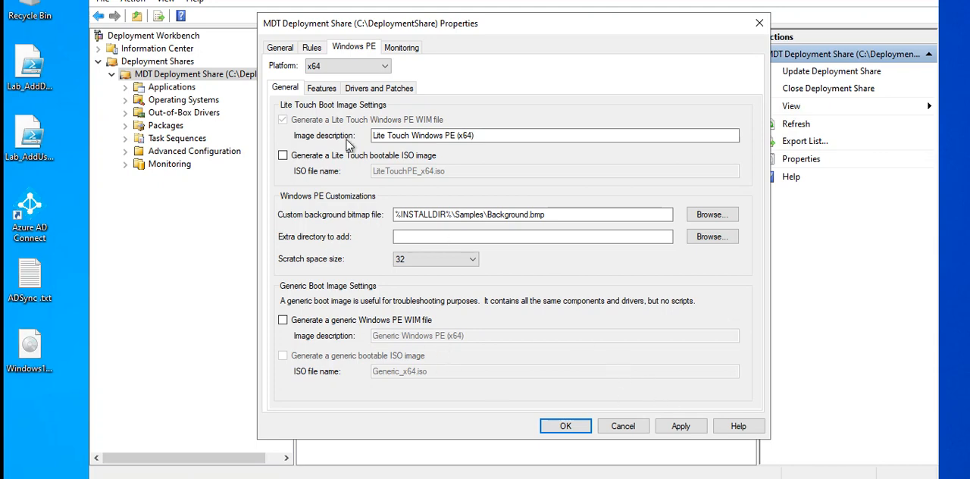
left_click(681, 427)
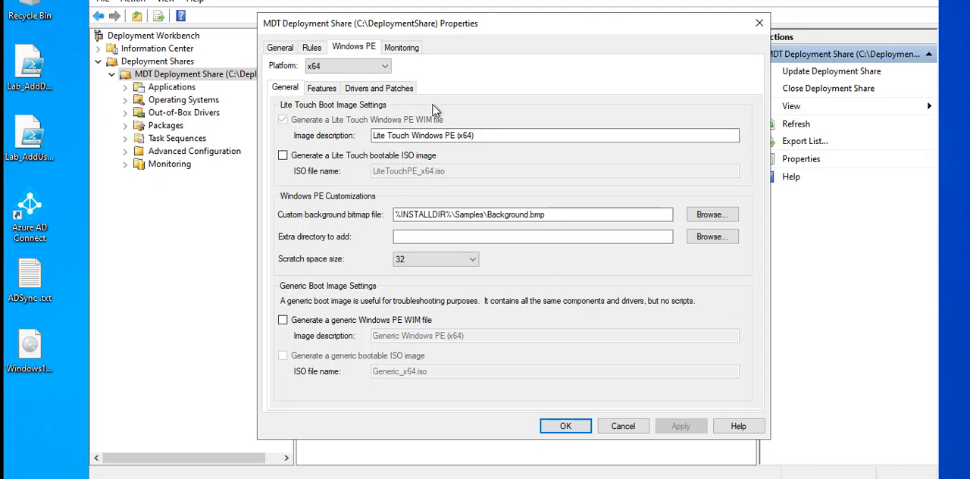
Enable monitoring for the deployment share, apply the setting and close the properties
left_click(408, 48)
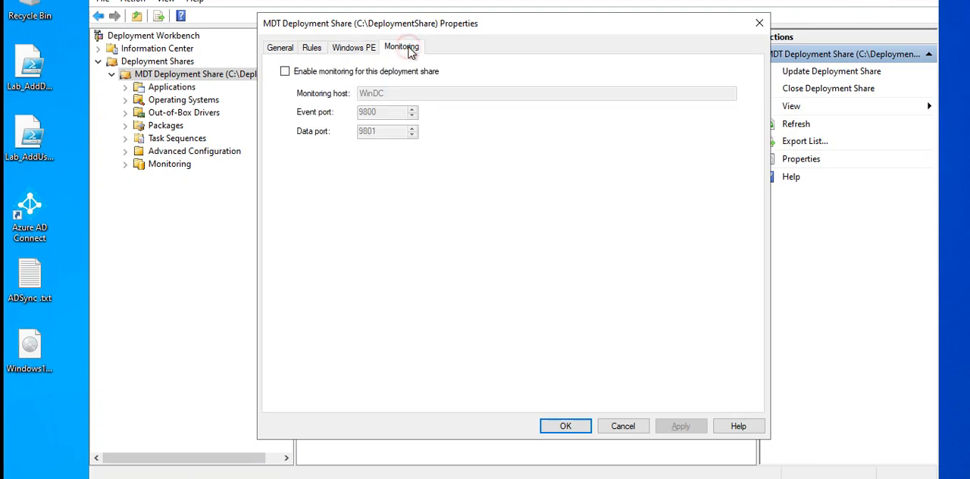
left_click(285, 72)
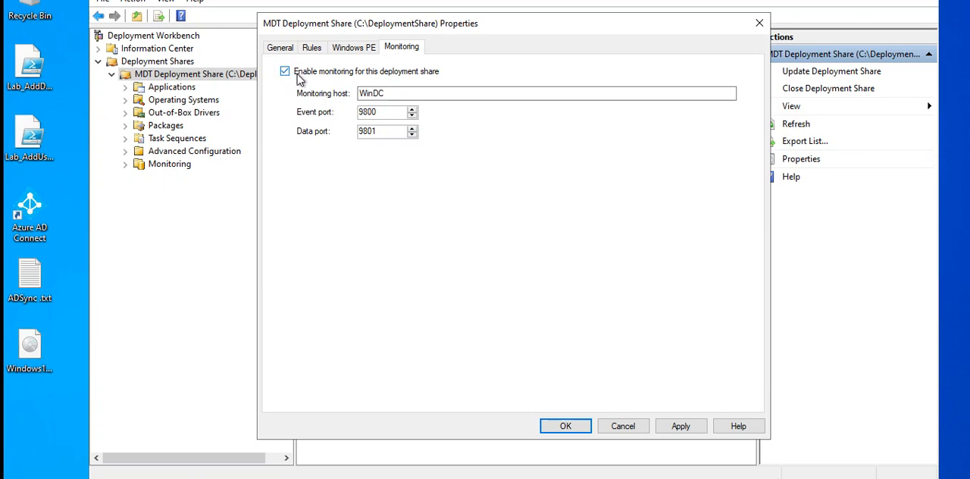
left_click(681, 427)
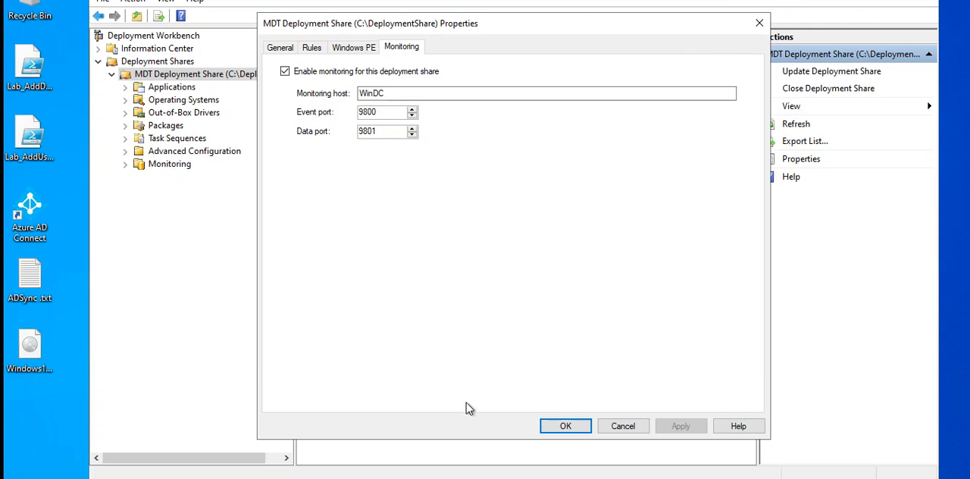
left_click(565, 427)
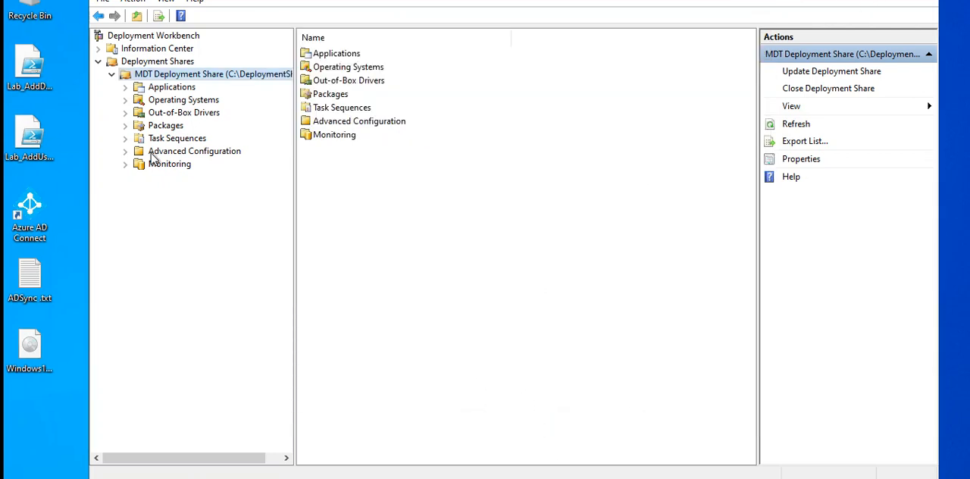
Display the deployment share's Monitoring node and refresh its list
left_click(154, 166)
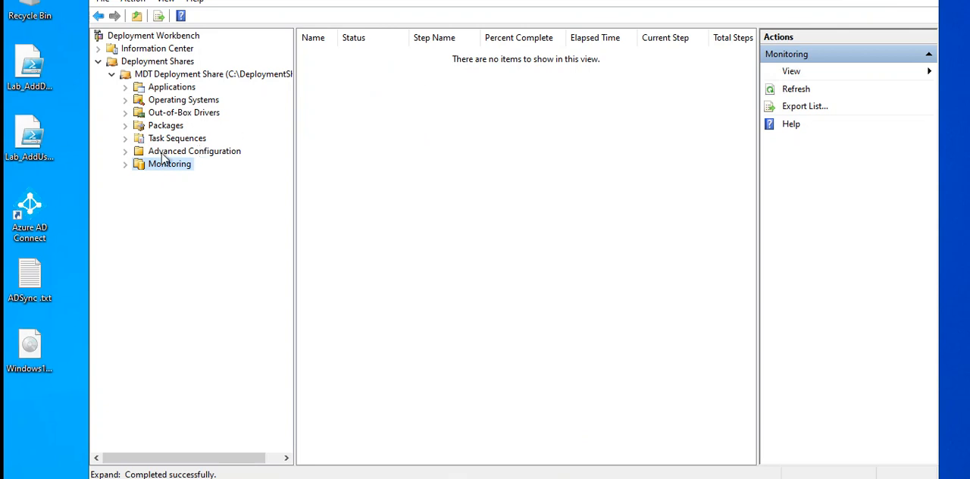
right_click(158, 164)
mouse_move(207, 176)
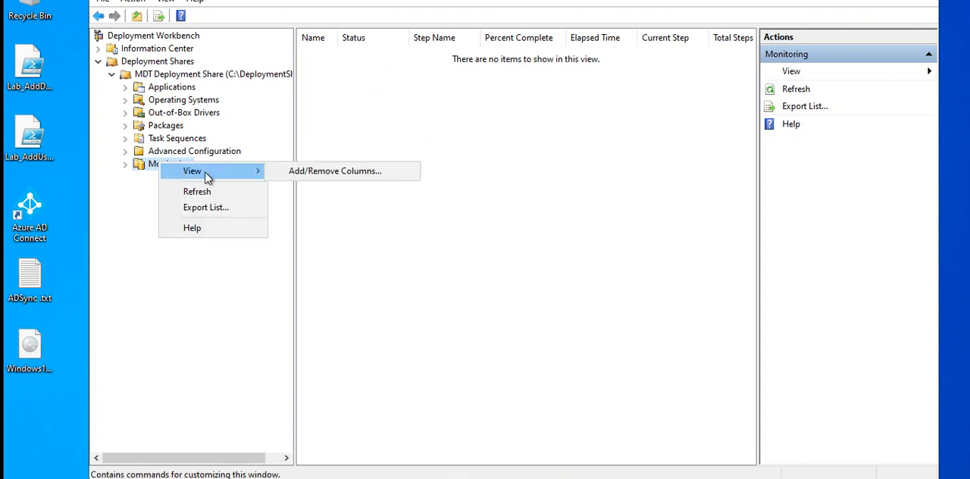
left_click(197, 191)
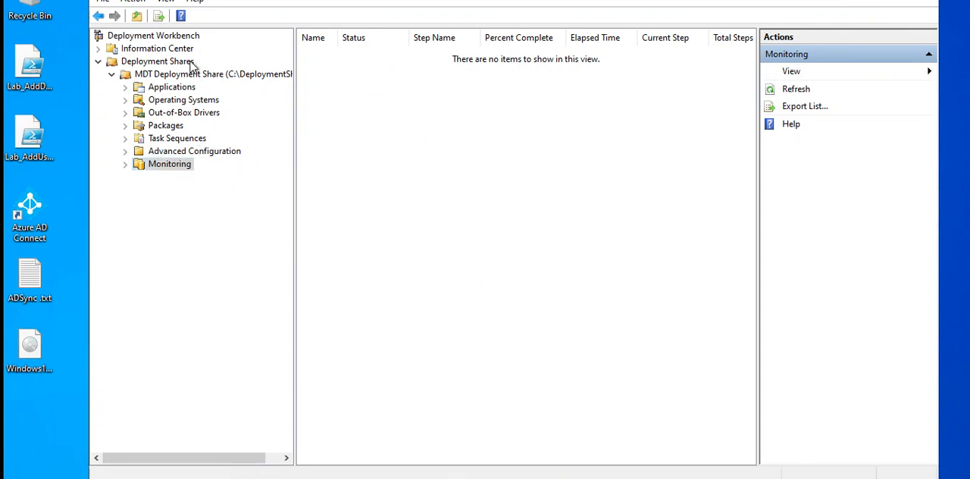
Review the deployment share's Operating Systems, Applications, Task Sequences and Monitoring contents
left_click(191, 75)
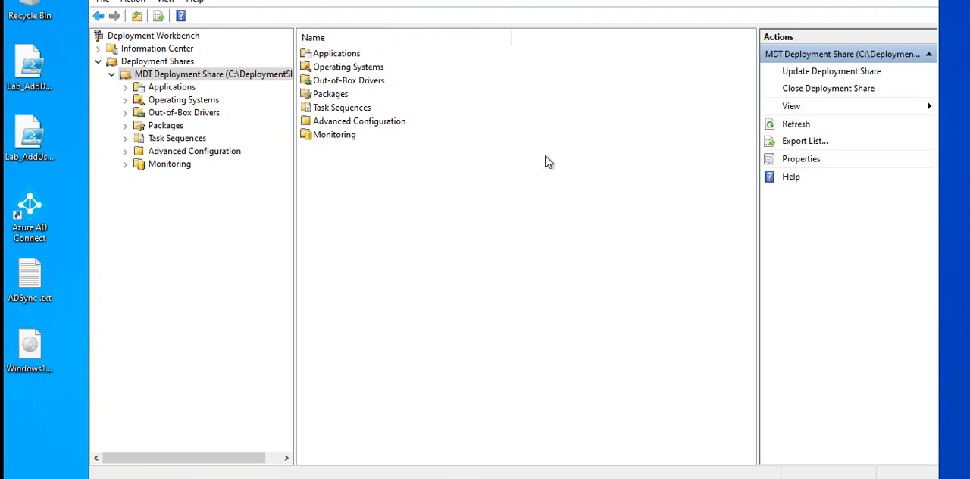
left_click_drag(850, 0, 838, 37)
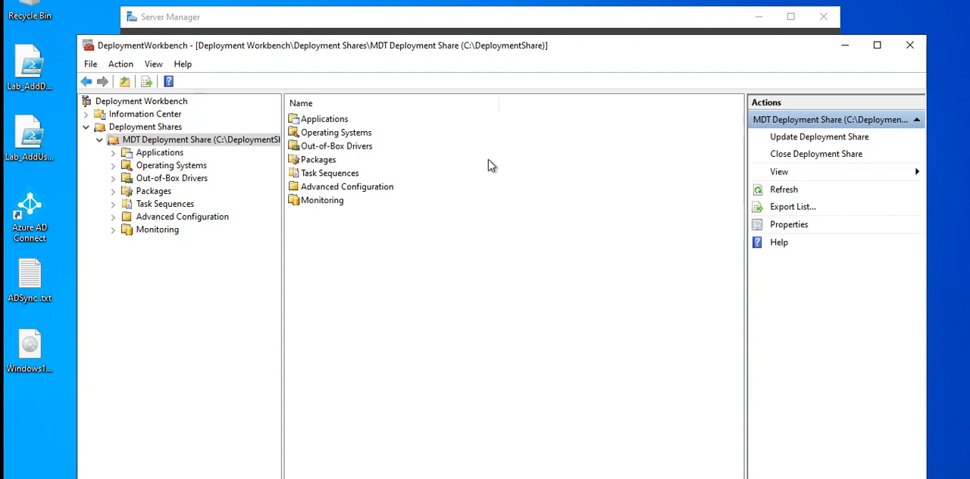
left_click(187, 167)
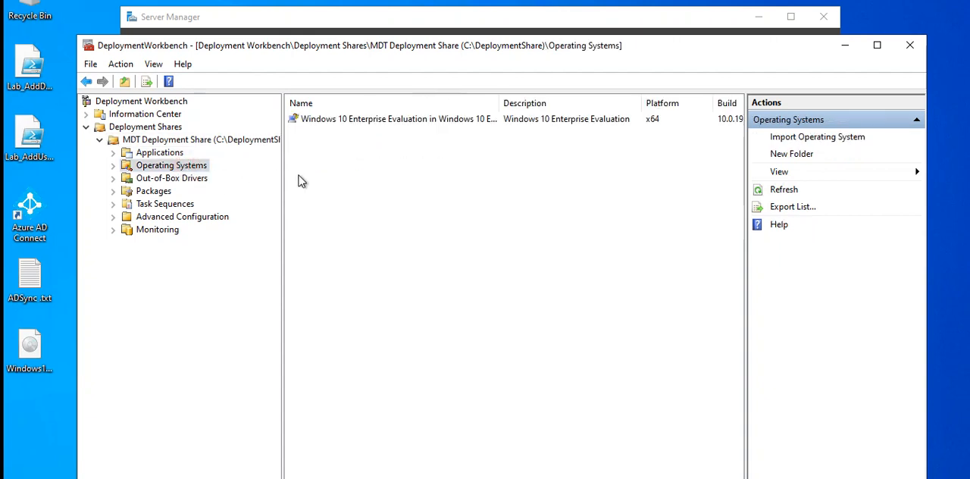
left_click(160, 155)
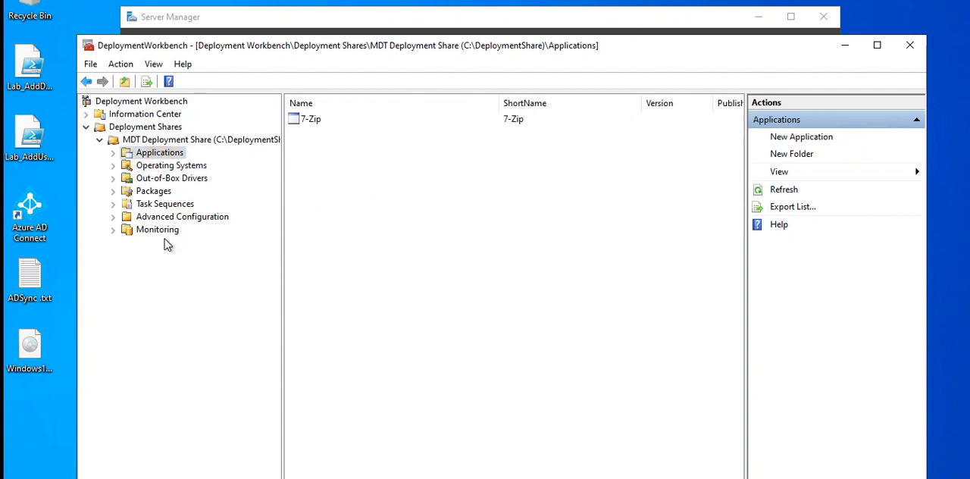
left_click(180, 210)
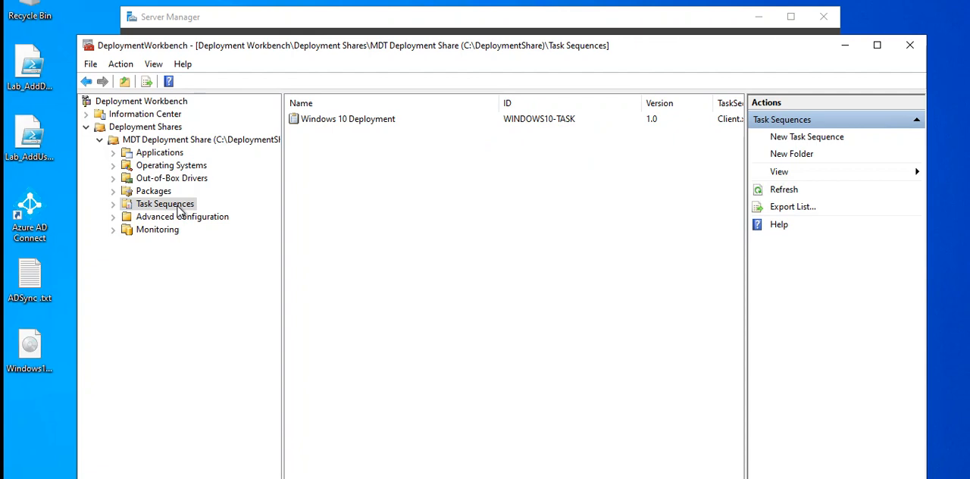
left_click(166, 231)
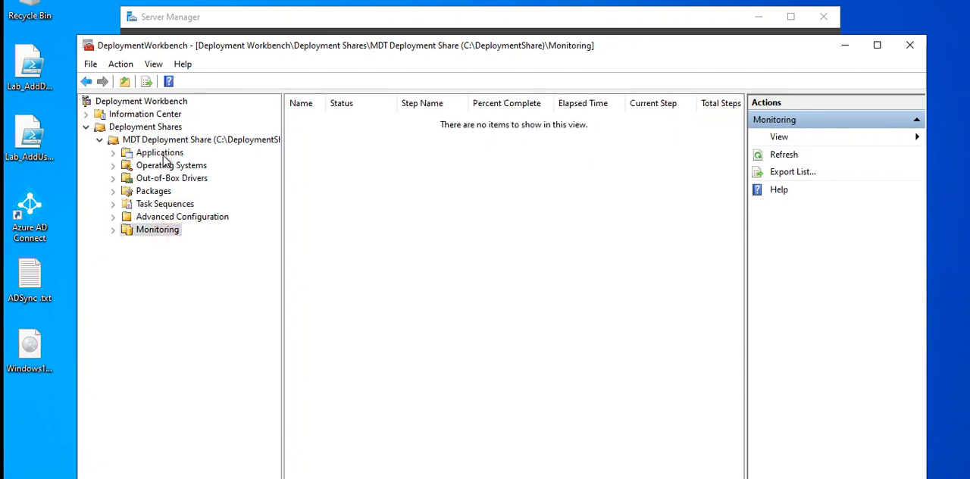